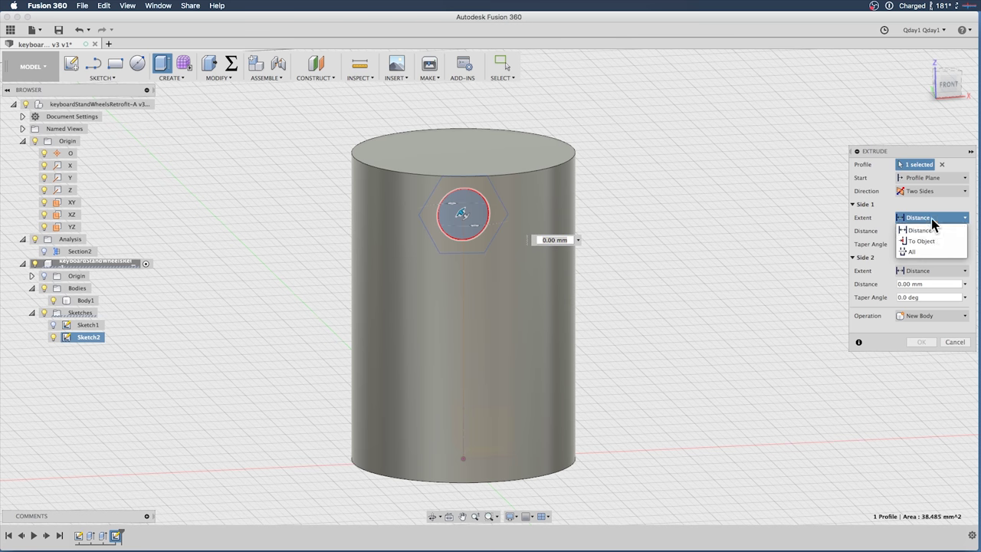
# Step: Cut the circle profile of Sketch2 through the whole cylinder, with the extent set to All on both sides
pyautogui.click(935, 253)
pyautogui.click(931, 258)
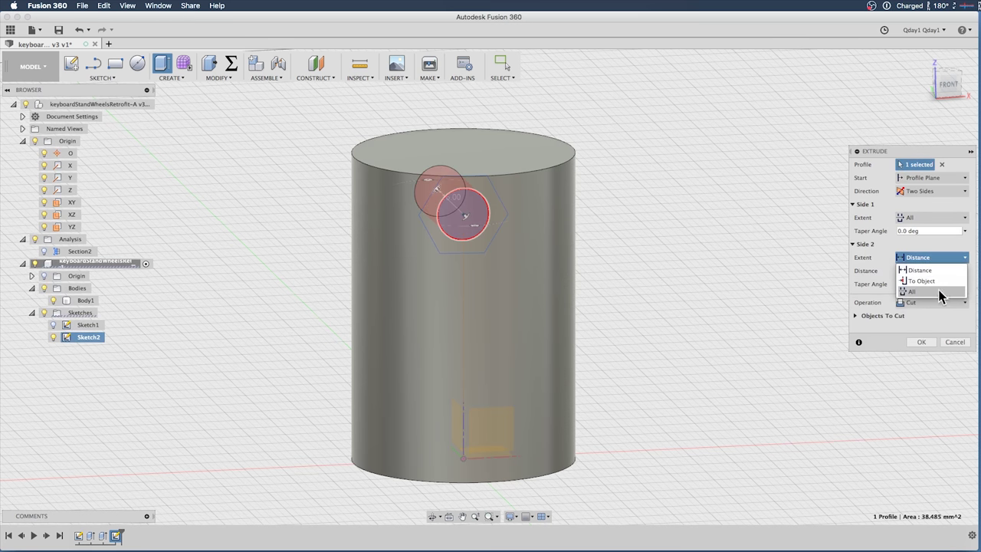
pyautogui.click(939, 294)
pyautogui.keyDown('shift'); pyautogui.moveTo(645, 207); pyautogui.dragTo(755, 204, button='middle'); pyautogui.keyUp('shift')
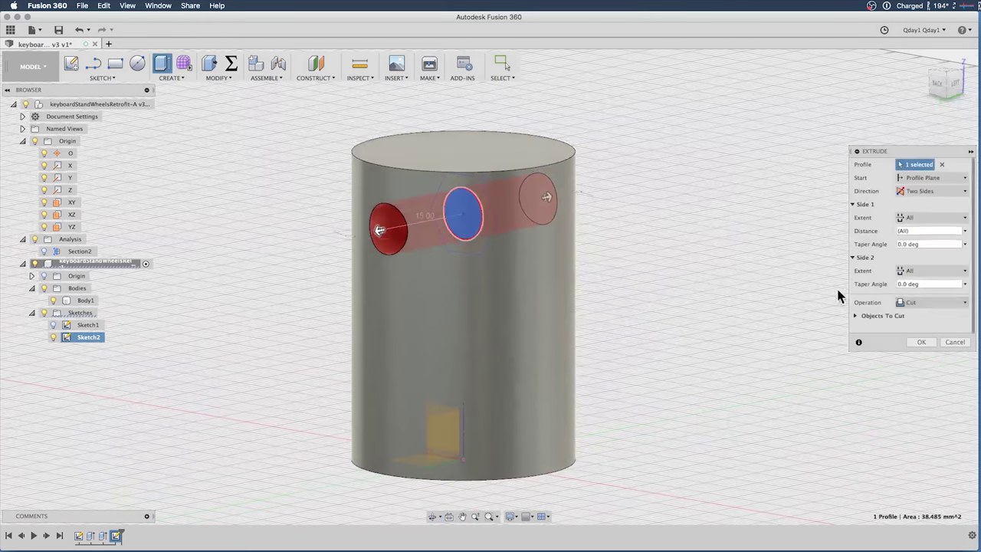
pyautogui.click(924, 342)
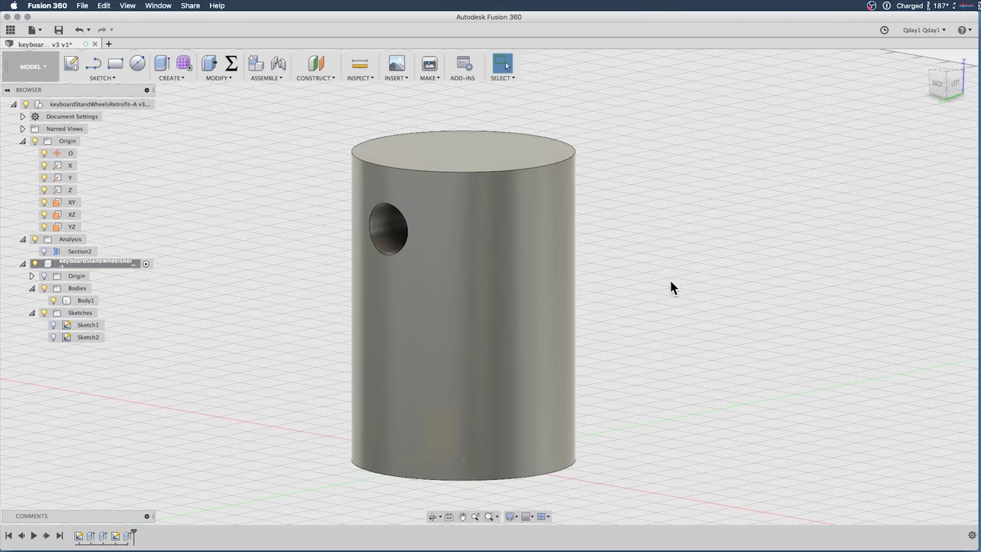
pyautogui.keyDown('shift'); pyautogui.moveTo(669, 277); pyautogui.dragTo(594, 268, button='middle'); pyautogui.keyUp('shift')
pyautogui.click(924, 59)
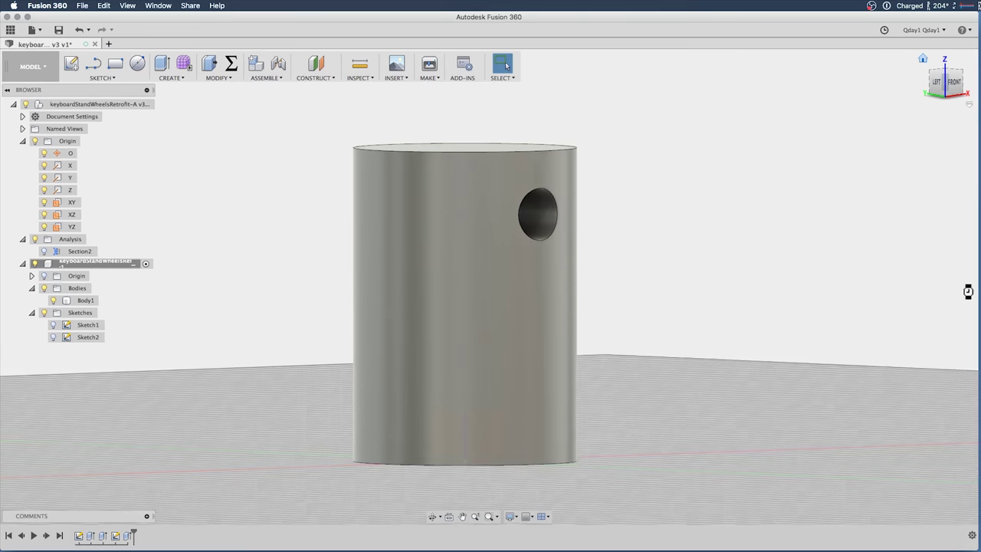
pyautogui.press('super+Tab')
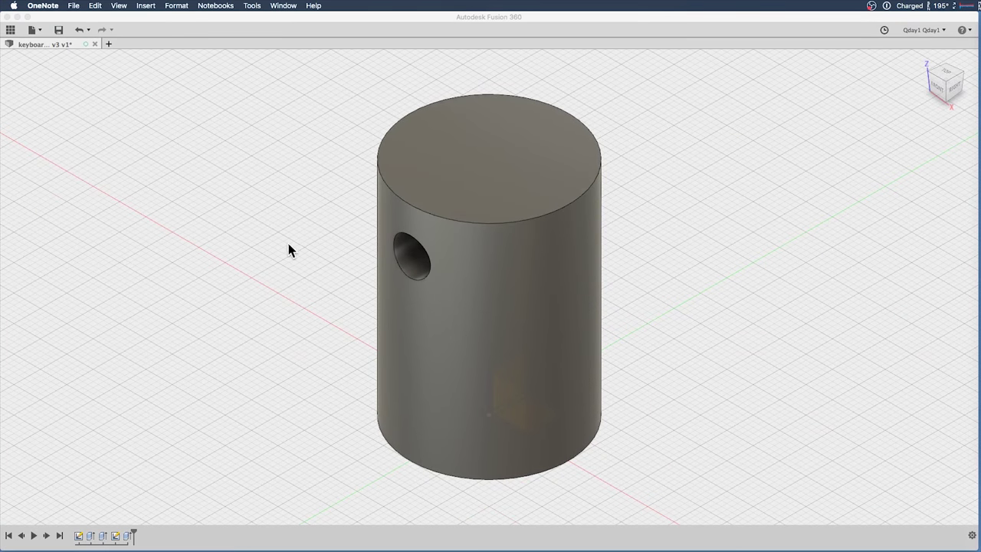
pyautogui.press('super+Tab')
pyautogui.moveTo(337, 241)
pyautogui.keyDown('shift'); pyautogui.mouseDown(button='middle')
pyautogui.moveTo(350, 207)
pyautogui.moveTo(371, 217)
pyautogui.moveTo(340, 230)
pyautogui.mouseUp(button='middle'); pyautogui.keyUp('shift')
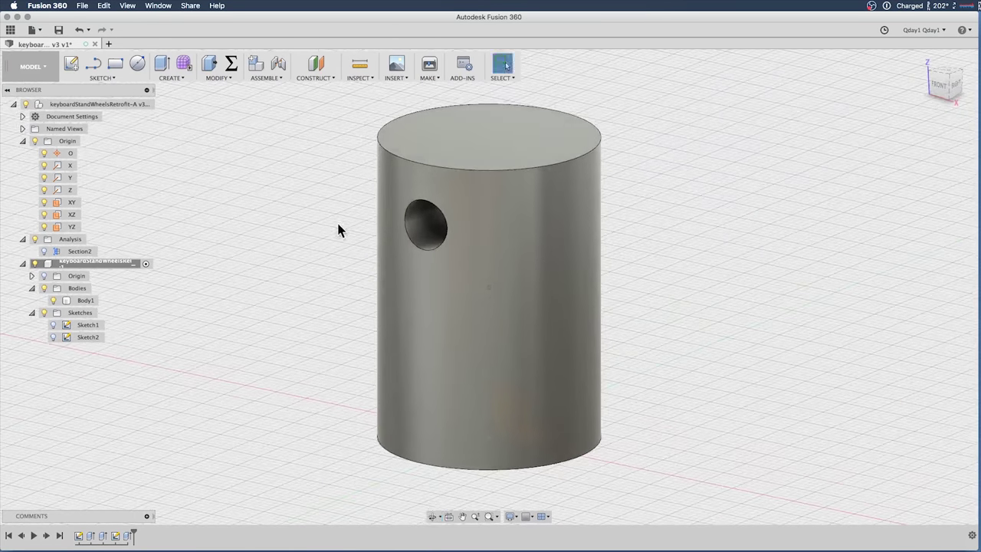
# Step: Show Sketch2 and select both its hexagon and inner circle profiles, hiding Body1 only during the selection
pyautogui.click(50, 336)
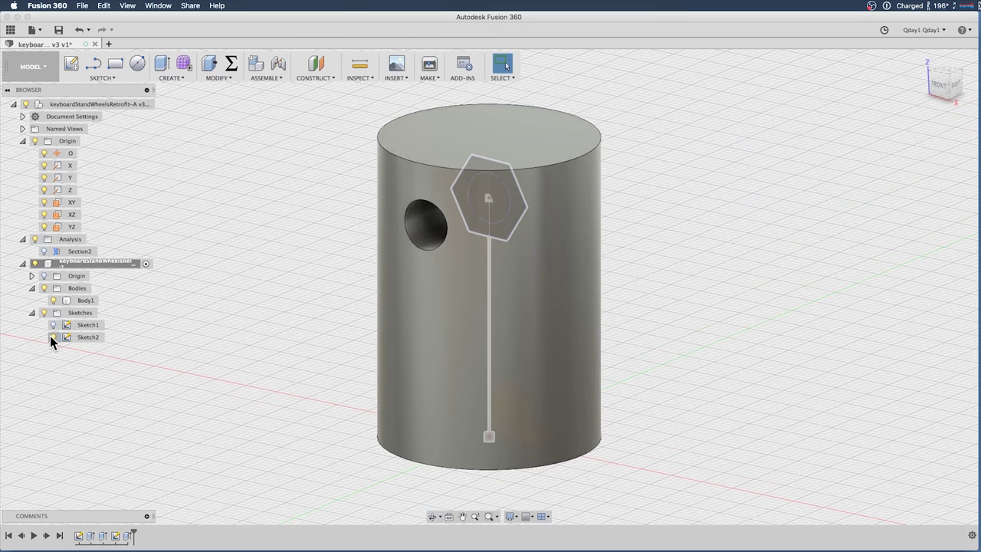
pyautogui.click(52, 300)
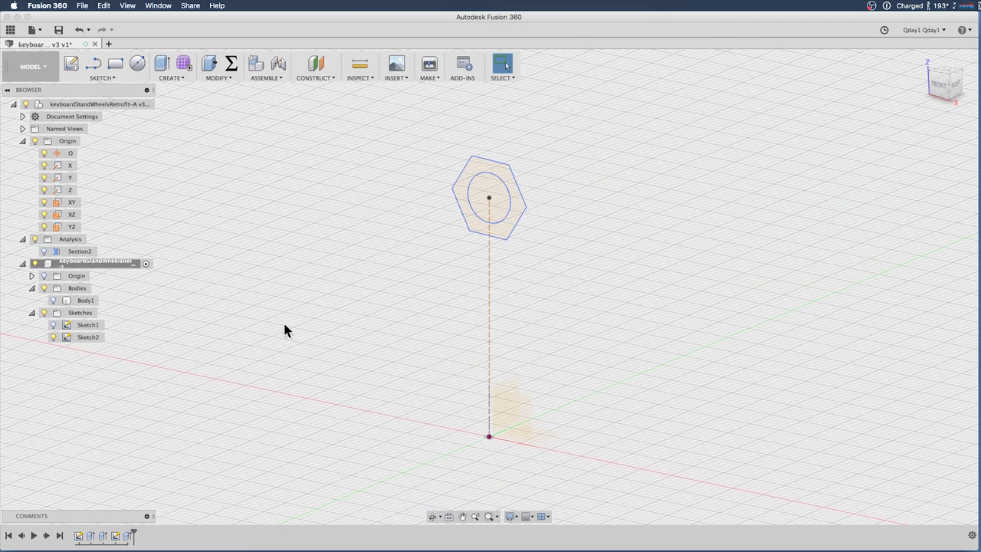
pyautogui.click(518, 207)
pyautogui.keyDown('shift'); pyautogui.moveTo(583, 216); pyautogui.dragTo(605, 191, button='middle'); pyautogui.keyUp('shift')
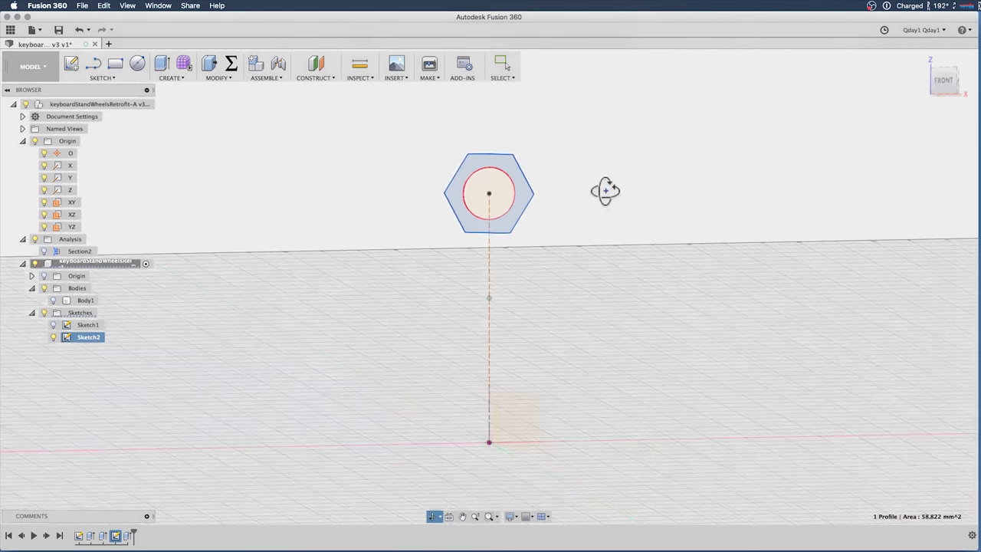
pyautogui.press('Escape')
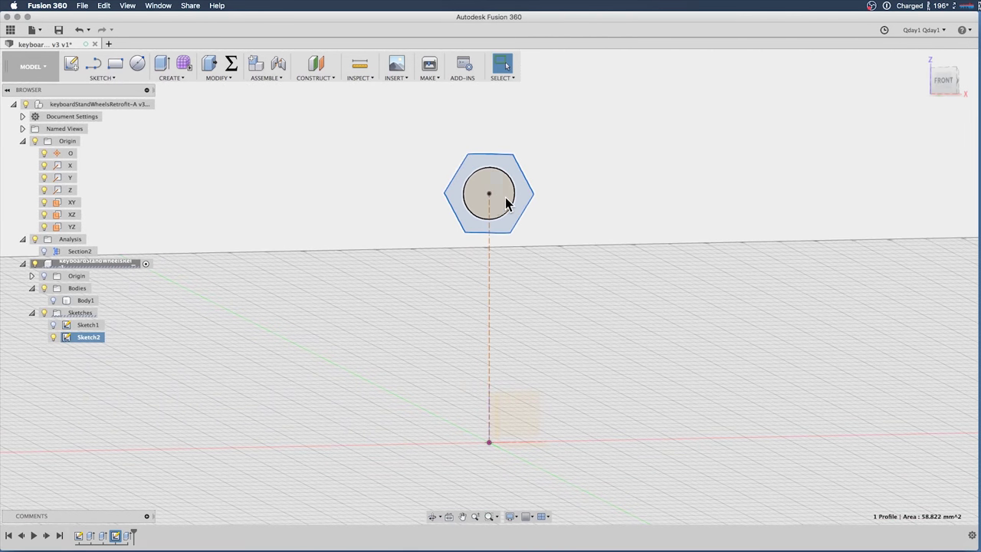
pyautogui.keyDown('shift'); pyautogui.click(505, 203); pyautogui.keyUp('shift')
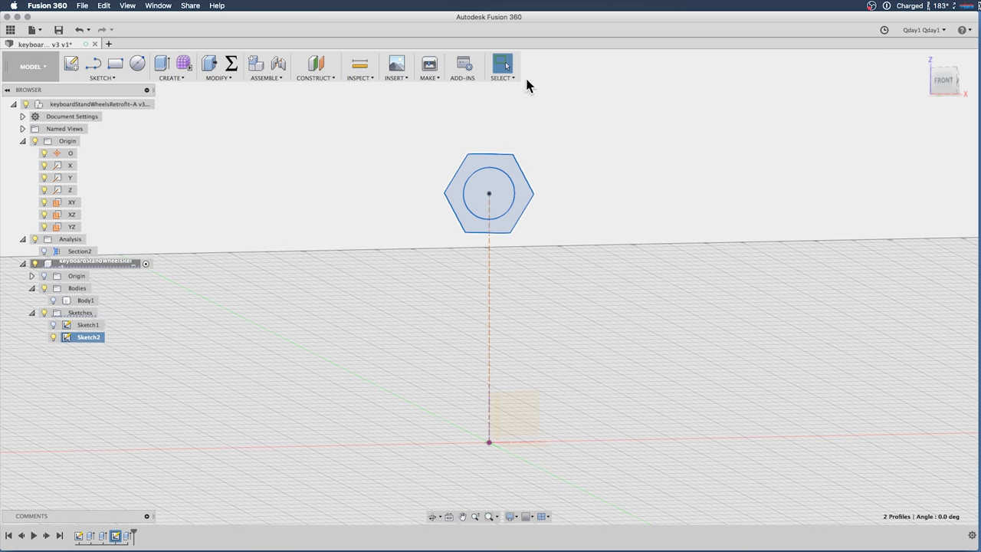
pyautogui.keyDown('shift'); pyautogui.moveTo(637, 247); pyautogui.dragTo(618, 249, button='middle'); pyautogui.keyUp('shift')
pyautogui.click(53, 300)
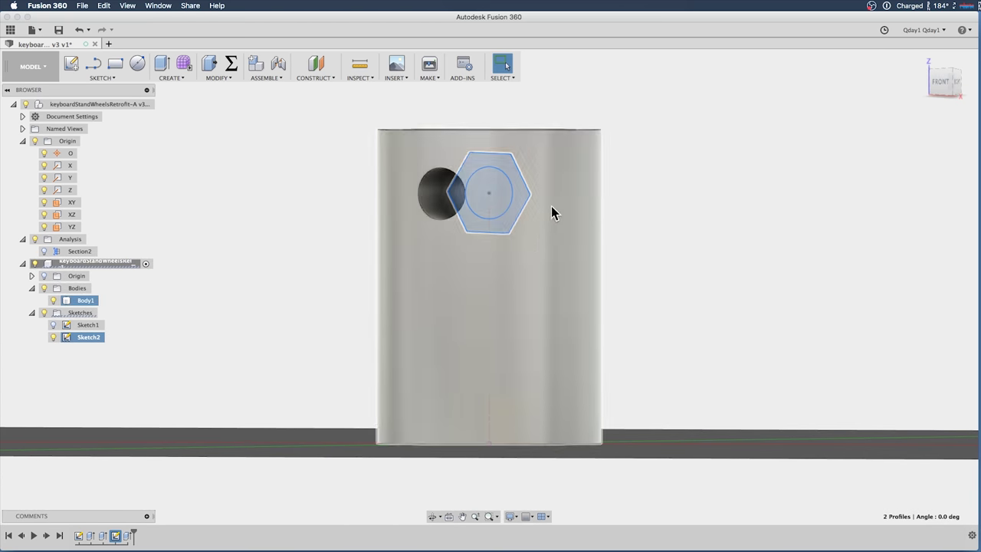
pyautogui.moveTo(670, 200)
pyautogui.keyDown('shift'); pyautogui.mouseDown(button='middle')
pyautogui.moveTo(722, 201)
pyautogui.moveTo(654, 212)
pyautogui.moveTo(690, 204)
pyautogui.moveTo(689, 191)
pyautogui.moveTo(646, 207)
pyautogui.moveTo(558, 191)
pyautogui.moveTo(587, 200)
pyautogui.moveTo(587, 191)
pyautogui.mouseUp(button='middle'); pyautogui.keyUp('shift')
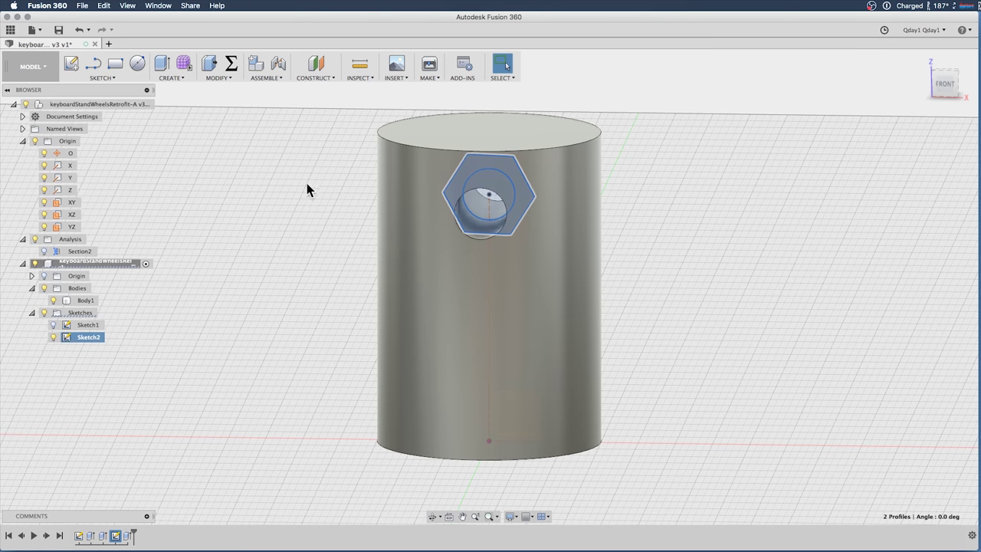
# Step: Create an offset plane from the Sketch2 profile at a distance of PipeOuterDiameter/2+AdapterThickness/2
pyautogui.click(305, 78)
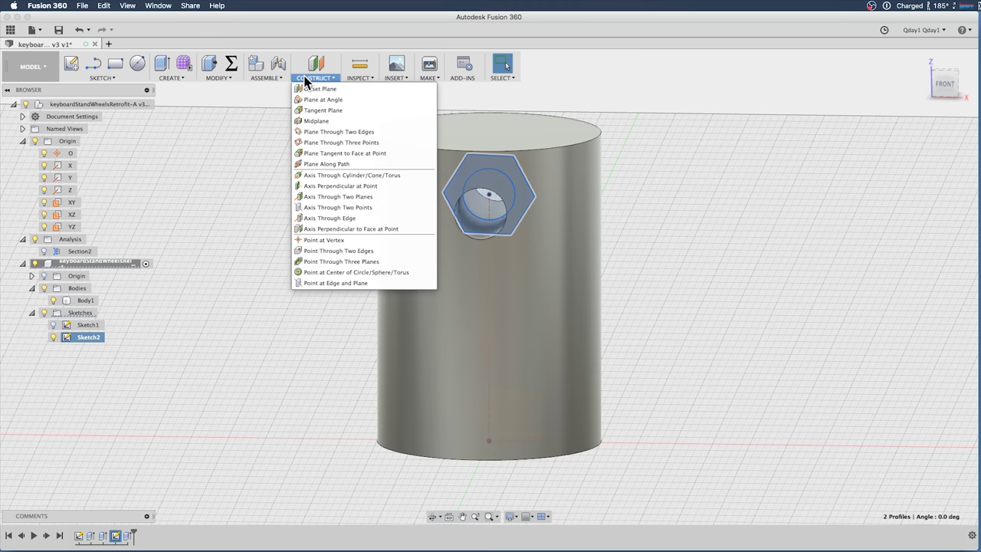
pyautogui.click(349, 90)
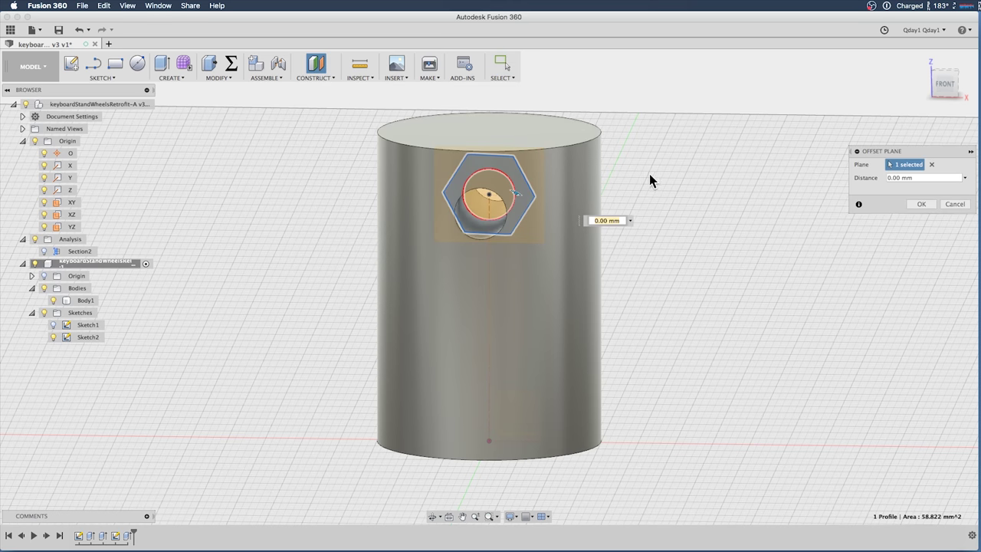
pyautogui.click(948, 177)
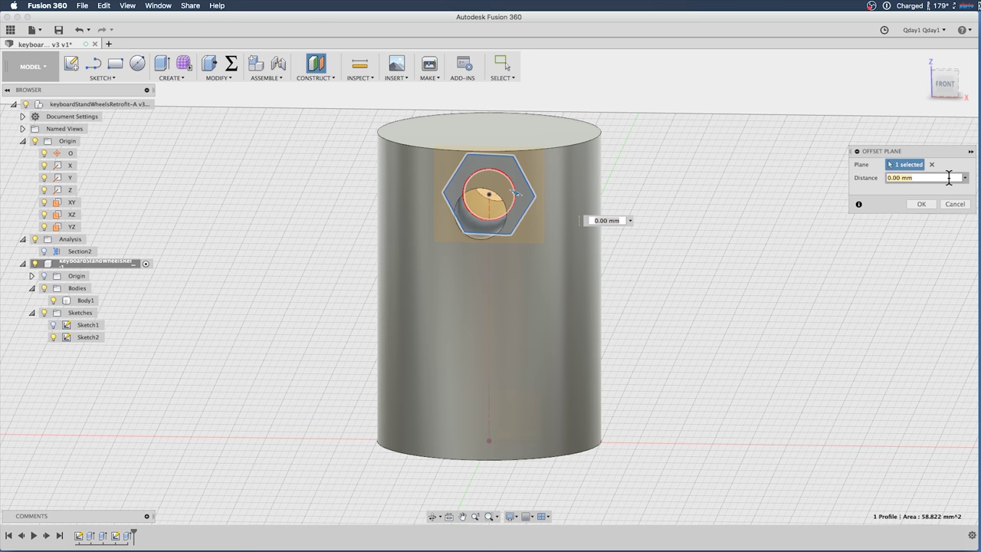
pyautogui.write('pi')
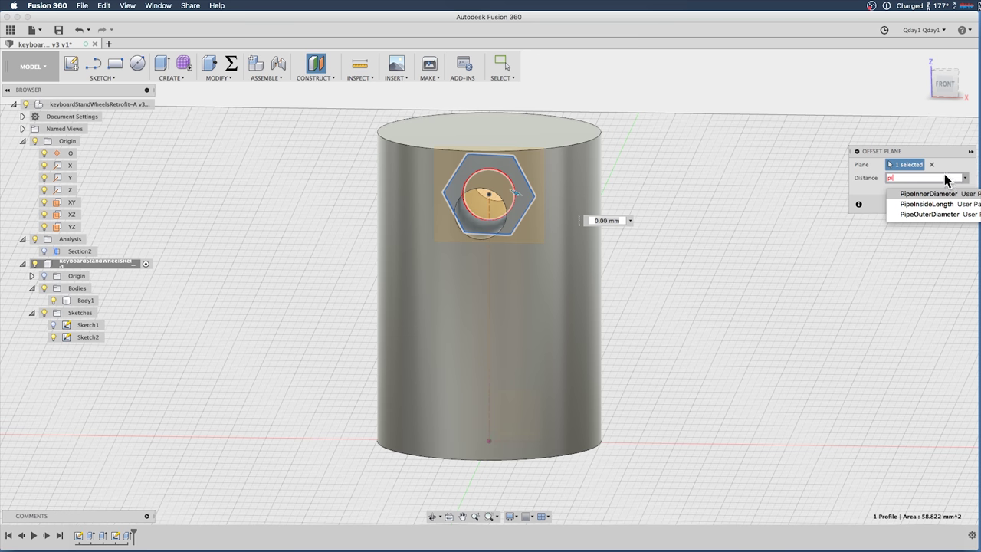
pyautogui.click(958, 213)
pyautogui.press('Return')
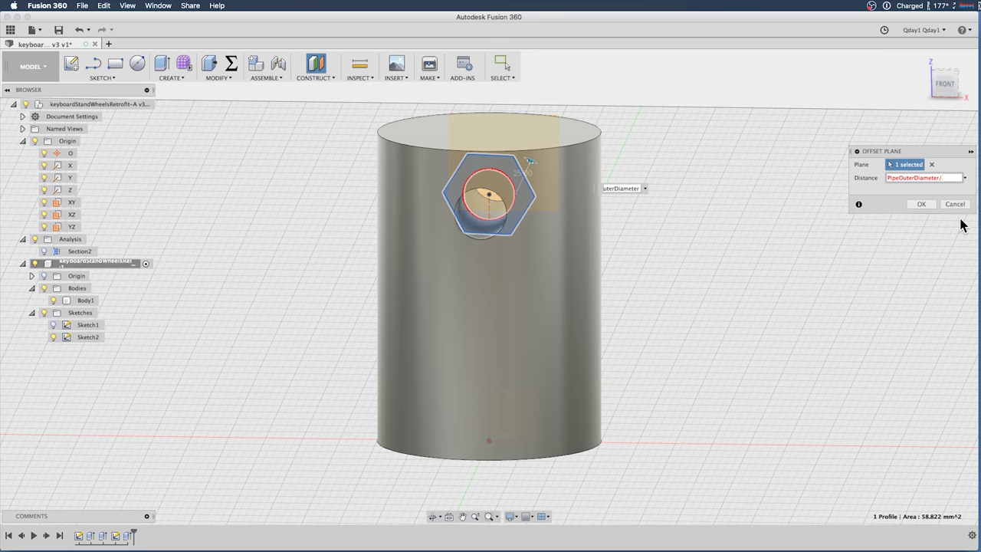
pyautogui.press('Return')
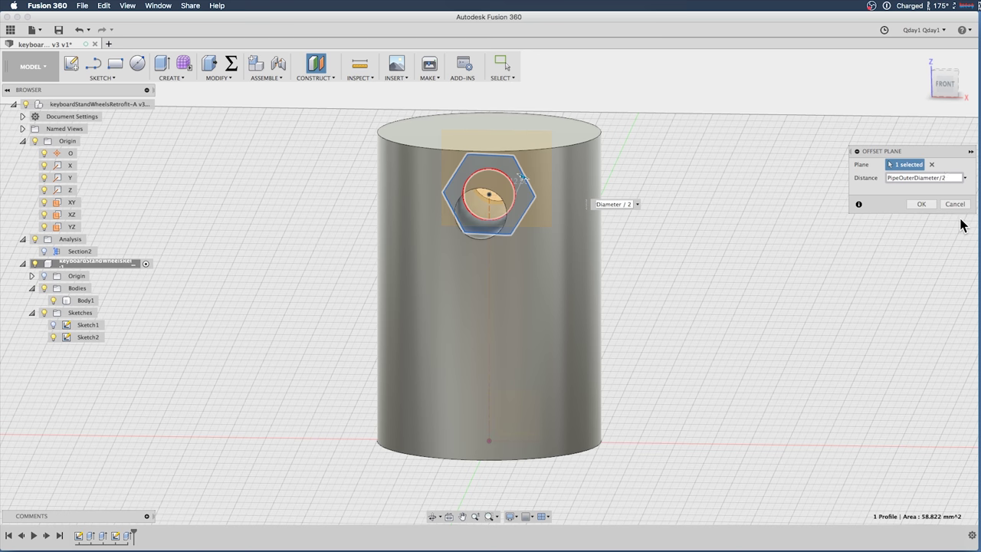
pyautogui.write('a')
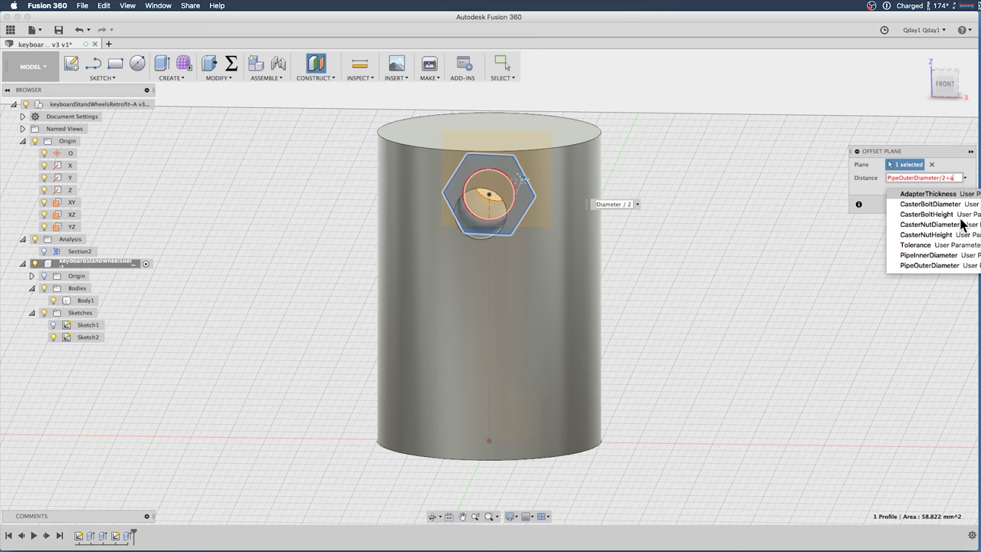
pyautogui.press('Return')
pyautogui.write('/2+AdapterThickness/2')
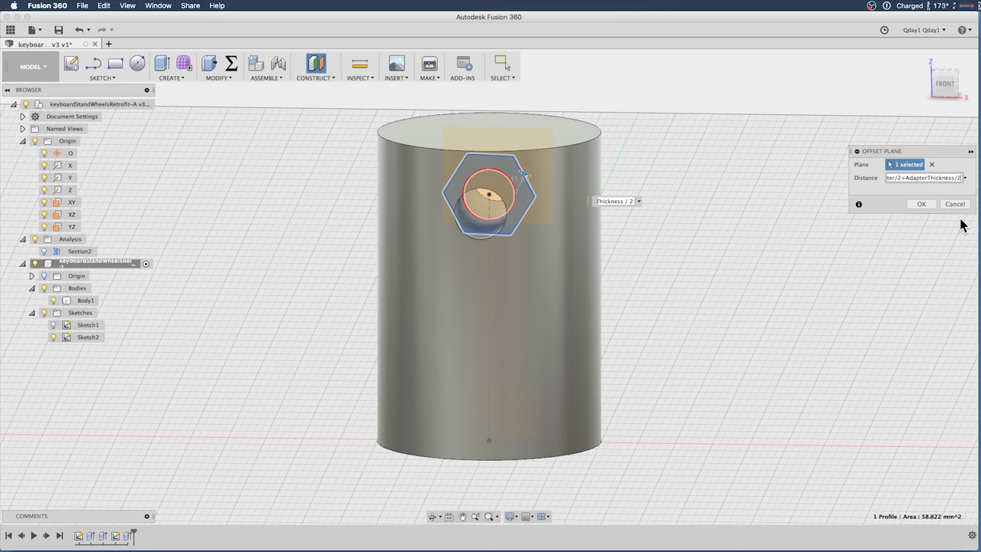
pyautogui.press('Return')
# Step: Hide Body1 and set up a 15 mm one-sided extrusion of the hexagon and circle profiles with Offset Plane as the start
pyautogui.keyDown('shift'); pyautogui.moveTo(724, 228); pyautogui.dragTo(817, 223, button='middle'); pyautogui.keyUp('shift')
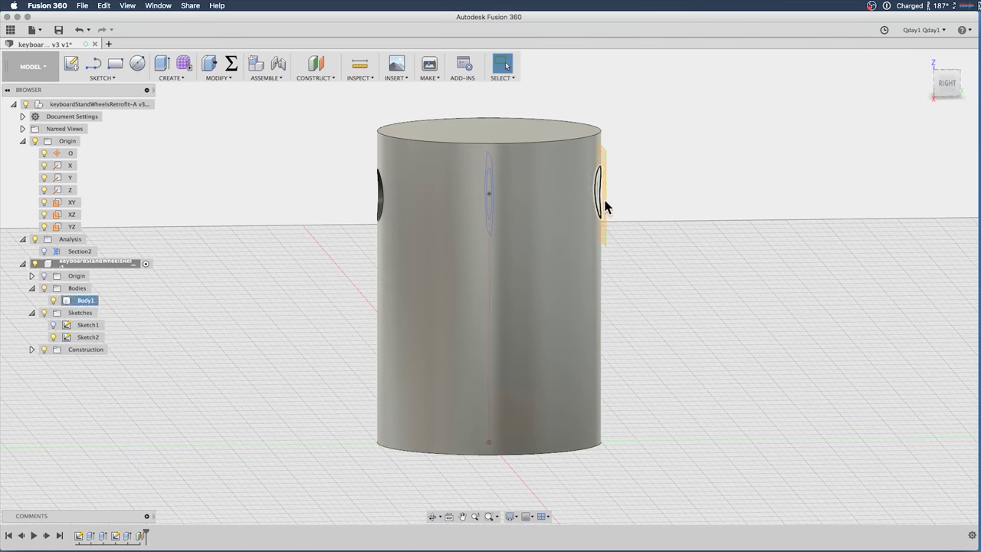
pyautogui.keyDown('shift'); pyautogui.moveTo(633, 205); pyautogui.dragTo(648, 221, button='middle'); pyautogui.keyUp('shift')
pyautogui.click(84, 300)
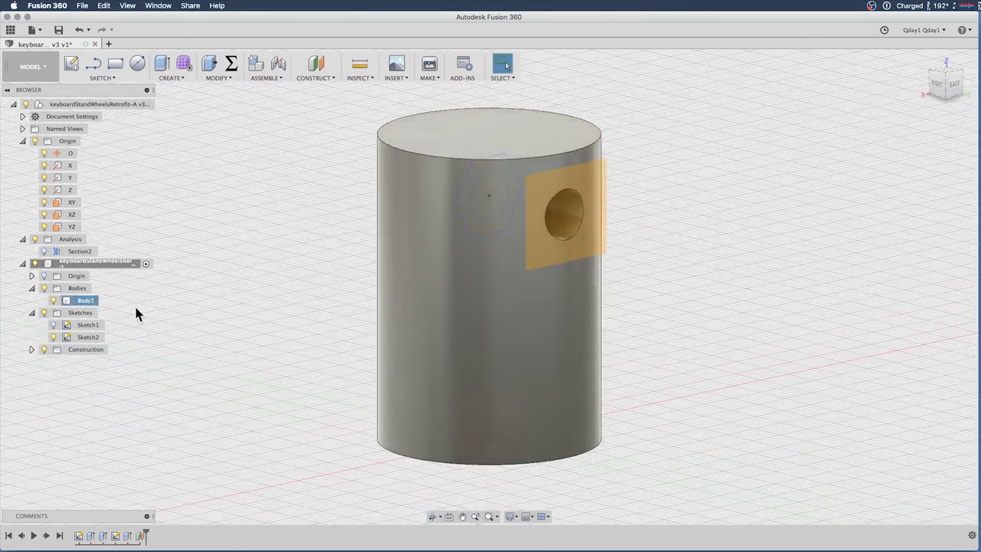
pyautogui.click(53, 300)
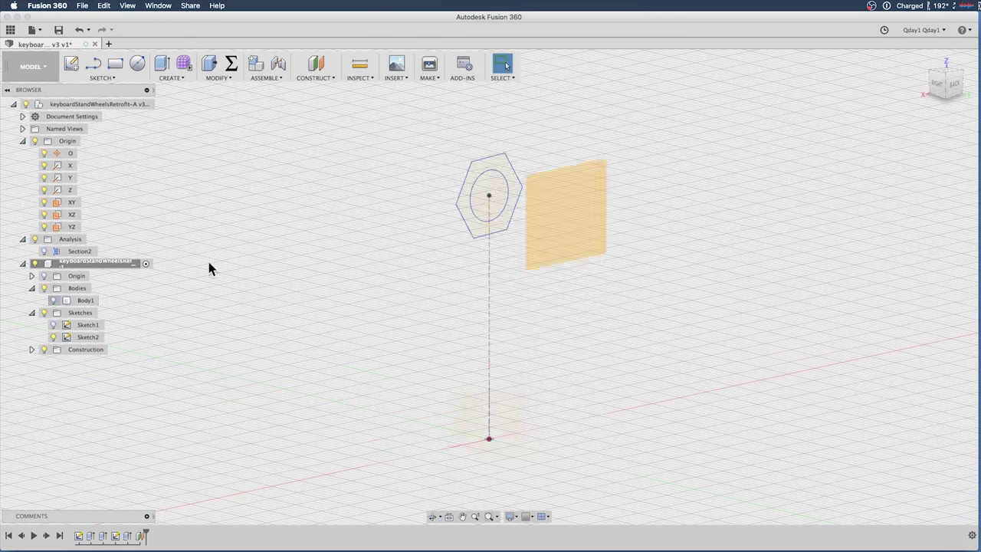
pyautogui.click(467, 213)
pyautogui.click(486, 209)
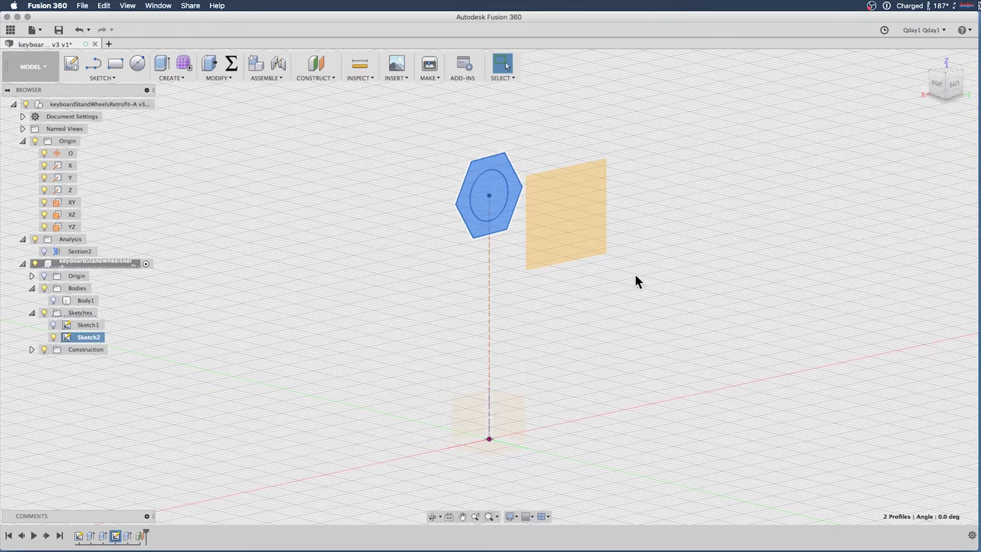
pyautogui.click(161, 64)
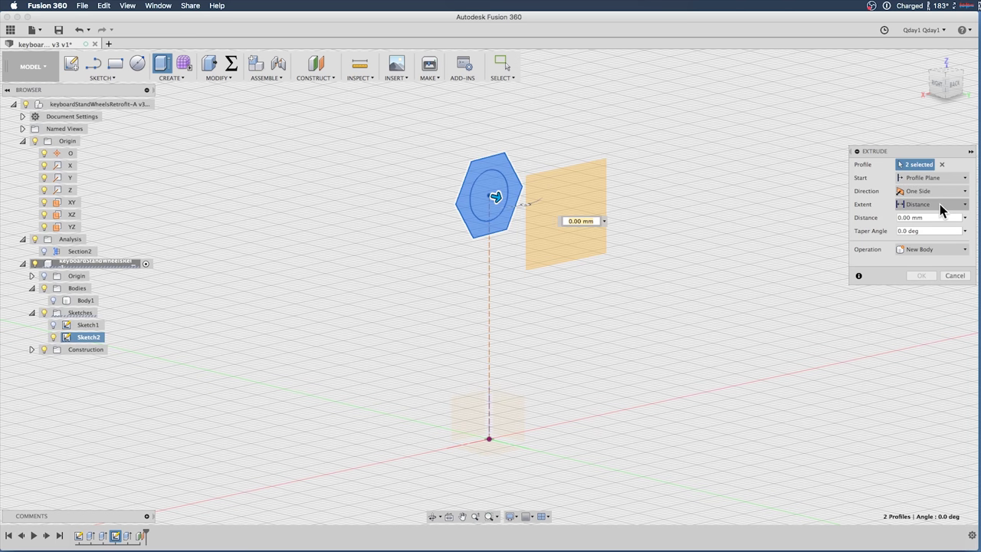
pyautogui.click(939, 177)
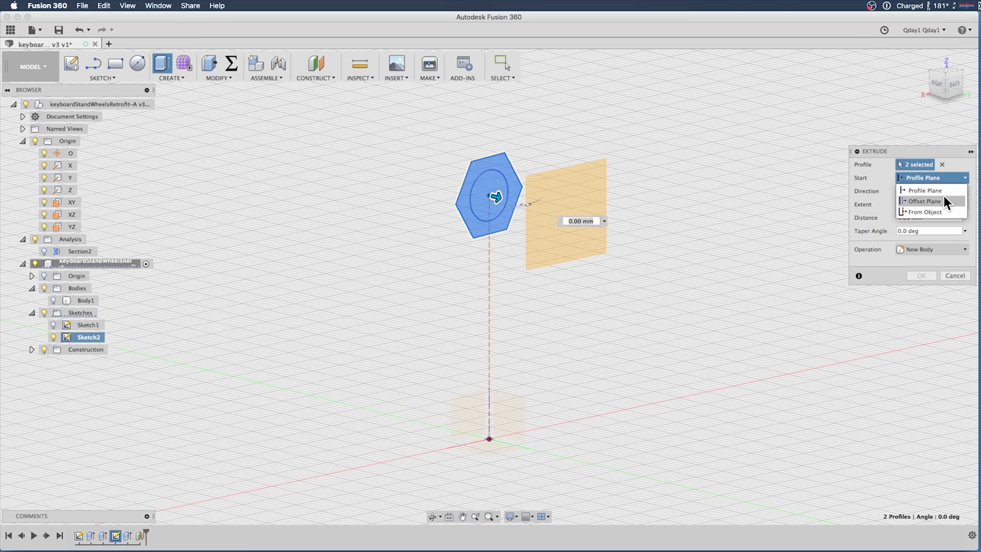
pyautogui.click(948, 202)
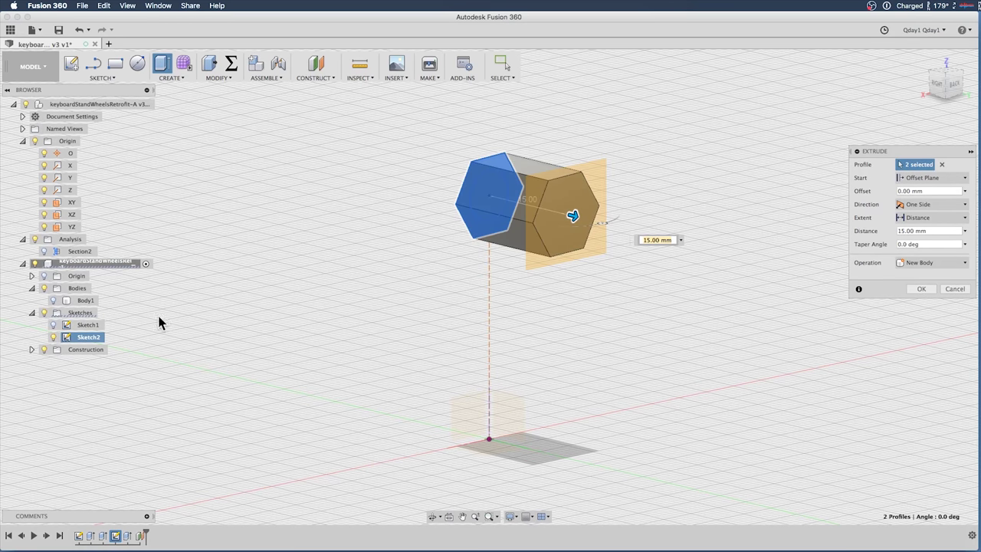
# Step: Show Body1 and set the hexagon and circle extrusion distance to CasterBoltHeight
pyautogui.click(53, 301)
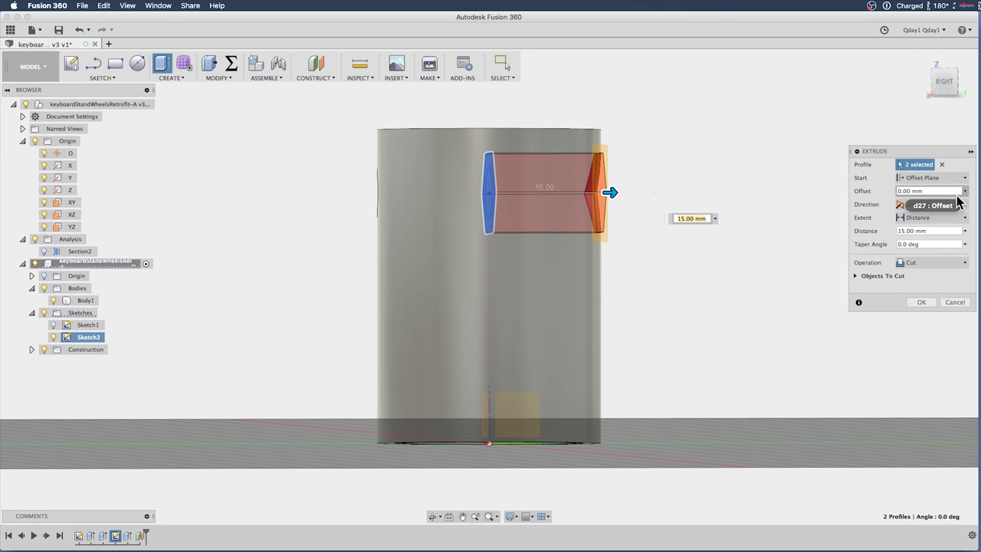
pyautogui.doubleClick(938, 228)
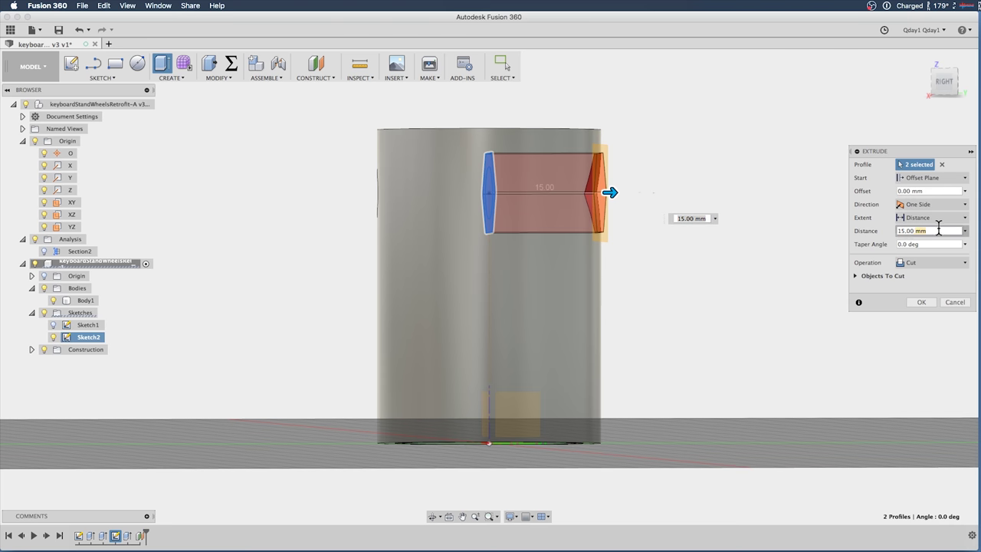
pyautogui.click(938, 228)
pyautogui.write('bol')
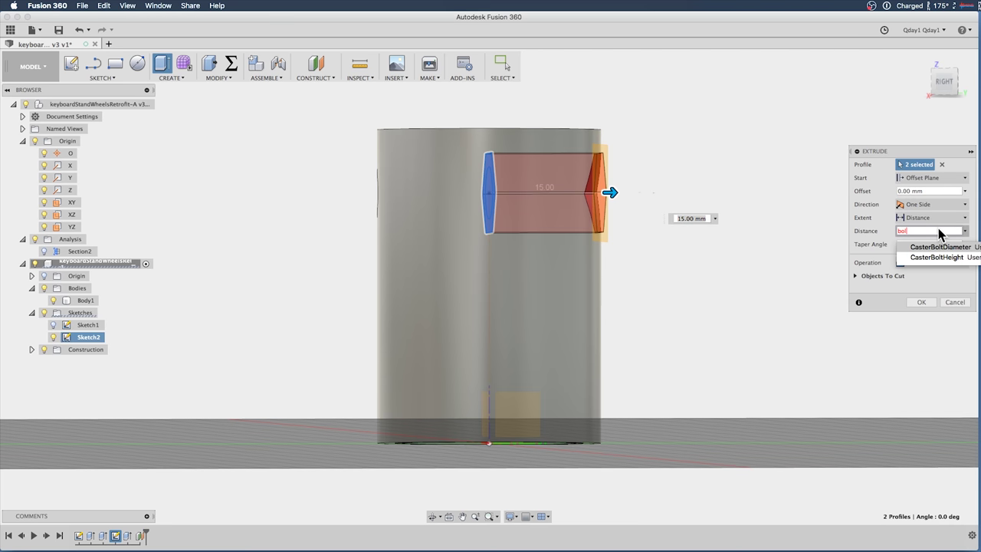
pyautogui.press('Down')
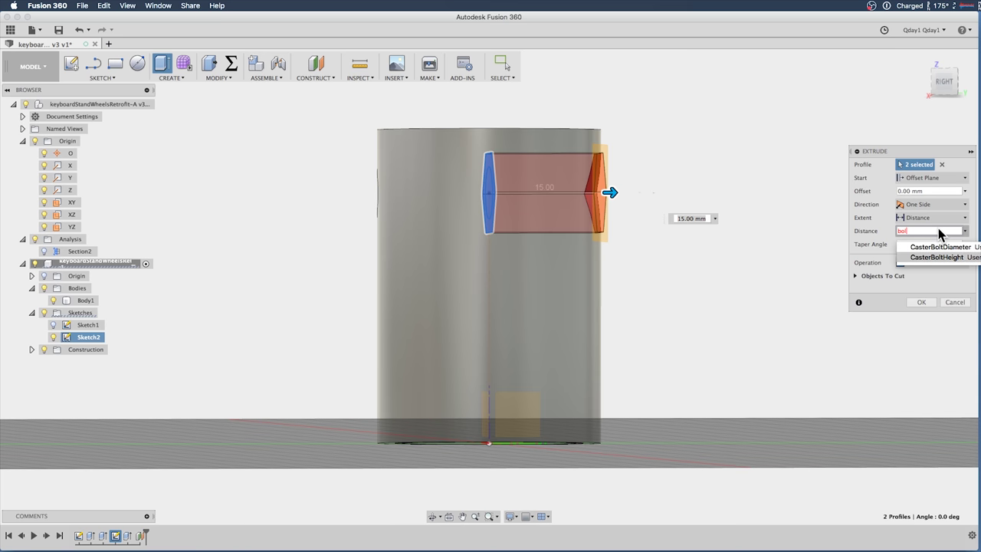
pyautogui.press('Return')
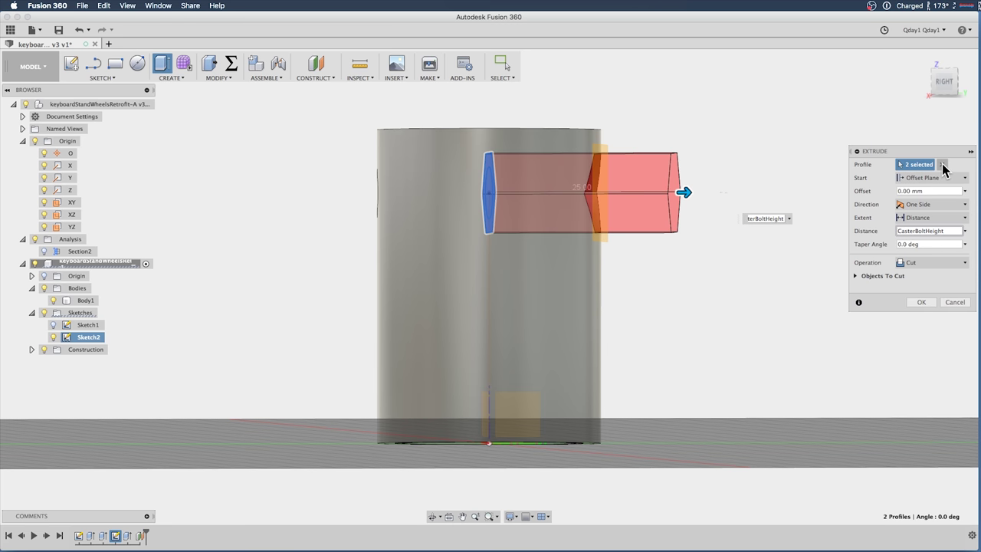
# Step: Clear the extrusion's profile selection and reselect Sketch2's inner circle and hexagon profiles with Body1 hidden
pyautogui.click(922, 178)
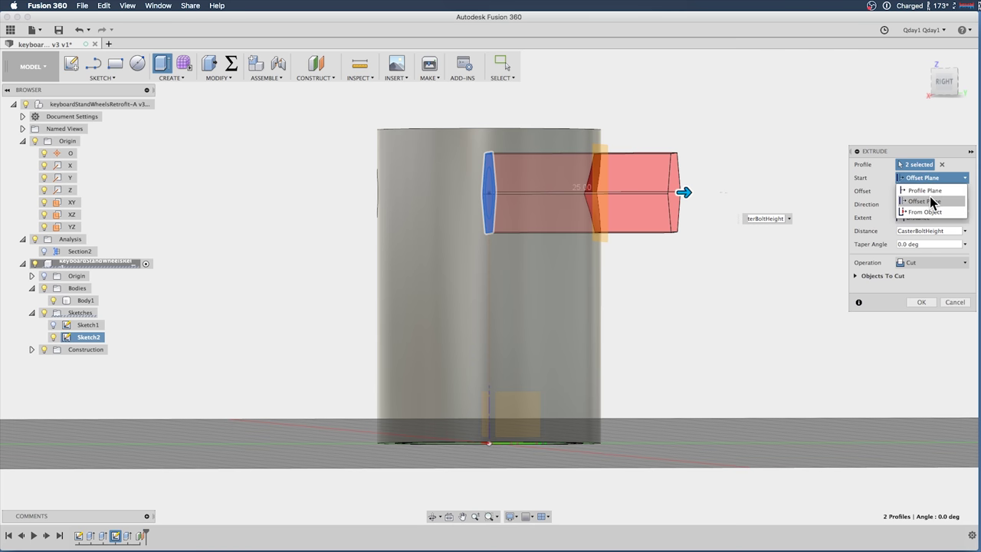
pyautogui.click(927, 201)
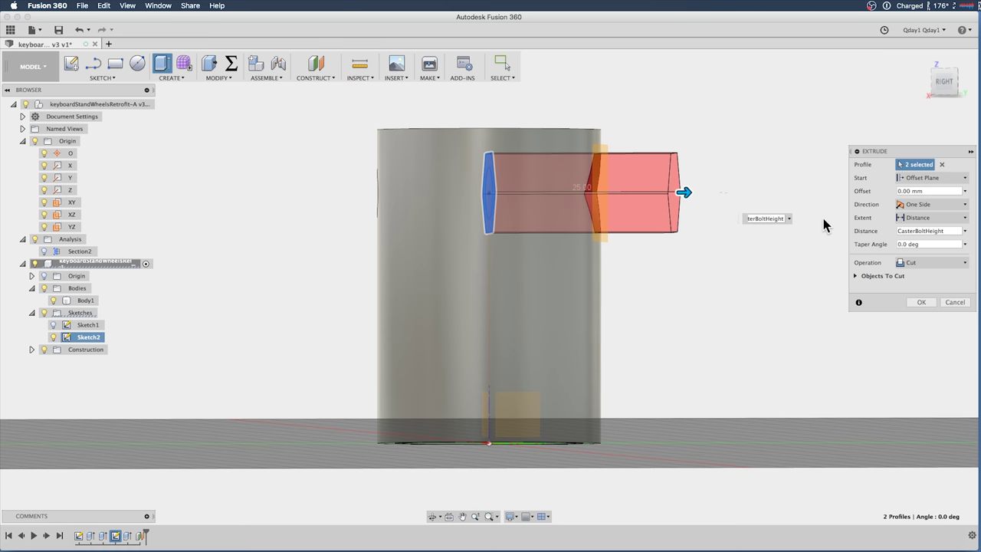
pyautogui.keyDown('shift'); pyautogui.moveTo(800, 234); pyautogui.dragTo(702, 261, button='middle'); pyautogui.keyUp('shift')
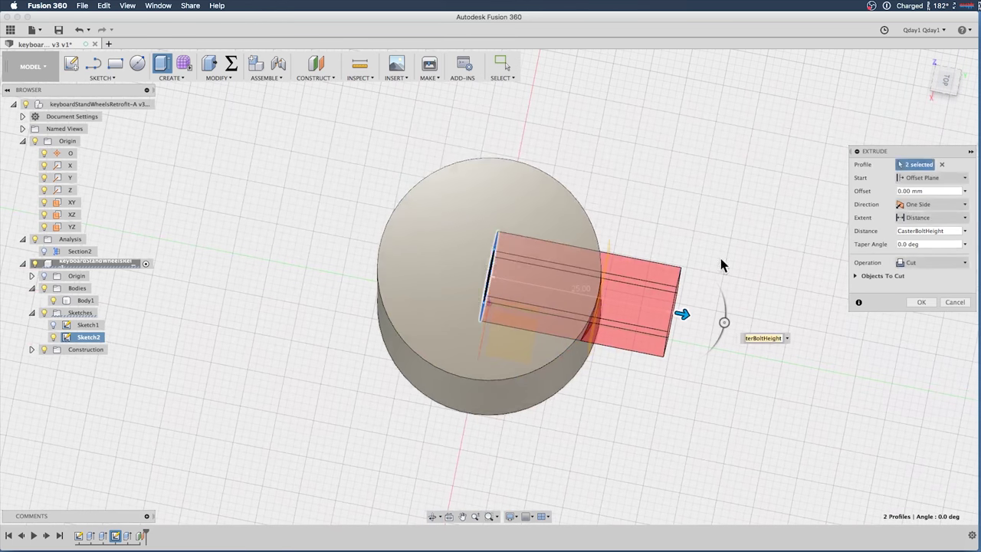
pyautogui.click(950, 177)
pyautogui.click(950, 177)
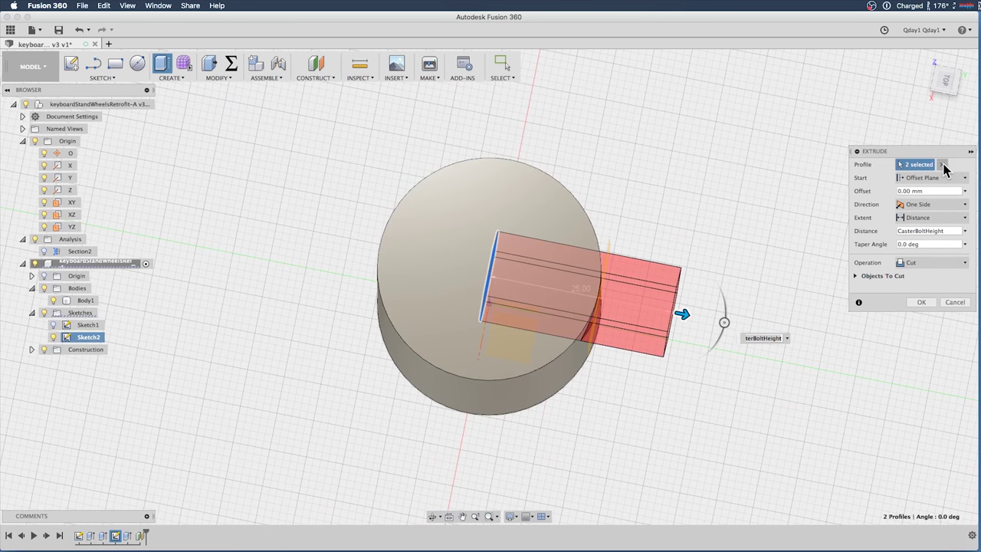
pyautogui.click(943, 165)
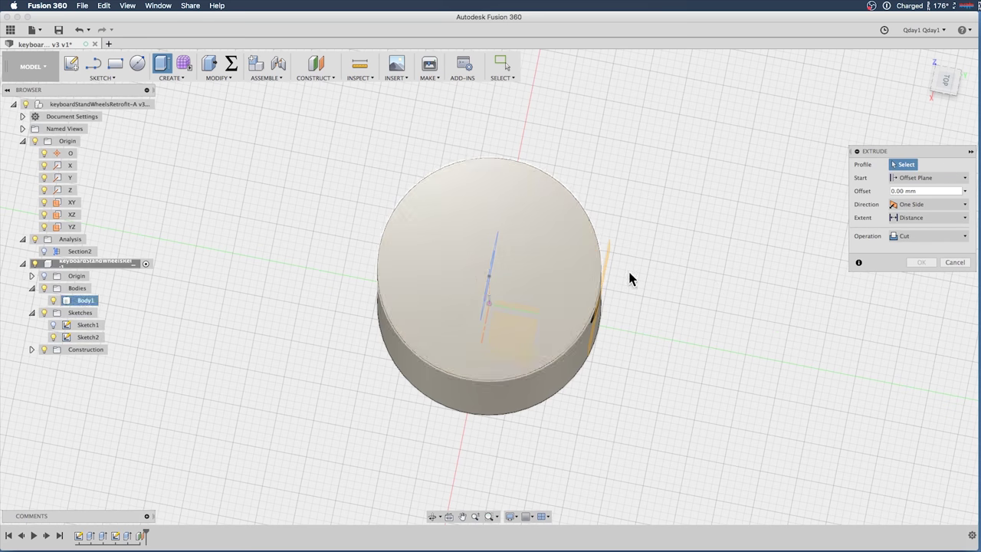
pyautogui.keyDown('shift'); pyautogui.moveTo(630, 279); pyautogui.dragTo(201, 277, button='middle'); pyautogui.keyUp('shift')
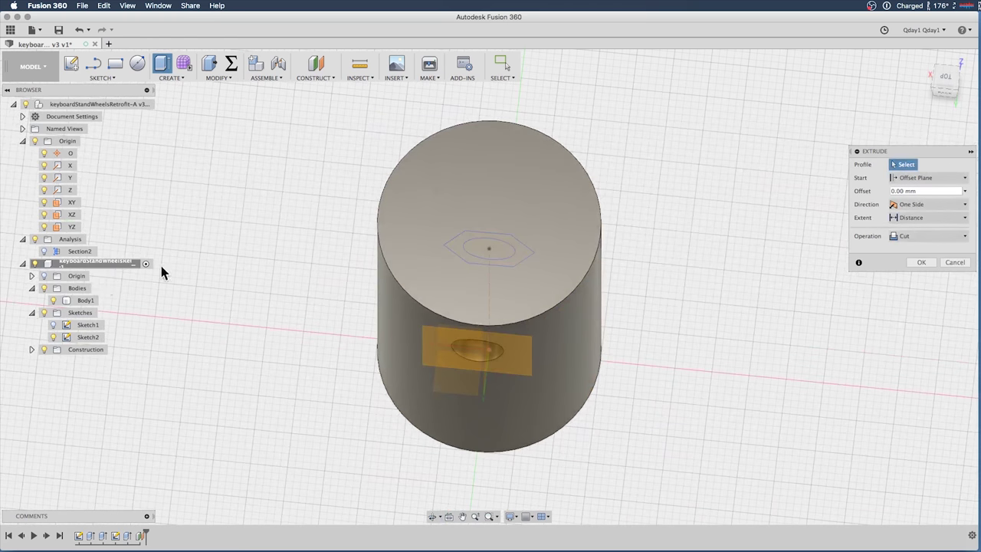
pyautogui.click(52, 301)
pyautogui.click(476, 250)
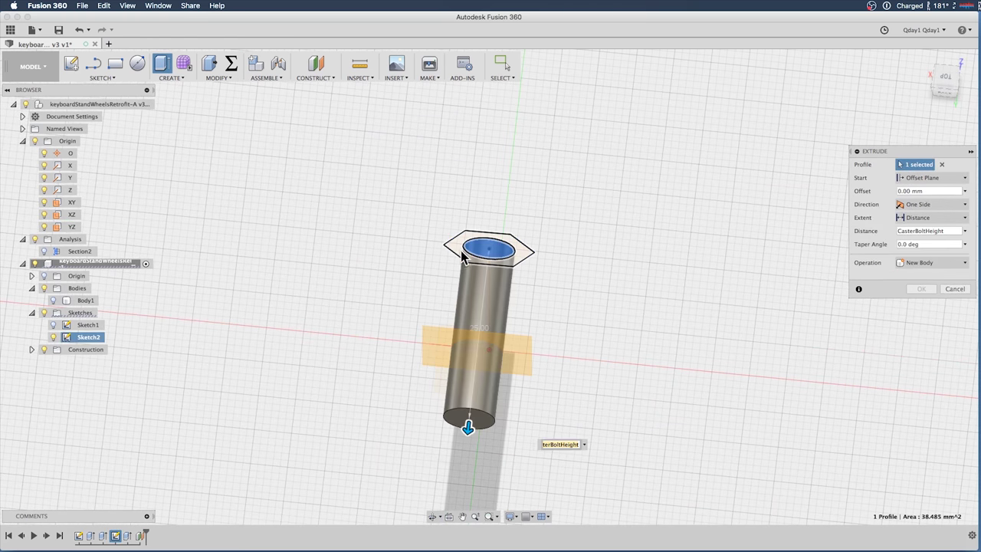
pyautogui.click(453, 252)
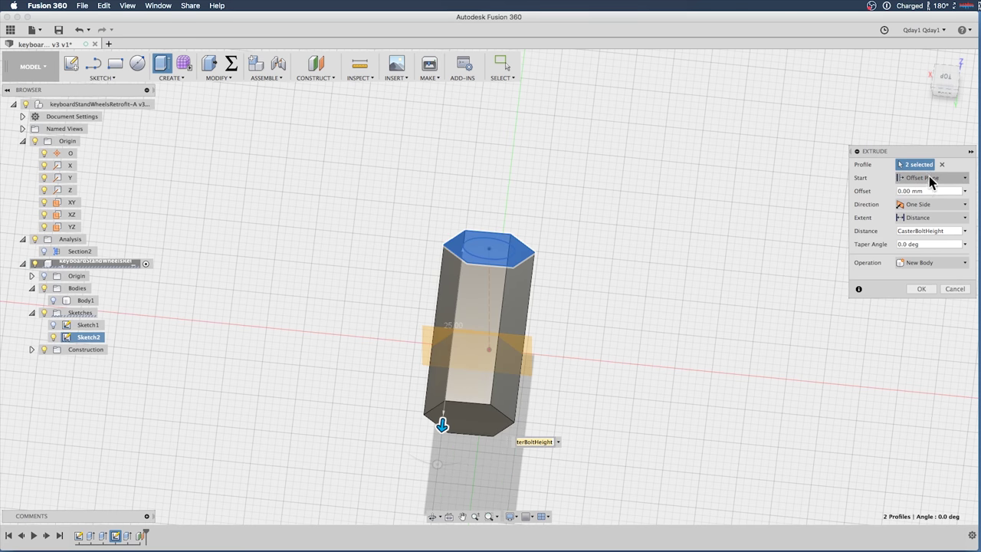
# Step: Set the extrusion start to Offset Plane and the operation to Cut, with Body1 shown as the target
pyautogui.click(930, 178)
pyautogui.click(948, 192)
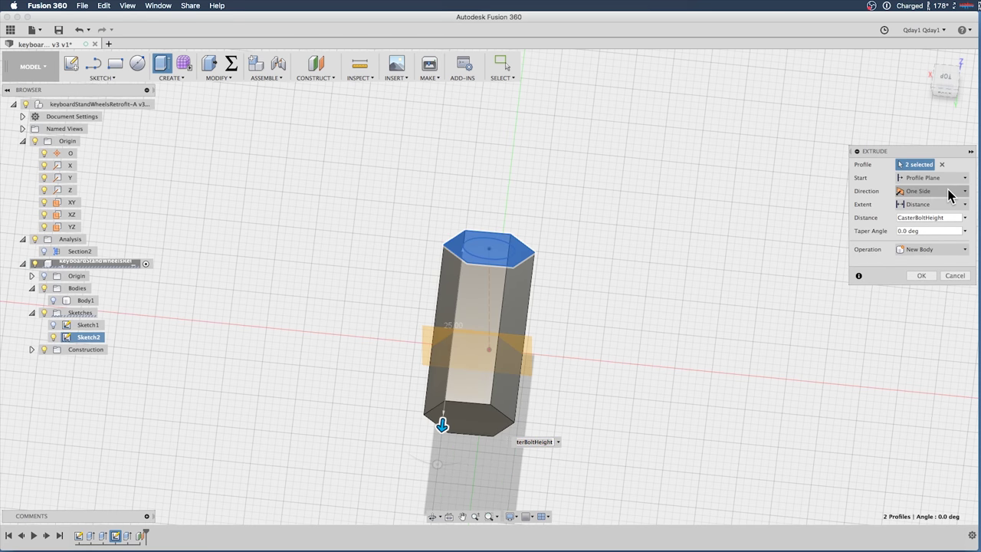
pyautogui.click(947, 179)
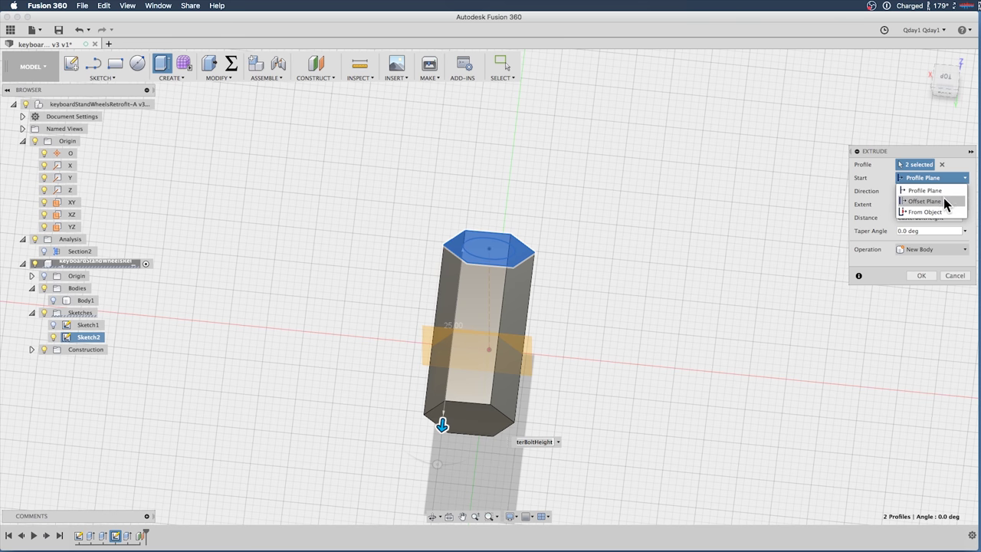
pyautogui.click(943, 201)
pyautogui.keyDown('shift'); pyautogui.moveTo(734, 244); pyautogui.dragTo(979, 220, button='middle'); pyautogui.keyUp('shift')
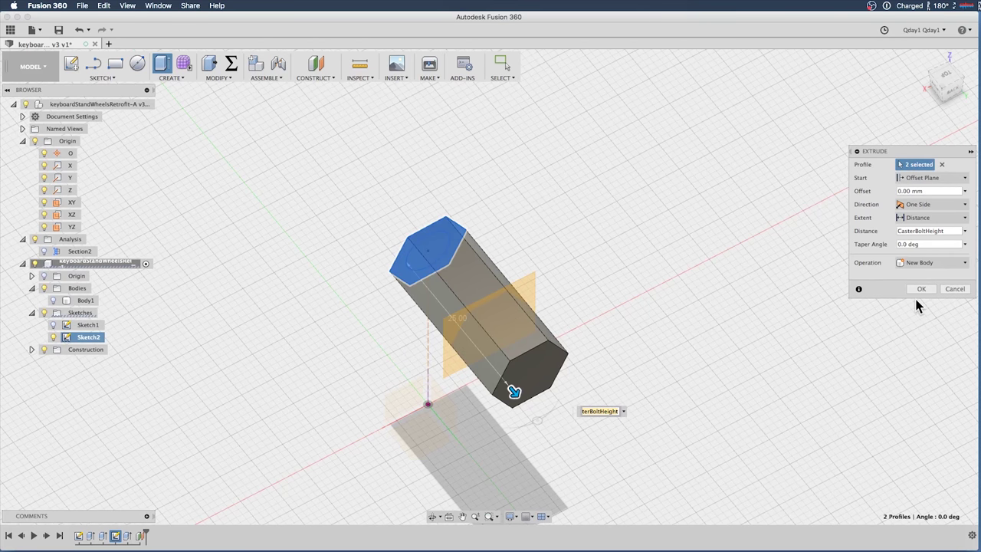
pyautogui.click(945, 266)
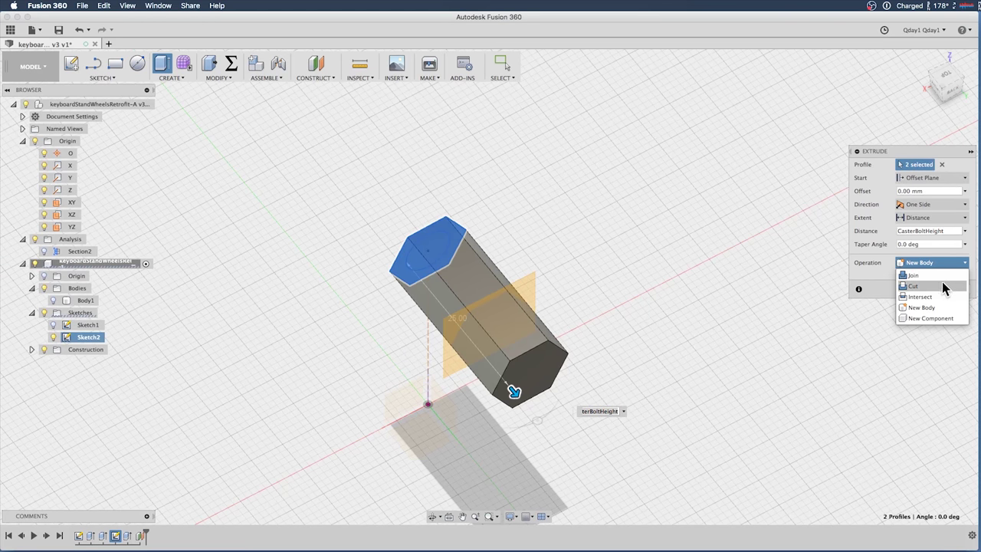
pyautogui.click(944, 285)
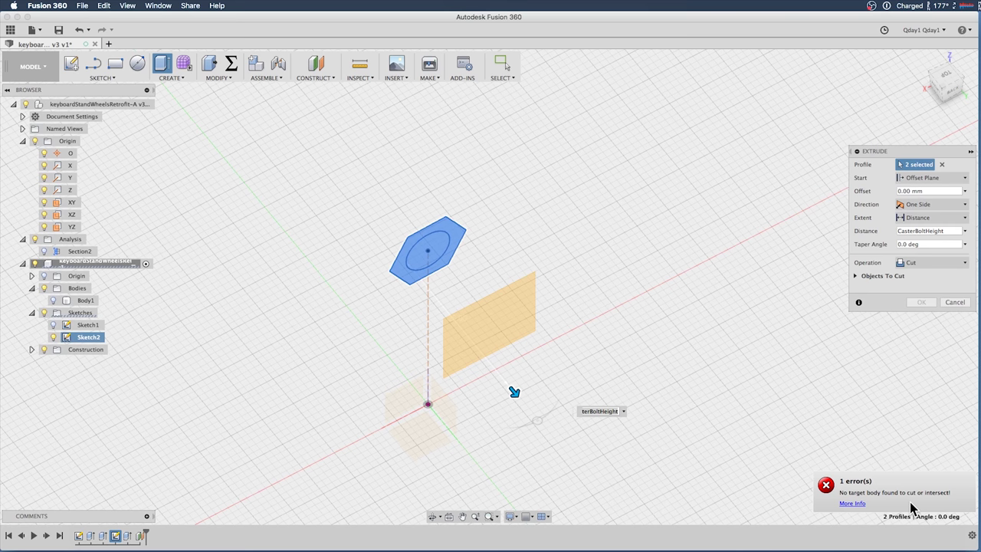
pyautogui.click(54, 301)
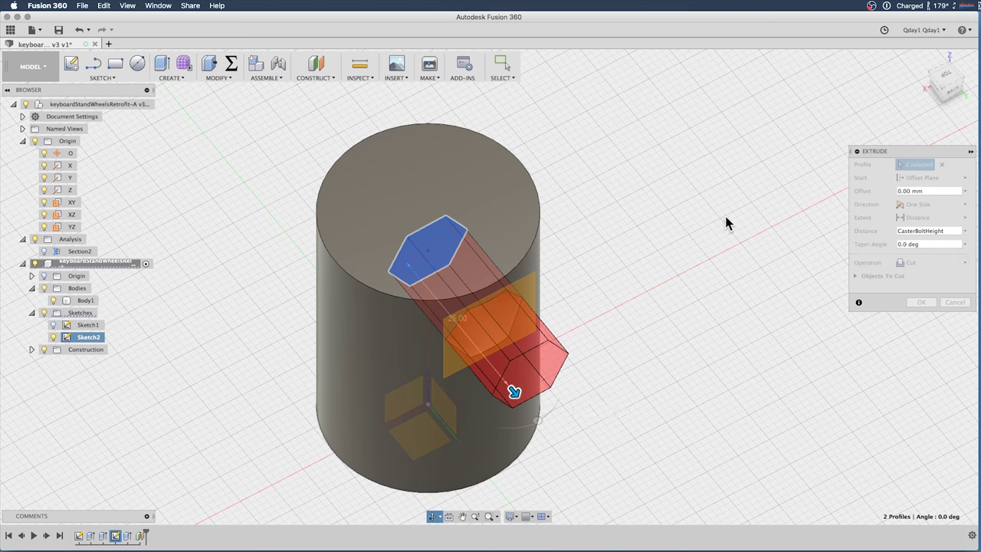
# Step: Shorten the cut distance to 8 mm and start it From Object, using the offset construction plane
pyautogui.keyDown('shift'); pyautogui.moveTo(725, 217); pyautogui.dragTo(766, 192, button='middle'); pyautogui.keyUp('shift')
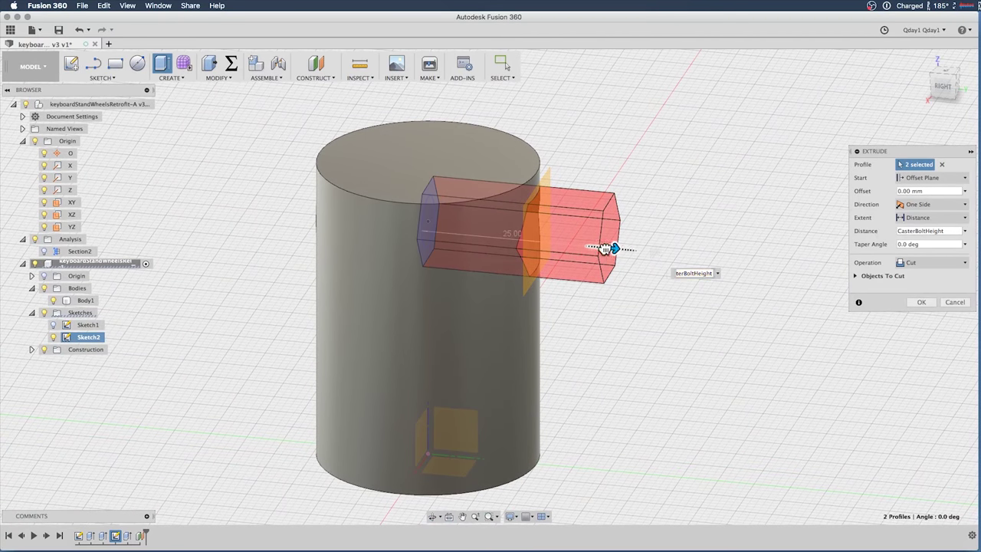
pyautogui.moveTo(611, 247); pyautogui.dragTo(441, 234)
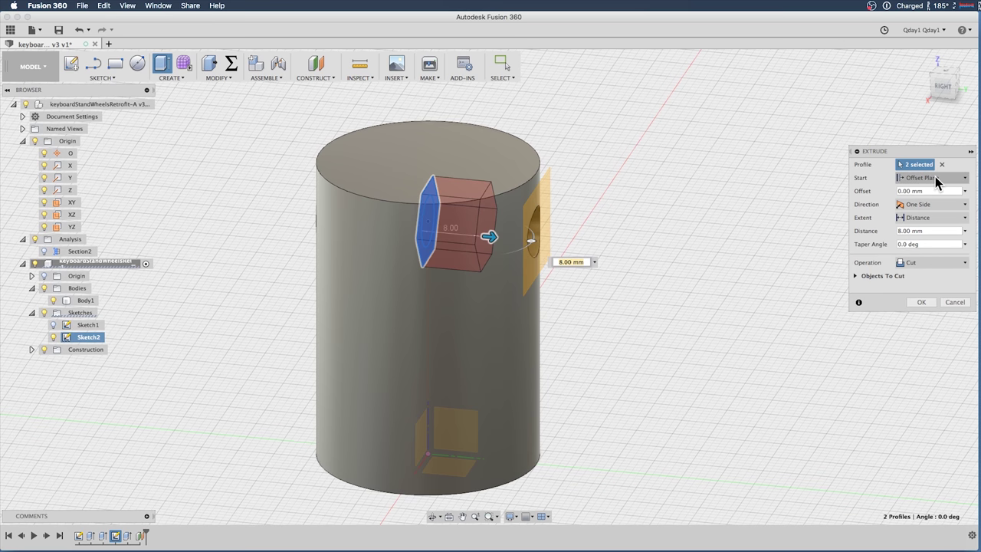
pyautogui.click(936, 181)
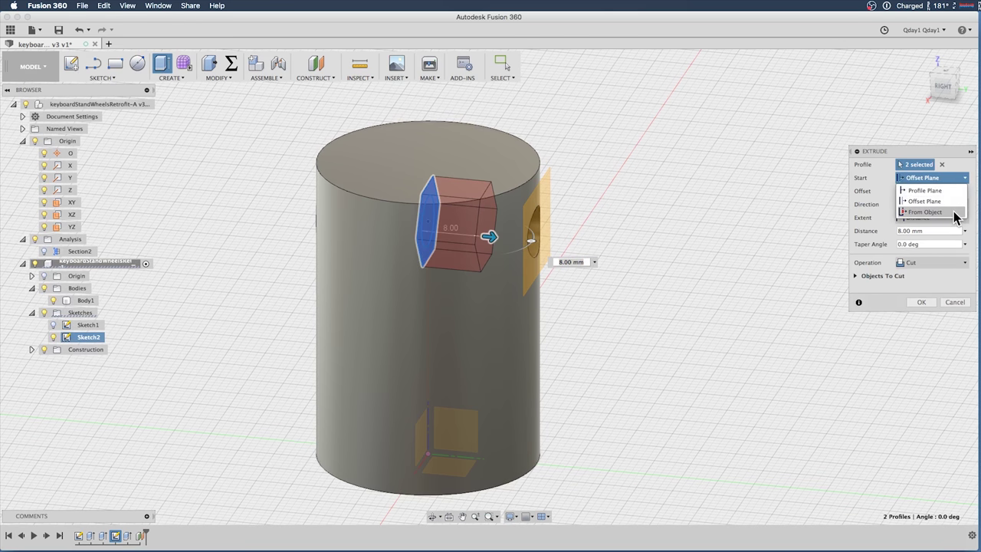
pyautogui.click(928, 212)
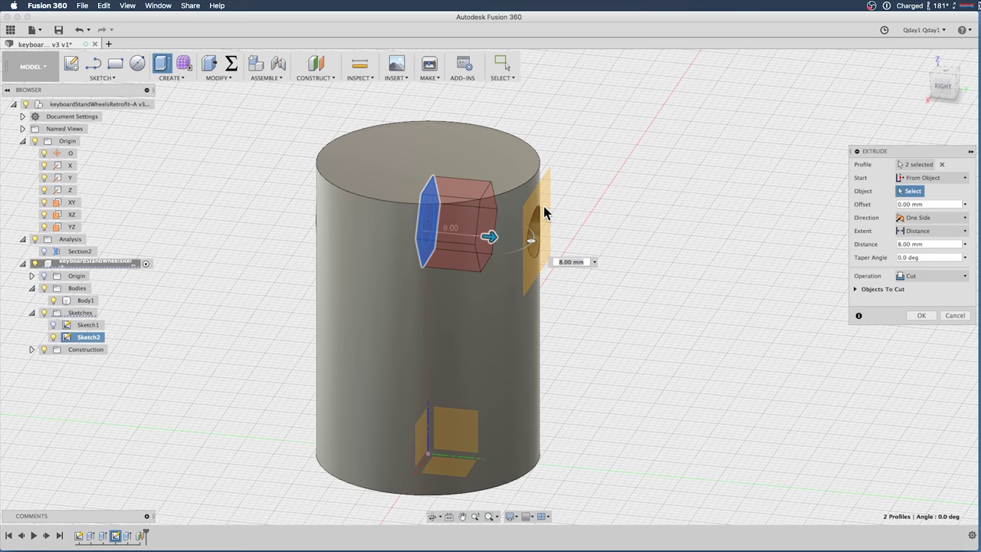
pyautogui.click(543, 204)
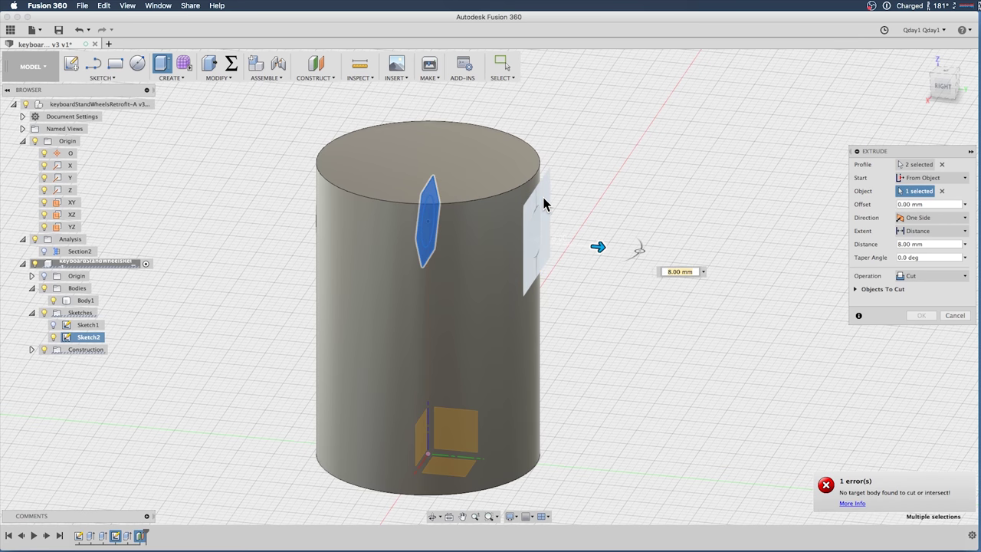
# Step: Try a cut distance of -CasterBoltHeight from the construction plane, and cancel the extrusion
pyautogui.click(947, 244)
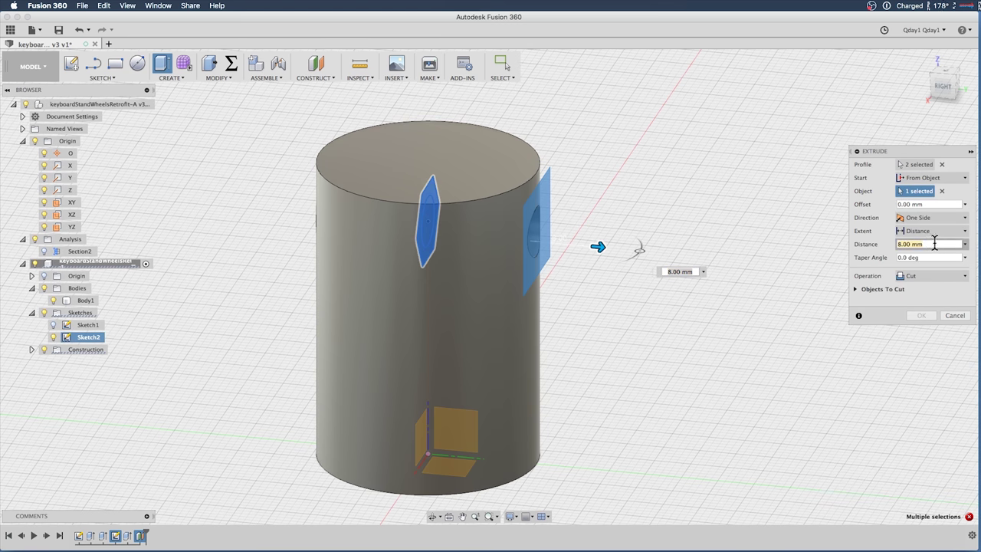
pyautogui.write('bo')
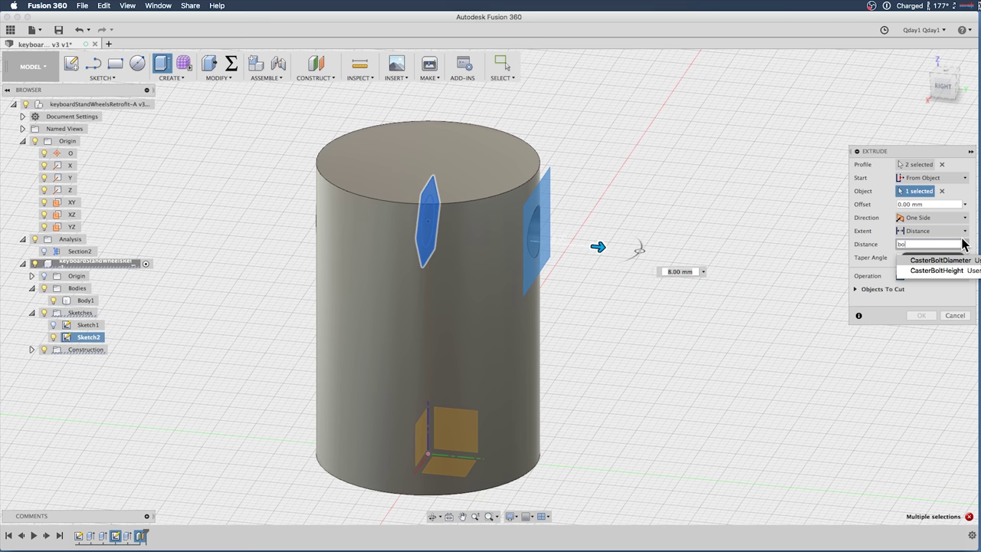
pyautogui.write('l')
pyautogui.press('Down')
pyautogui.press('Return')
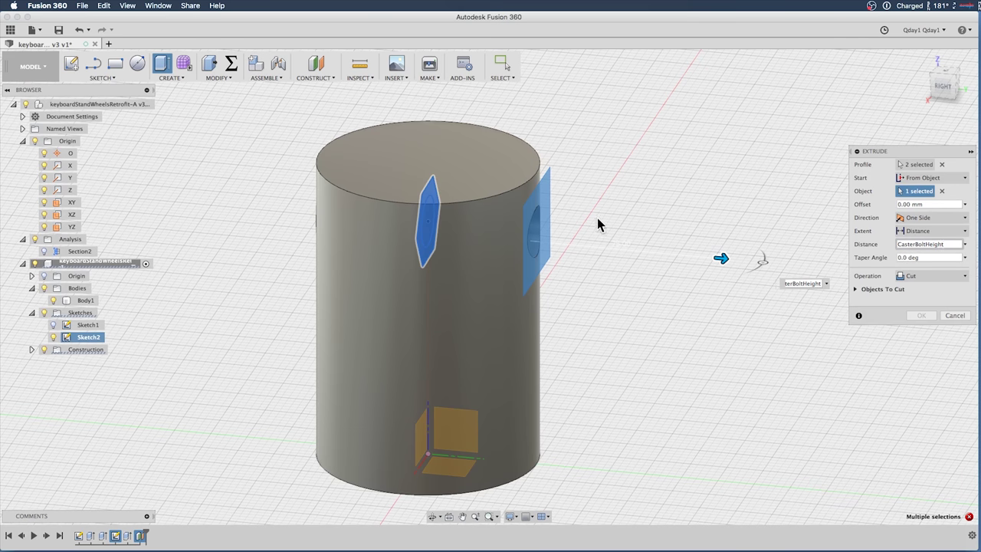
pyautogui.keyDown('shift'); pyautogui.moveTo(652, 200); pyautogui.dragTo(634, 208, button='middle'); pyautogui.keyUp('shift')
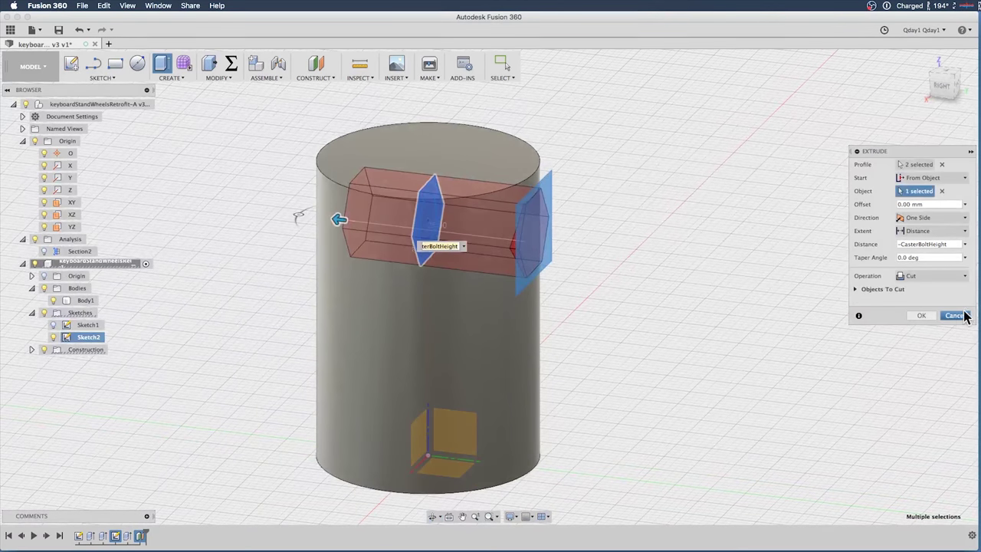
pyautogui.click(954, 317)
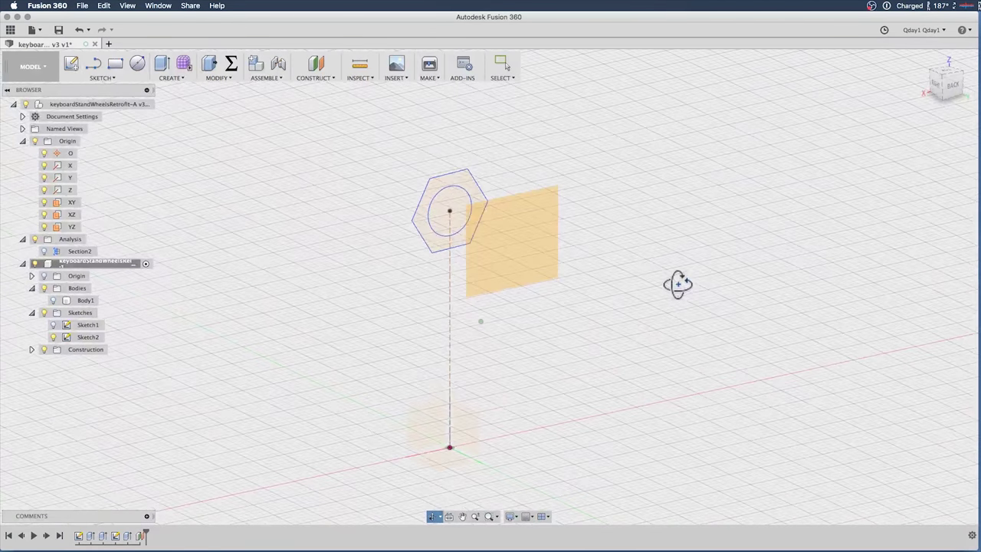
# Step: Start an extrusion of Sketch2's hexagon and inner circle profiles, starting From Object at the offset construction plane
pyautogui.press('Escape')
pyautogui.click(446, 186)
pyautogui.click(451, 203)
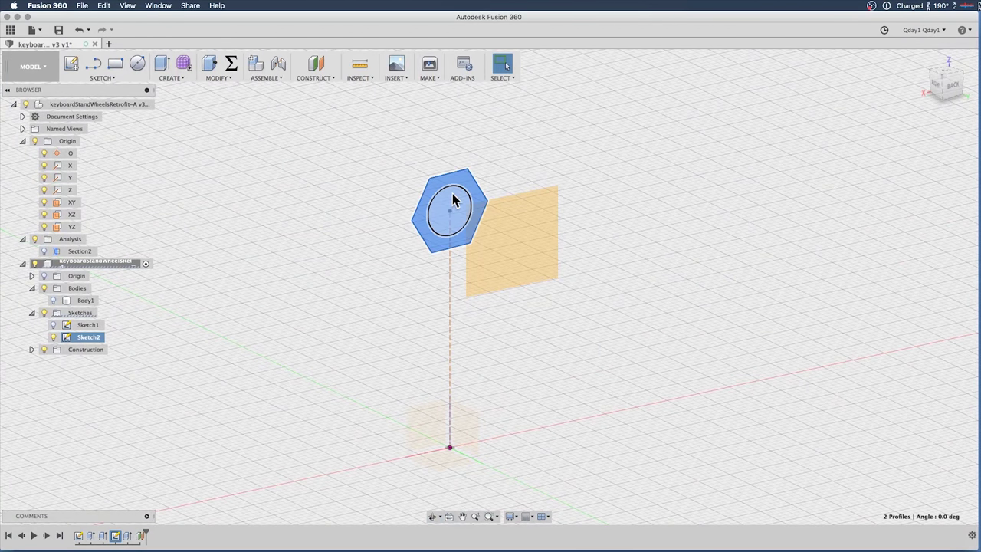
pyautogui.click(162, 64)
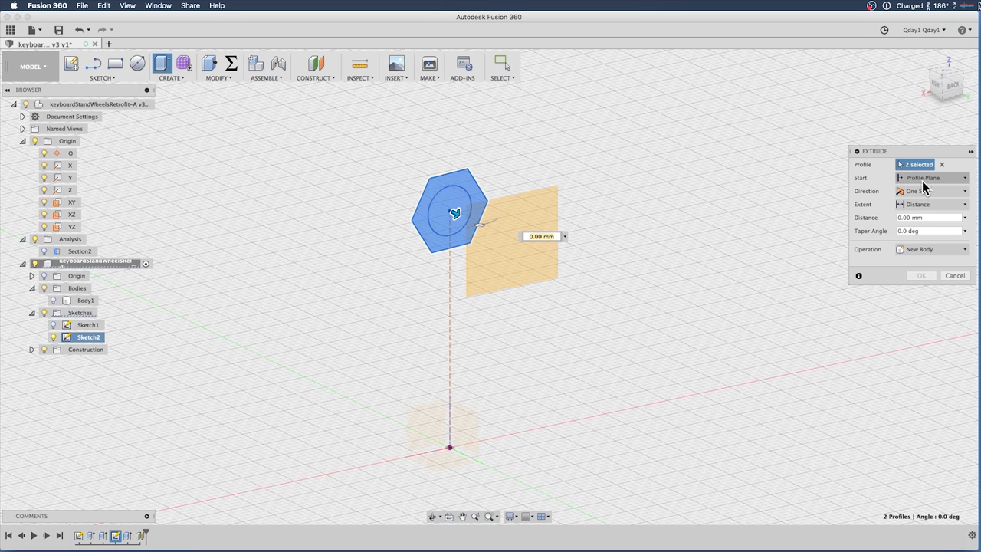
pyautogui.click(924, 178)
pyautogui.click(936, 201)
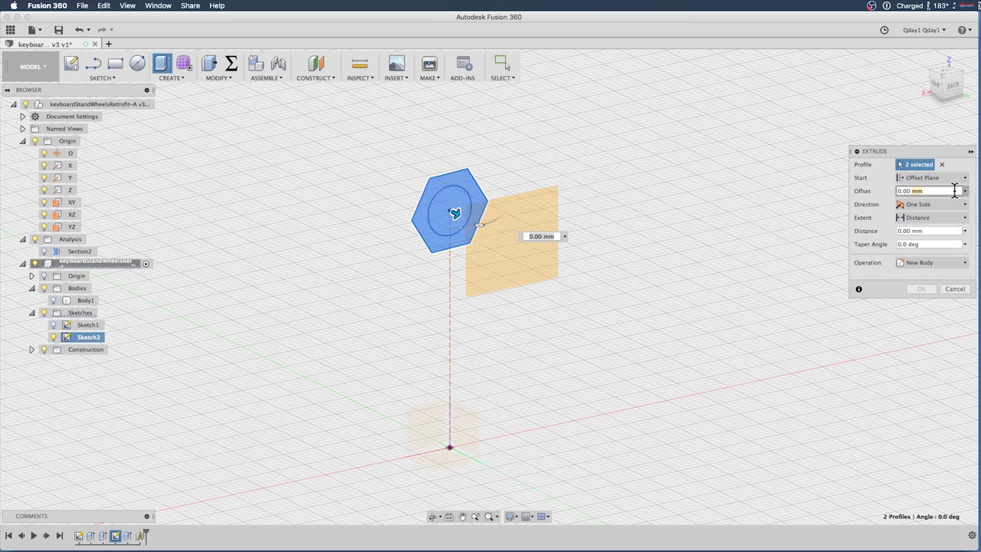
pyautogui.click(958, 178)
pyautogui.click(954, 212)
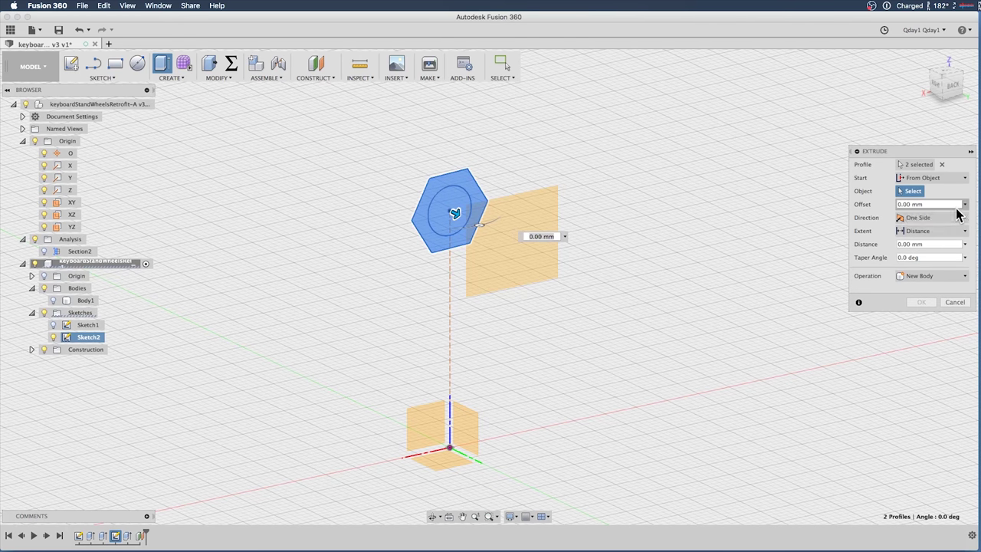
pyautogui.click(496, 214)
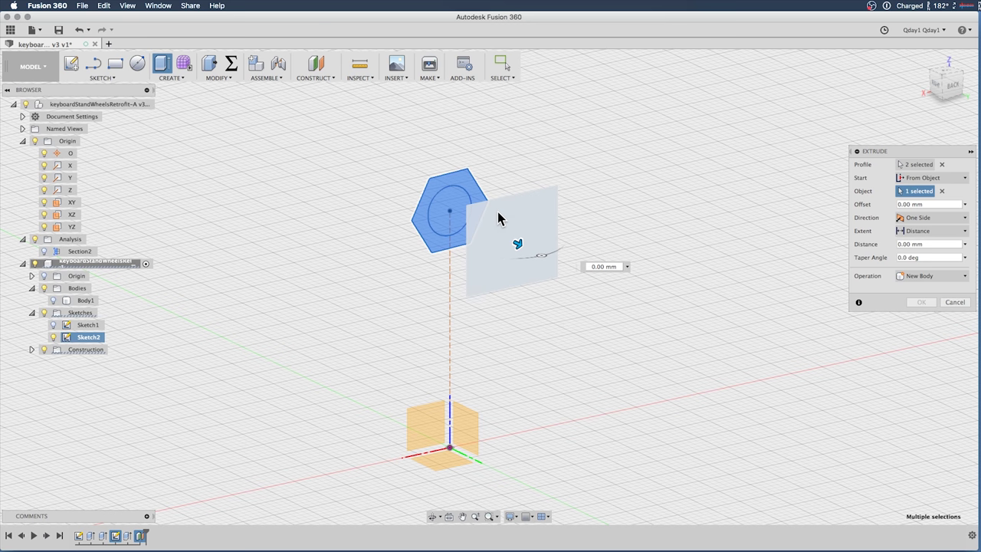
# Step: Set the extrusion distance to the CasterBoltHeight parameter
pyautogui.click(947, 243)
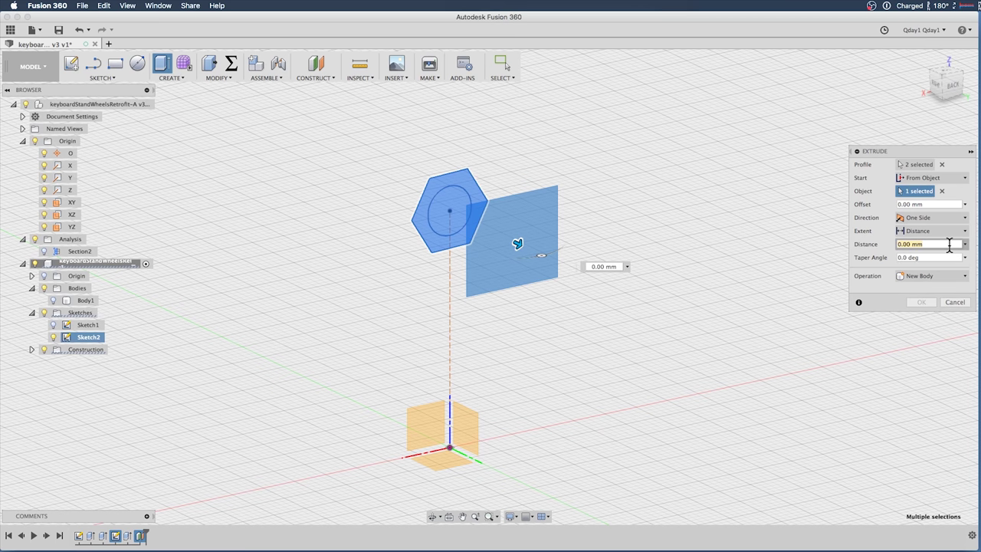
pyautogui.write('bo')
pyautogui.press('Down')
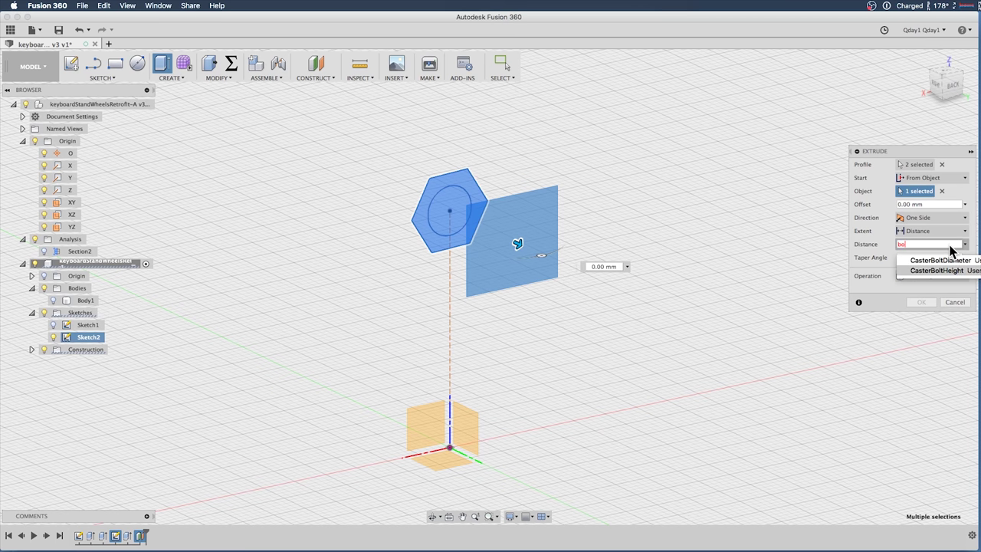
pyautogui.press('Return')
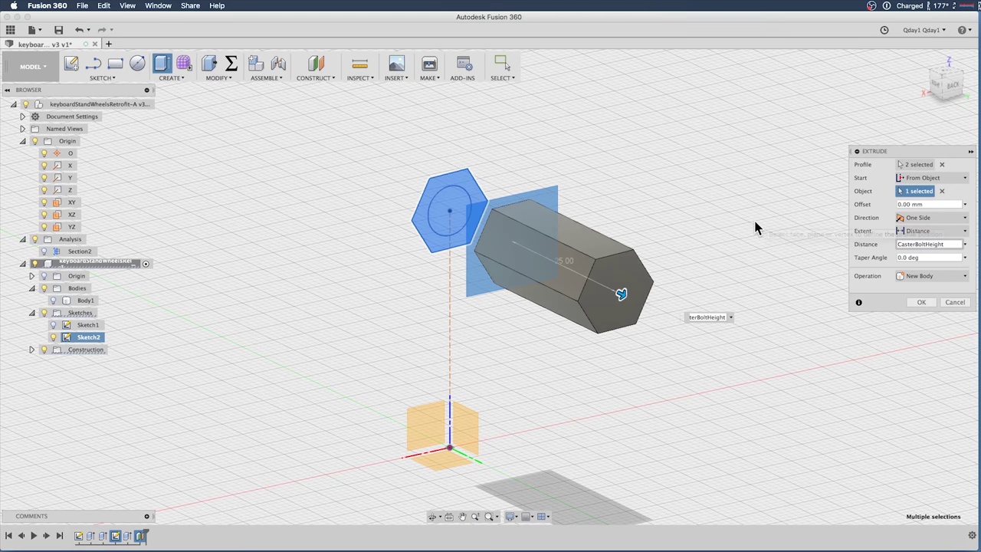
# Step: Set the extrusion distance to the CasterNutHeight parameter
pyautogui.click(950, 244)
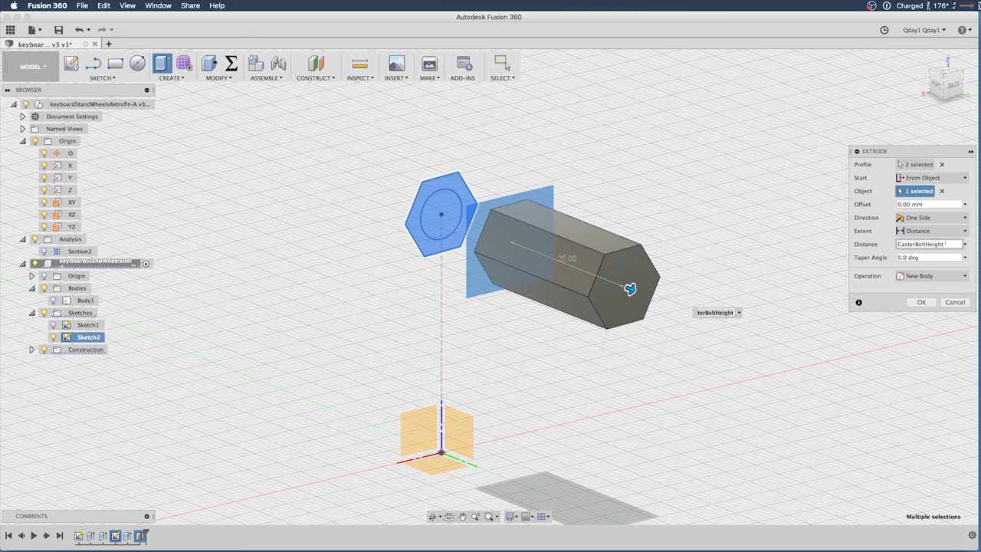
pyautogui.doubleClick(948, 244)
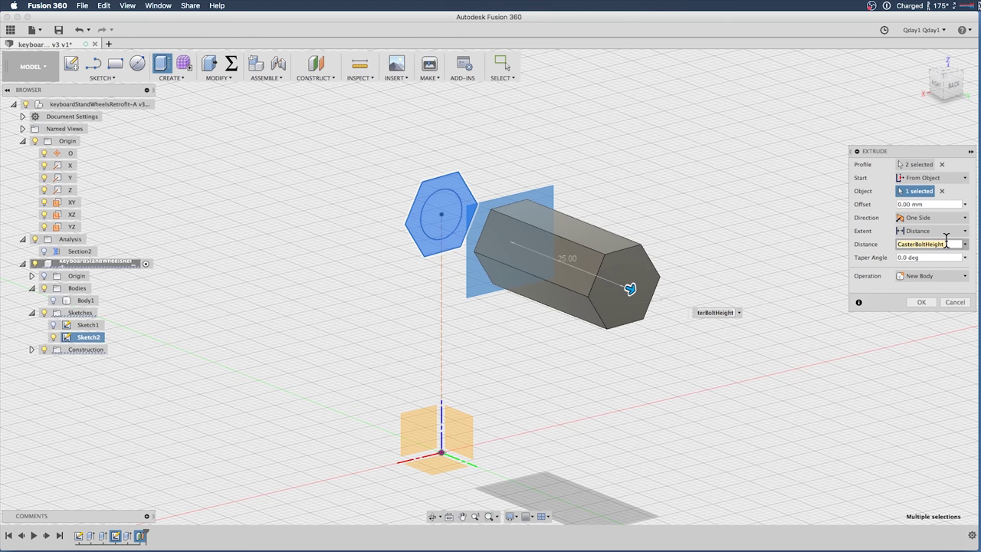
pyautogui.write('nu')
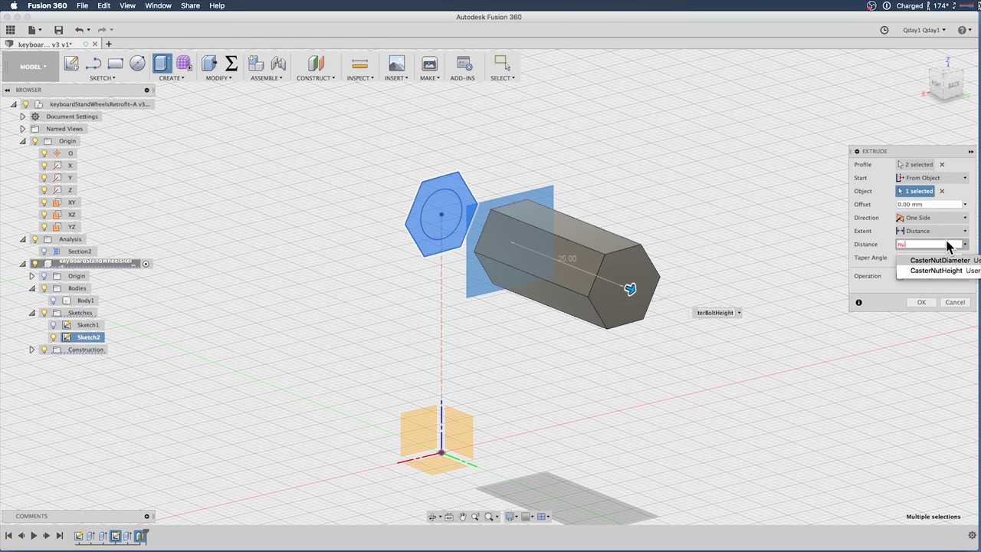
pyautogui.press('Down')
pyautogui.press('Down')
pyautogui.press('Return')
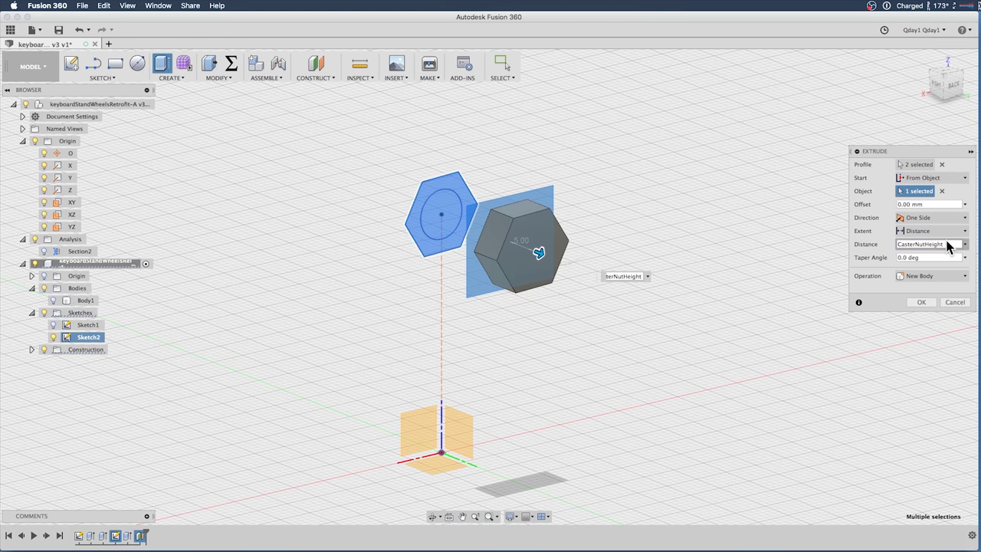
# Step: Show Body1 and cut the hexagonal recess into it with a distance of -CasterNutHeight
pyautogui.click(54, 301)
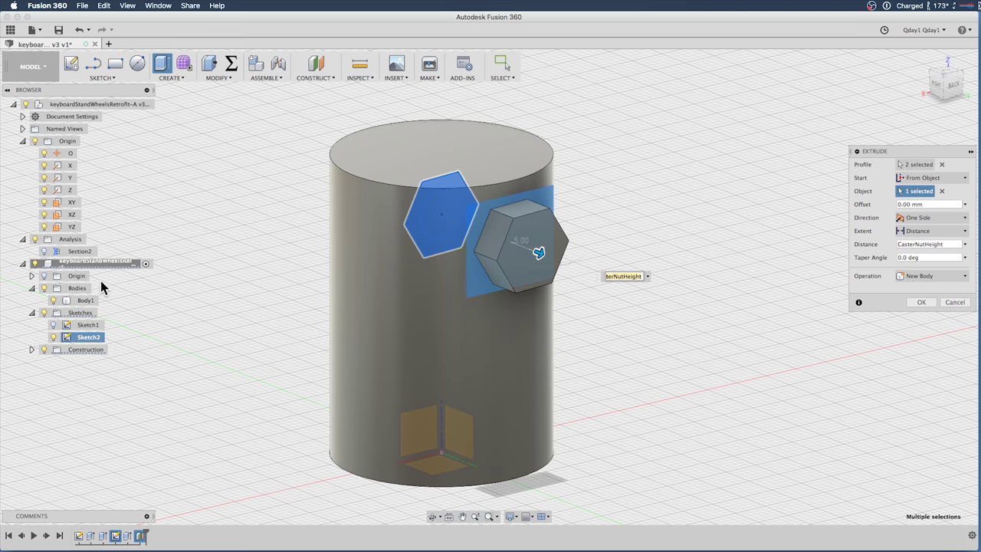
pyautogui.keyDown('shift'); pyautogui.moveTo(671, 240); pyautogui.dragTo(974, 250, button='middle'); pyautogui.keyUp('shift')
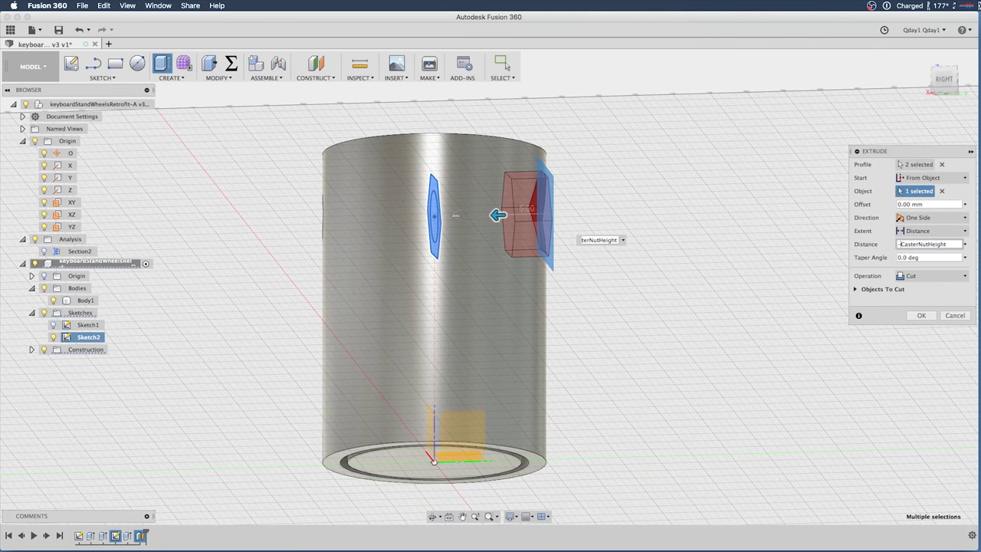
pyautogui.keyDown('shift'); pyautogui.moveTo(744, 219); pyautogui.dragTo(519, 256, button='middle'); pyautogui.keyUp('shift')
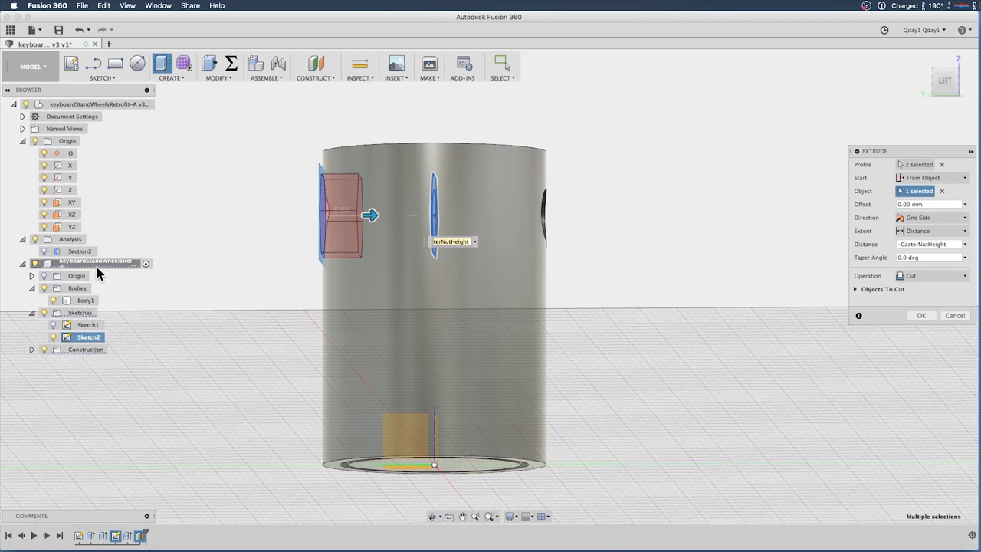
pyautogui.click(31, 349)
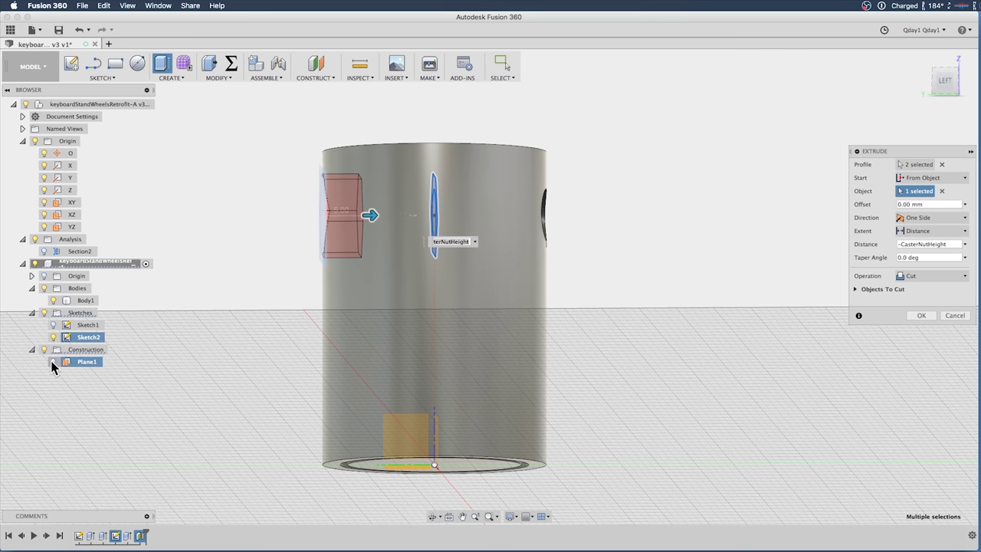
pyautogui.keyDown('shift'); pyautogui.moveTo(731, 289); pyautogui.dragTo(766, 295, button='middle'); pyautogui.keyUp('shift')
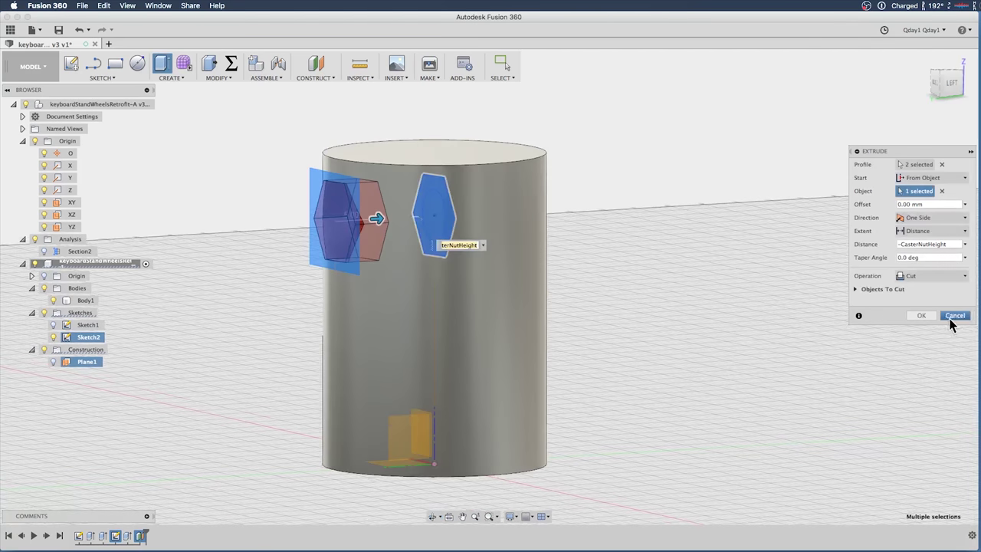
pyautogui.click(951, 322)
pyautogui.keyDown('shift'); pyautogui.moveTo(688, 280); pyautogui.dragTo(799, 279, button='middle'); pyautogui.keyUp('shift')
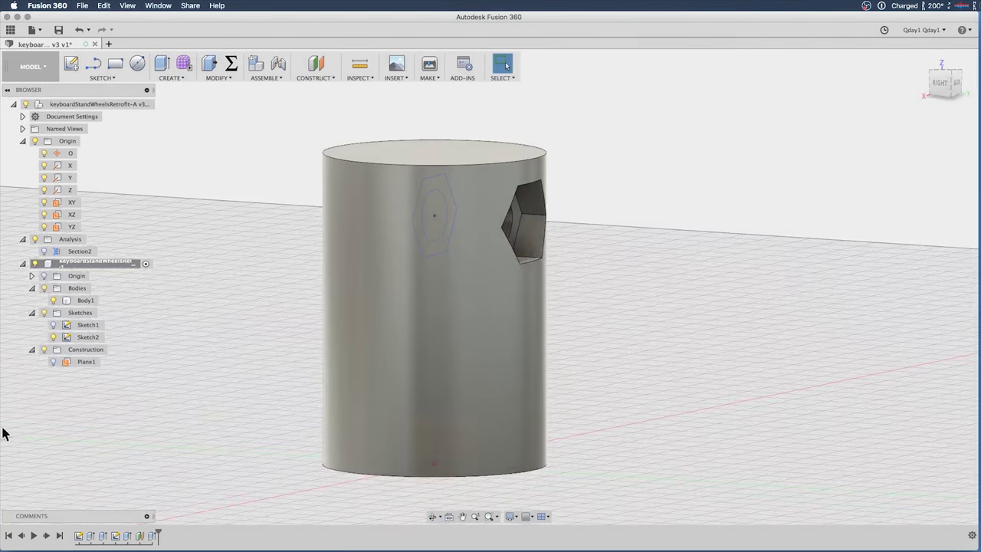
# Step: Hide Sketch2 and turn on the Section2 analysis to inspect the inside of the cylinder
pyautogui.keyDown('shift'); pyautogui.moveTo(307, 299); pyautogui.dragTo(569, 247, button='middle'); pyautogui.keyUp('shift')
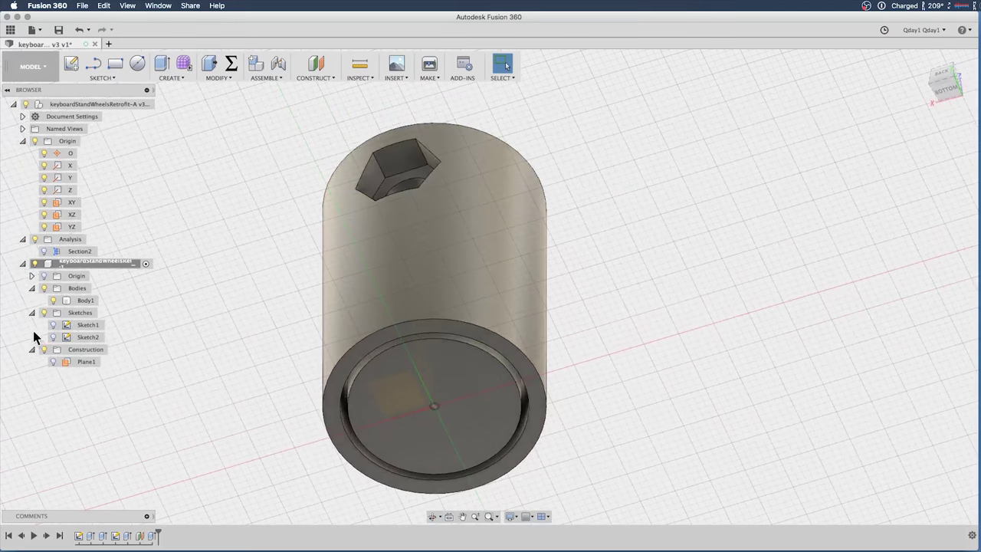
pyautogui.click(42, 252)
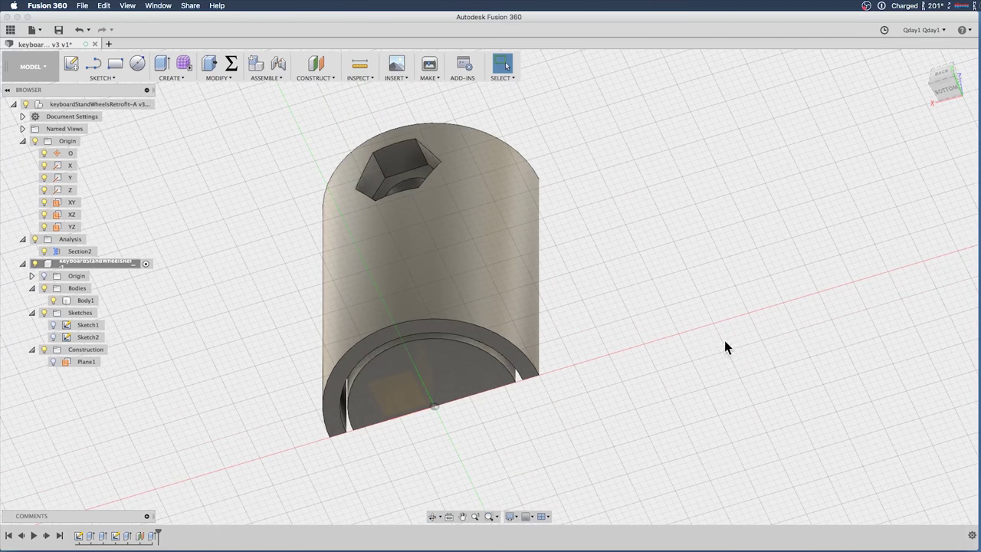
pyautogui.moveTo(724, 345)
pyautogui.keyDown('shift'); pyautogui.mouseDown(button='middle')
pyautogui.moveTo(690, 296)
pyautogui.moveTo(652, 274)
pyautogui.moveTo(646, 284)
pyautogui.mouseUp(button='middle'); pyautogui.keyUp('shift')
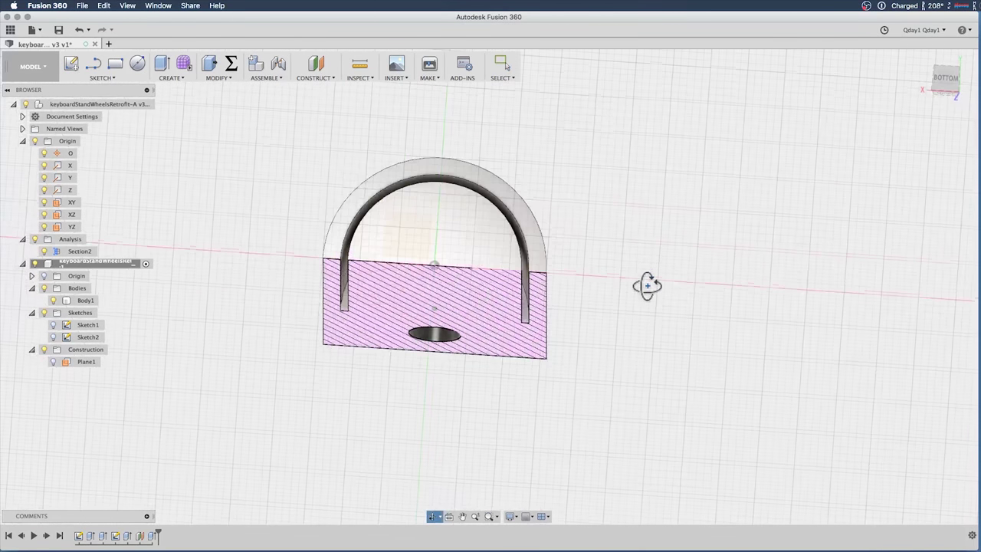
pyautogui.press('Escape')
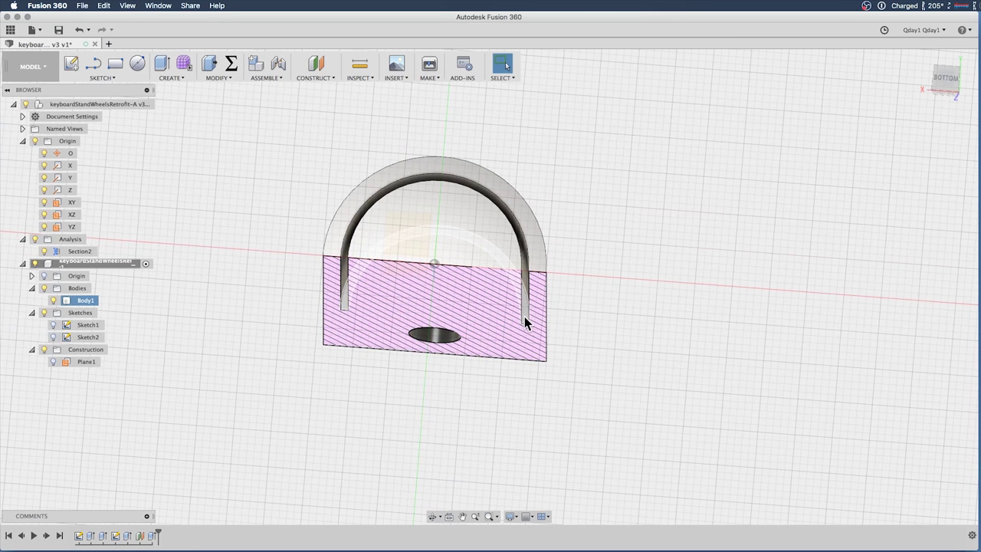
# Step: Start an extrusion of the ring groove's inner end face with a distance of 1.8 mm and a 45 deg taper angle
pyautogui.click(525, 318)
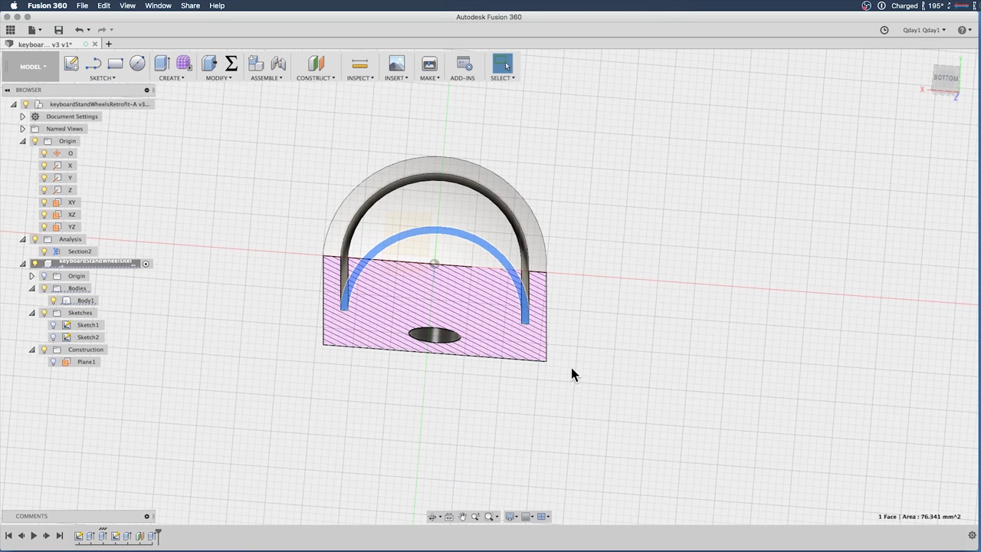
pyautogui.click(161, 66)
pyautogui.click(936, 217)
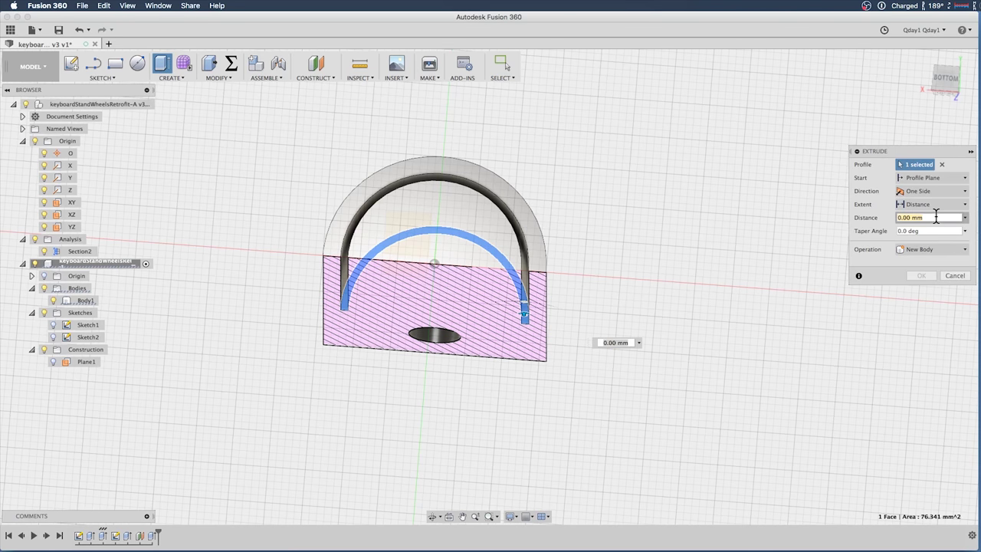
pyautogui.write('1.8')
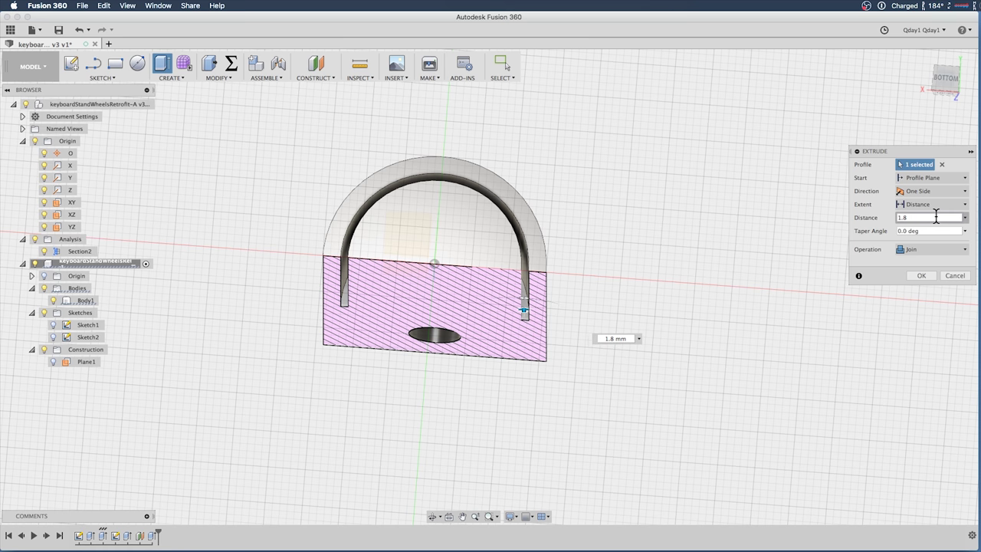
pyautogui.press('Tab')
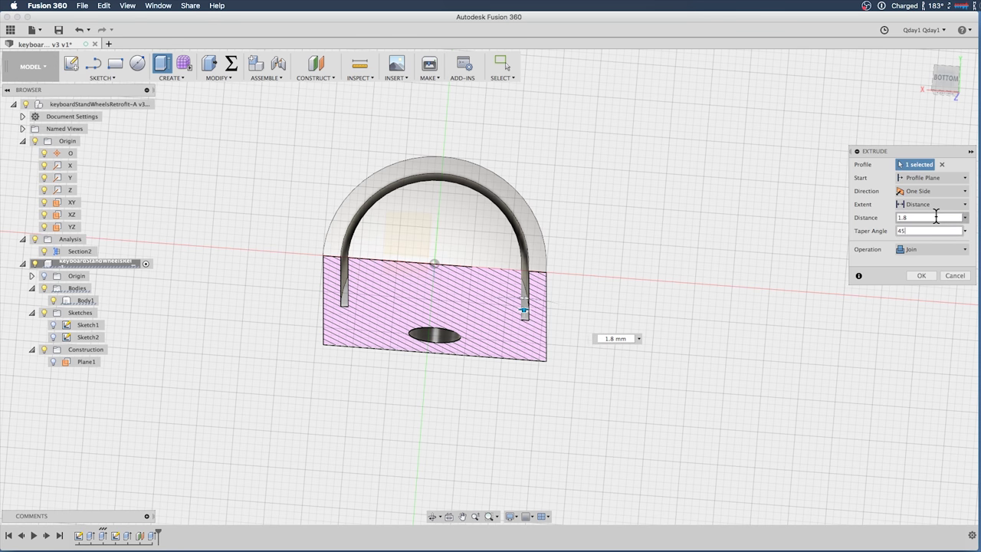
# Step: Try an extrusion distance of 1.85 mm with a taper angle of -45 deg on the groove's end face
pyautogui.click(936, 218)
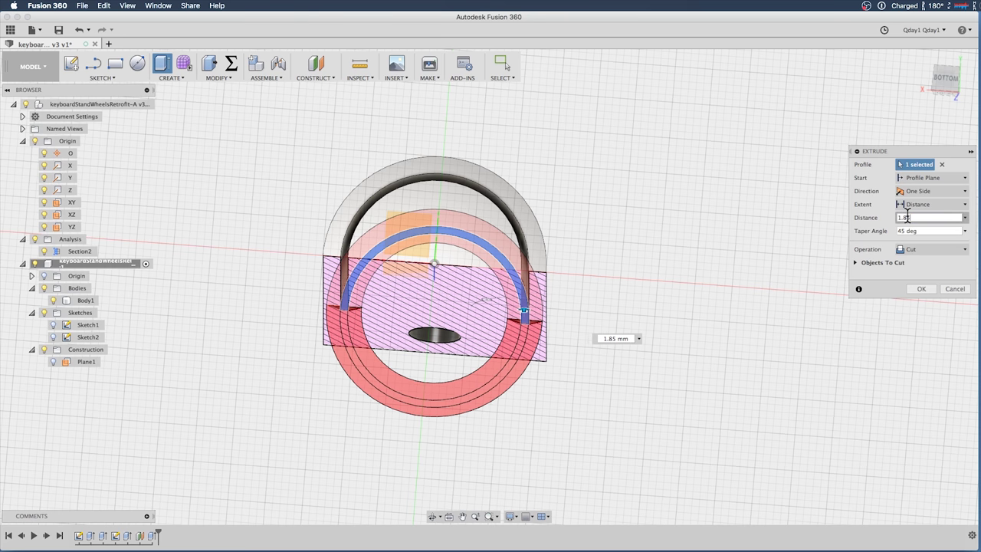
pyautogui.write('5')
pyautogui.keyDown('shift'); pyautogui.moveTo(719, 259); pyautogui.dragTo(868, 328, button='middle'); pyautogui.keyUp('shift')
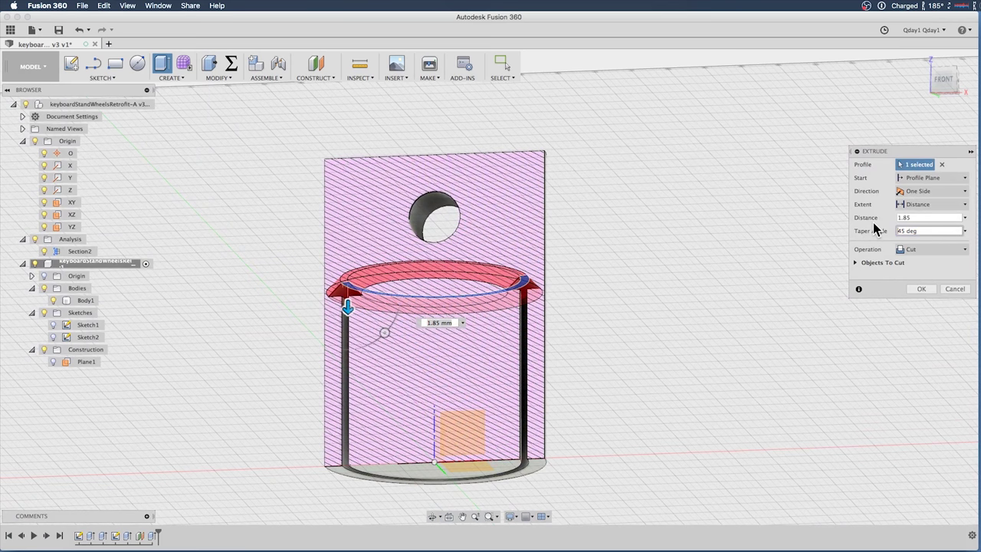
pyautogui.press('Tab')
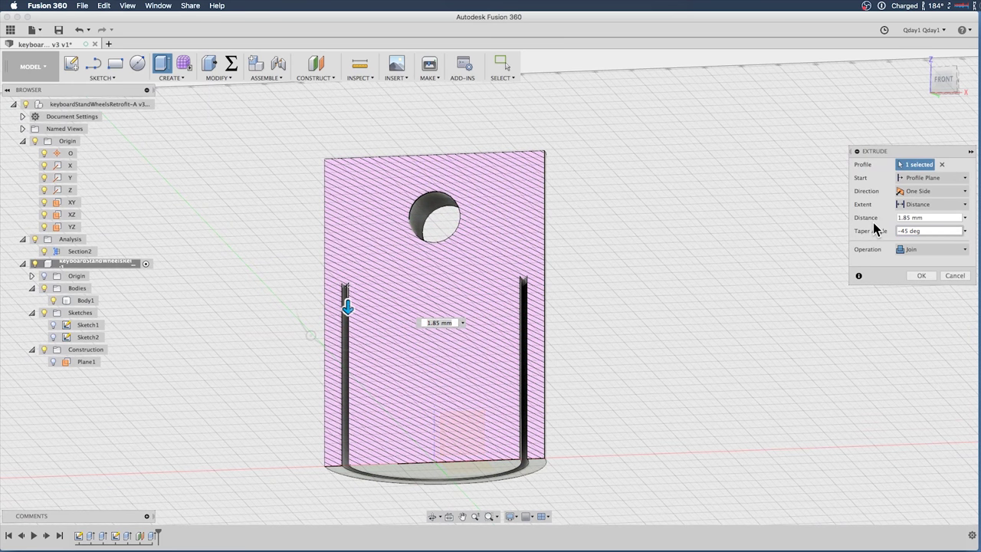
pyautogui.moveTo(677, 244)
pyautogui.keyDown('shift'); pyautogui.mouseDown(button='middle')
pyautogui.moveTo(696, 248)
pyautogui.moveTo(688, 260)
pyautogui.mouseUp(button='middle'); pyautogui.keyUp('shift')
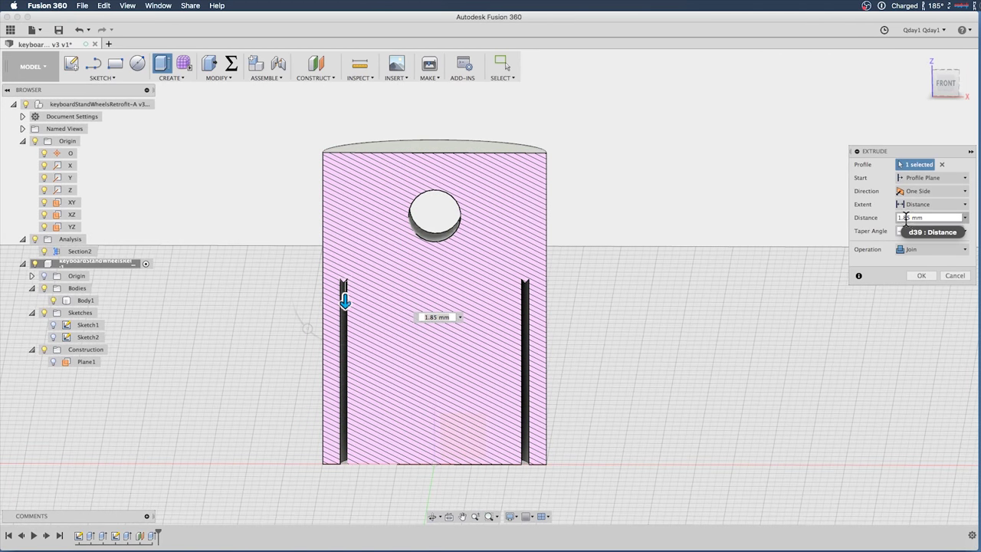
# Step: Set the groove end face extrusion to a 1.5 mm distance and a 45 deg taper angle
pyautogui.click(935, 218)
pyautogui.write('1.5')
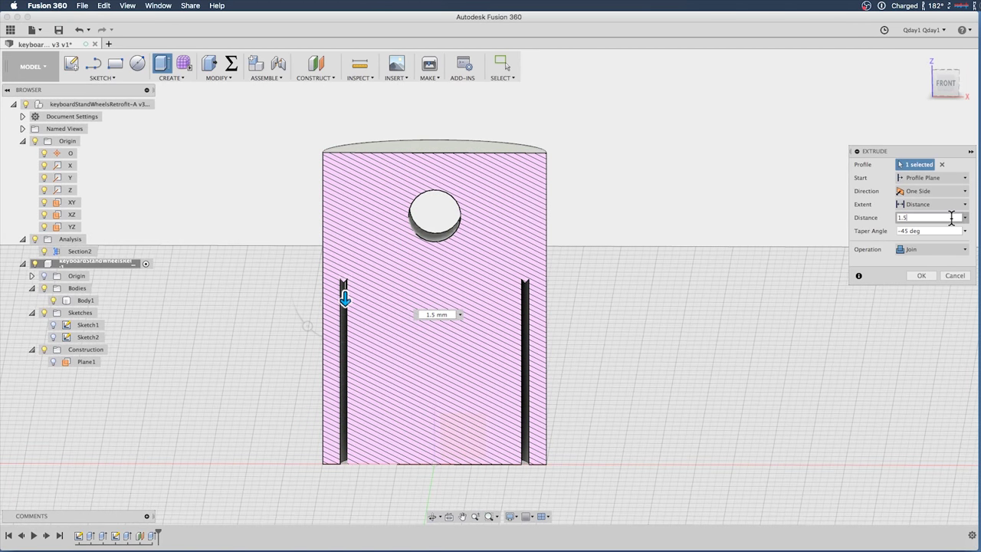
pyautogui.click(943, 231)
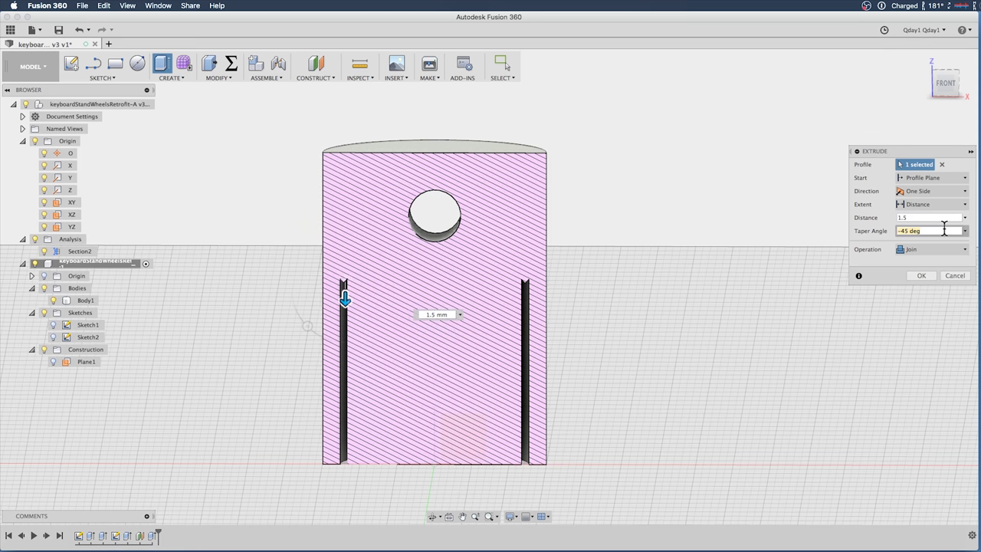
pyautogui.write('45')
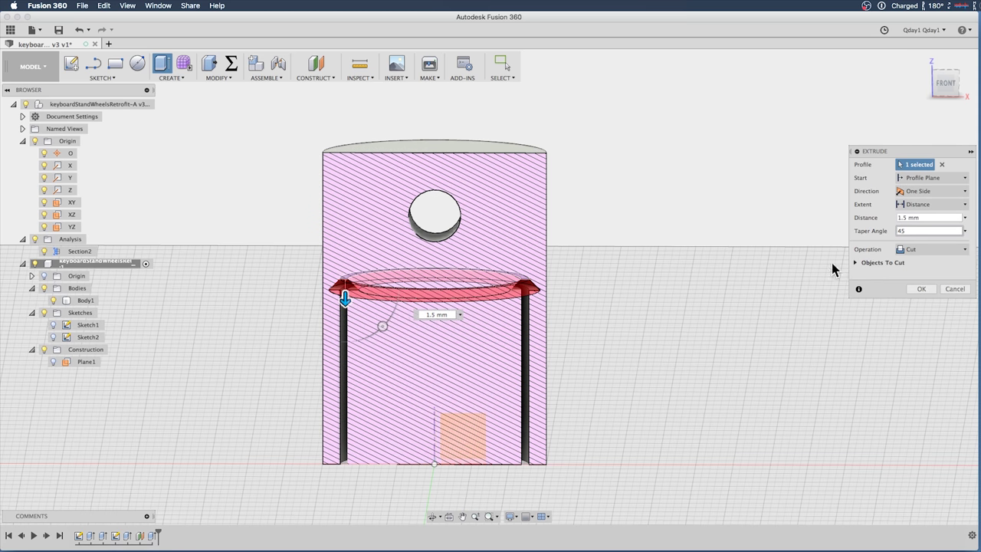
# Step: Try a -2 mm distance with the 45 deg taper on the groove's end face, and cancel the extrusion
pyautogui.moveTo(663, 304)
pyautogui.keyDown('shift'); pyautogui.mouseDown(button='middle')
pyautogui.moveTo(671, 274)
pyautogui.moveTo(708, 249)
pyautogui.moveTo(708, 232)
pyautogui.moveTo(677, 244)
pyautogui.moveTo(644, 329)
pyautogui.moveTo(639, 317)
pyautogui.moveTo(656, 291)
pyautogui.mouseUp(button='middle'); pyautogui.keyUp('shift')
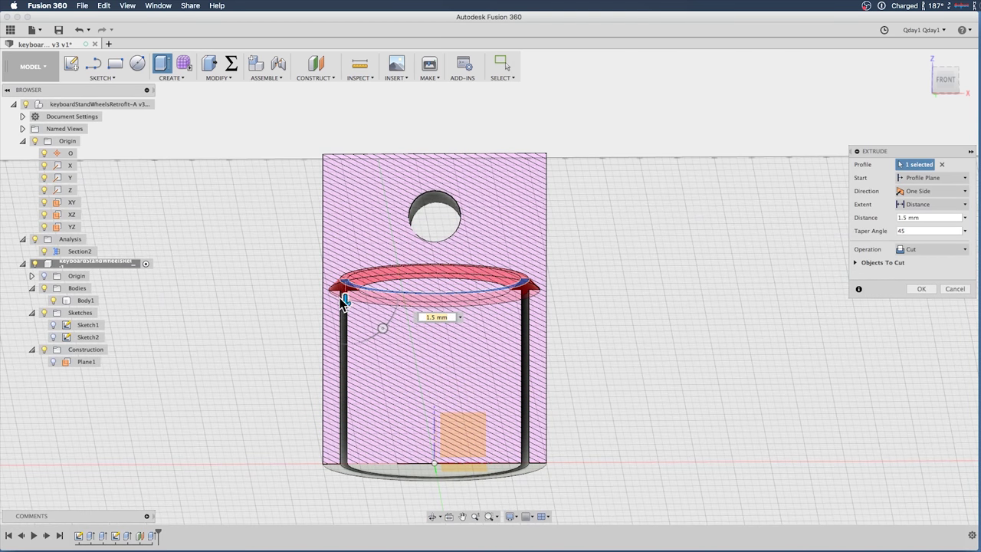
pyautogui.moveTo(344, 299); pyautogui.dragTo(345, 276)
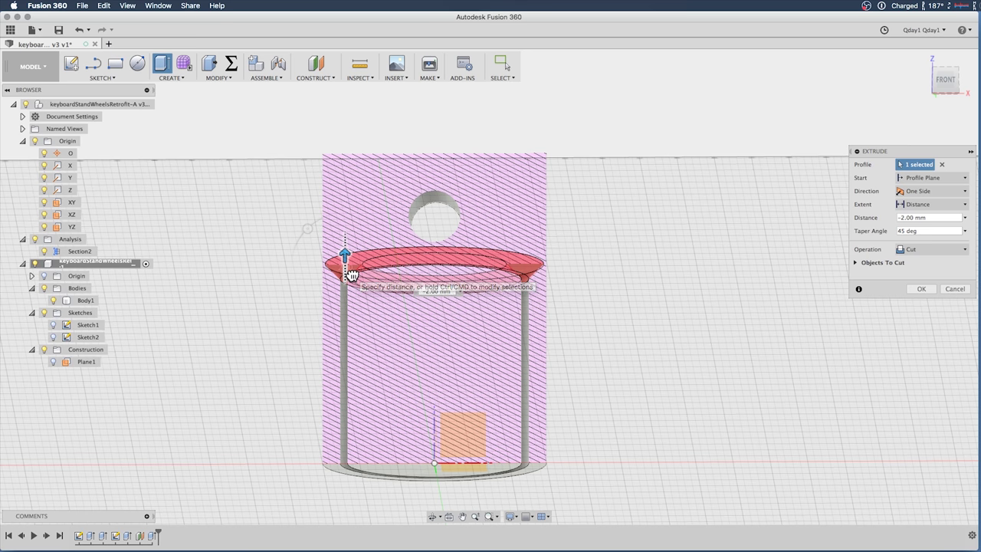
pyautogui.keyDown('shift'); pyautogui.moveTo(523, 285); pyautogui.dragTo(559, 297, button='middle'); pyautogui.keyUp('shift')
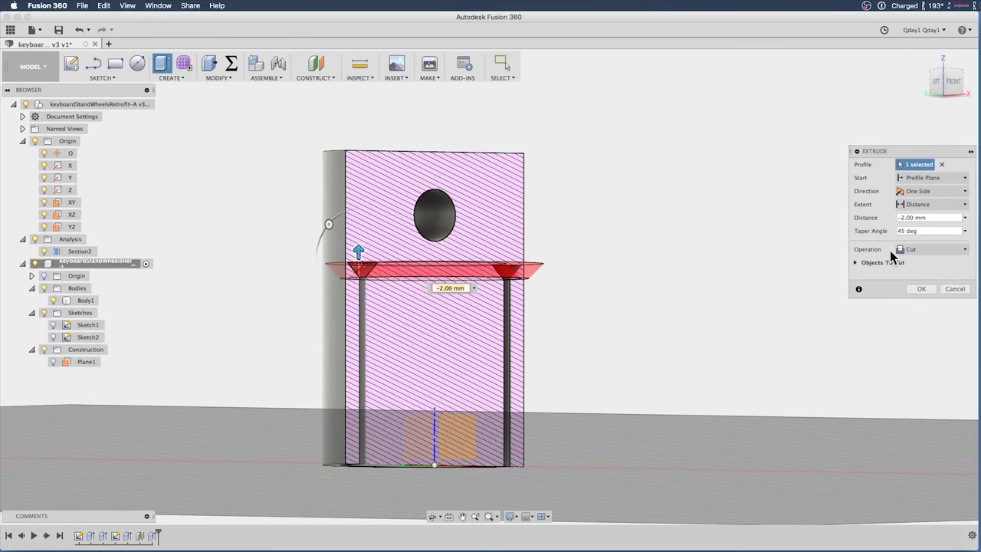
pyautogui.click(930, 248)
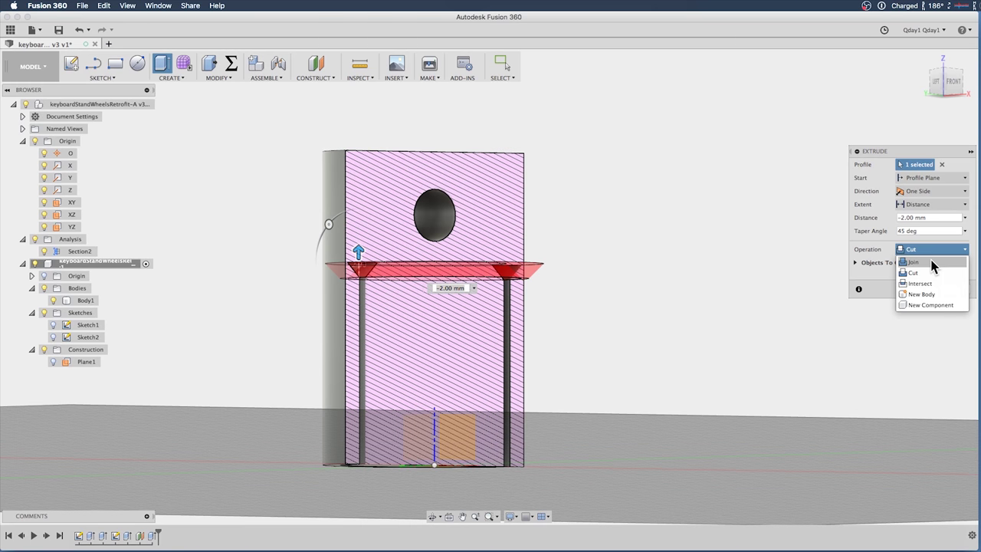
pyautogui.click(871, 282)
pyautogui.keyDown('shift'); pyautogui.moveTo(630, 302); pyautogui.dragTo(607, 265, button='middle'); pyautogui.keyUp('shift')
pyautogui.click(954, 288)
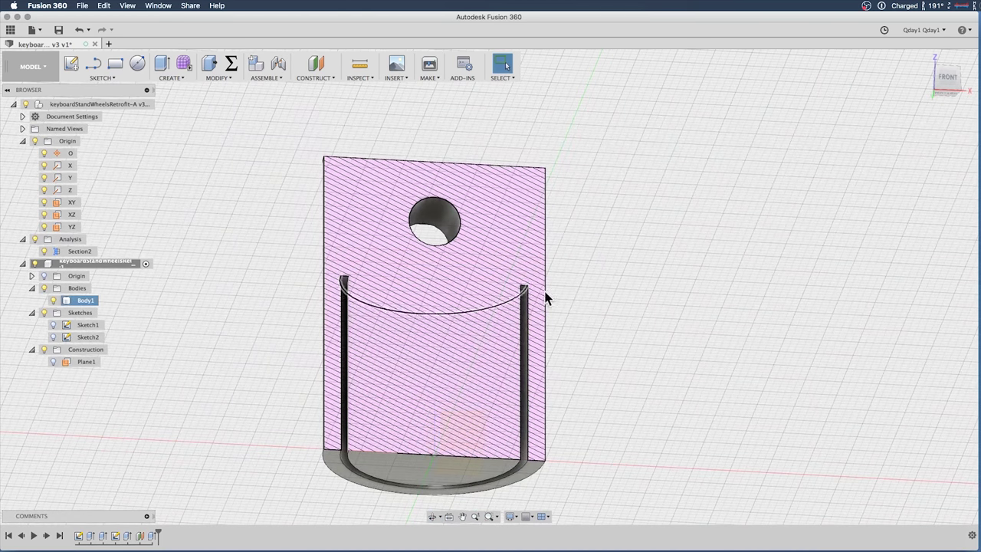
# Step: Start a new cut extrusion of the ring groove's inner end face with a 1 mm distance and a 45 deg taper angle
pyautogui.moveTo(546, 298)
pyautogui.keyDown('shift'); pyautogui.mouseDown(button='middle')
pyautogui.moveTo(552, 276)
pyautogui.moveTo(533, 286)
pyautogui.mouseUp(button='middle'); pyautogui.keyUp('shift')
pyautogui.keyDown('shift'); pyautogui.moveTo(513, 264); pyautogui.dragTo(595, 271, button='middle'); pyautogui.keyUp('shift')
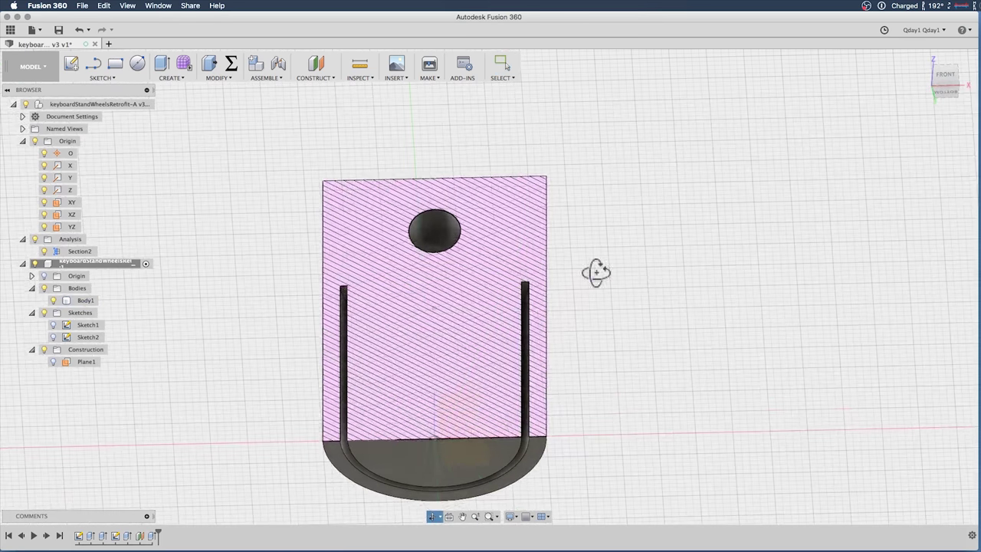
pyautogui.scroll(5, 524, 291)
pyautogui.click(524, 289)
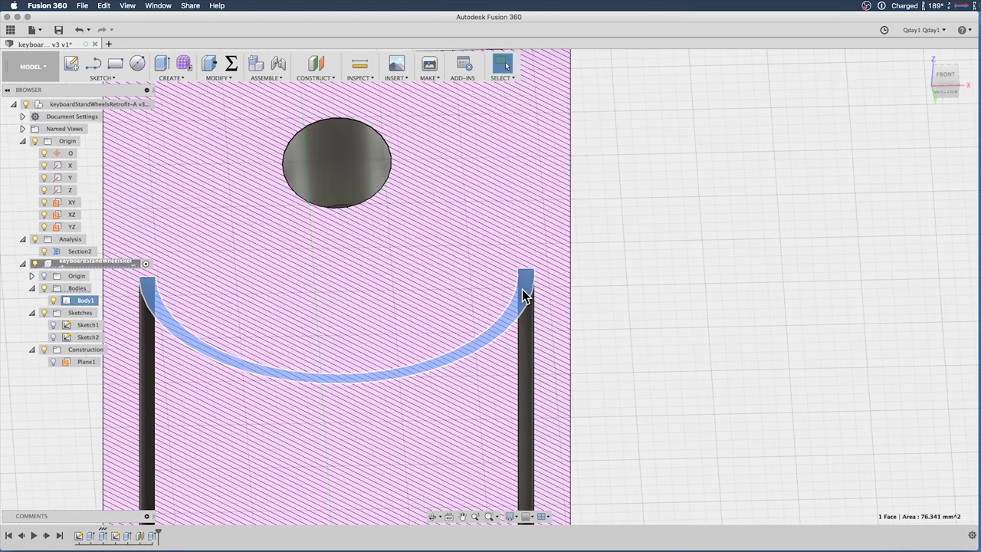
pyautogui.keyDown('shift'); pyautogui.moveTo(527, 286); pyautogui.dragTo(530, 292, button='middle'); pyautogui.keyUp('shift')
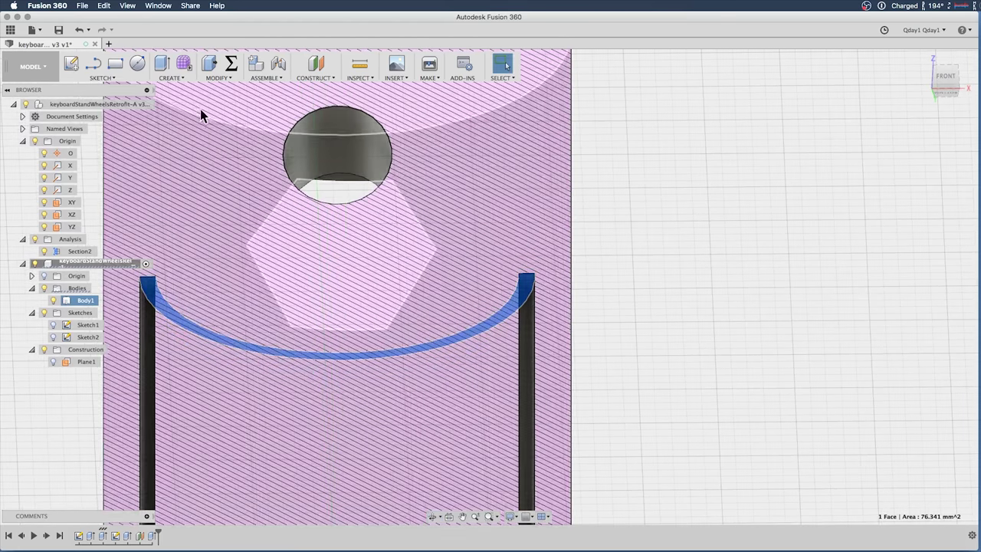
pyautogui.click(162, 63)
pyautogui.click(947, 217)
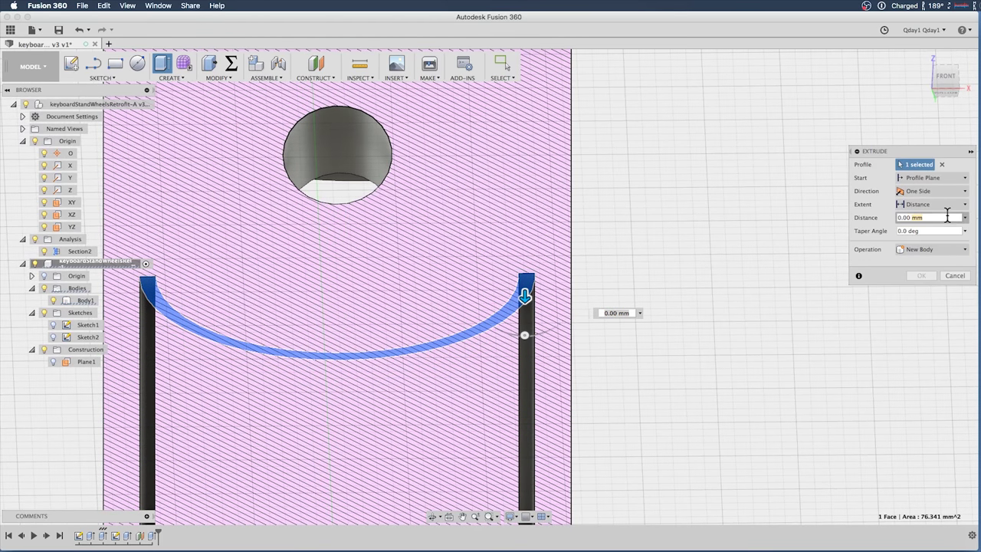
pyautogui.write('1')
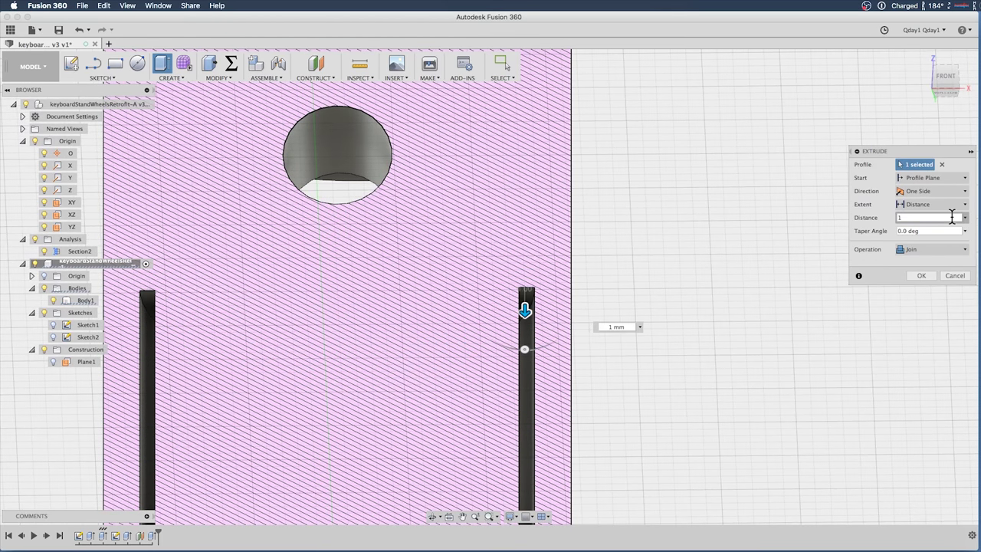
pyautogui.press('Tab')
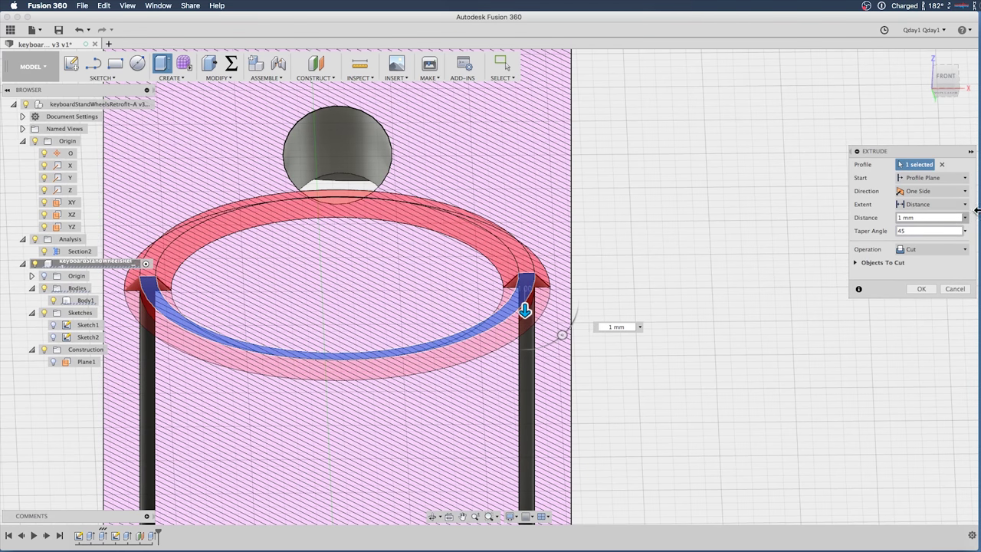
pyautogui.keyDown('shift'); pyautogui.moveTo(671, 304); pyautogui.dragTo(919, 86, button='middle'); pyautogui.keyUp('shift')
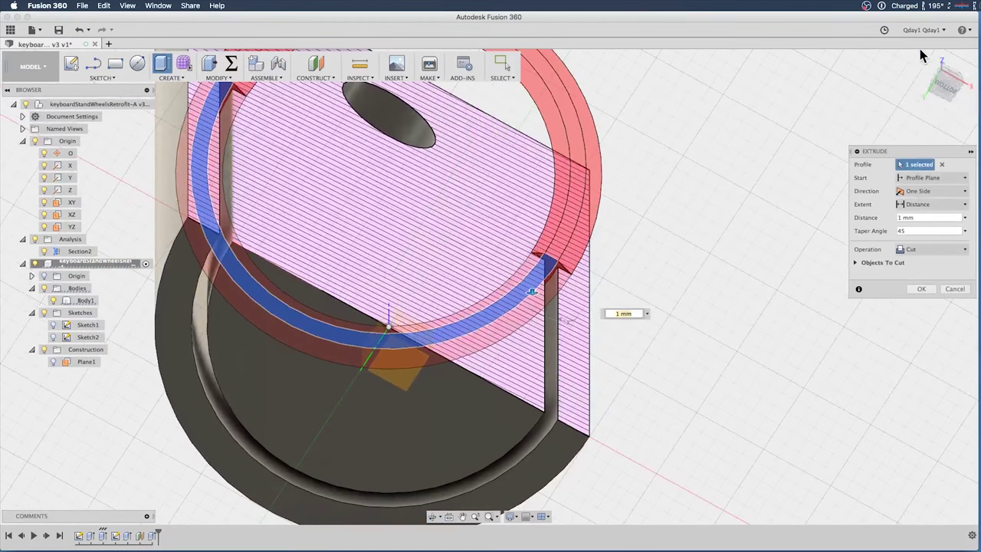
pyautogui.click(923, 55)
pyautogui.keyDown('shift'); pyautogui.moveTo(696, 302); pyautogui.dragTo(748, 264, button='middle'); pyautogui.keyUp('shift')
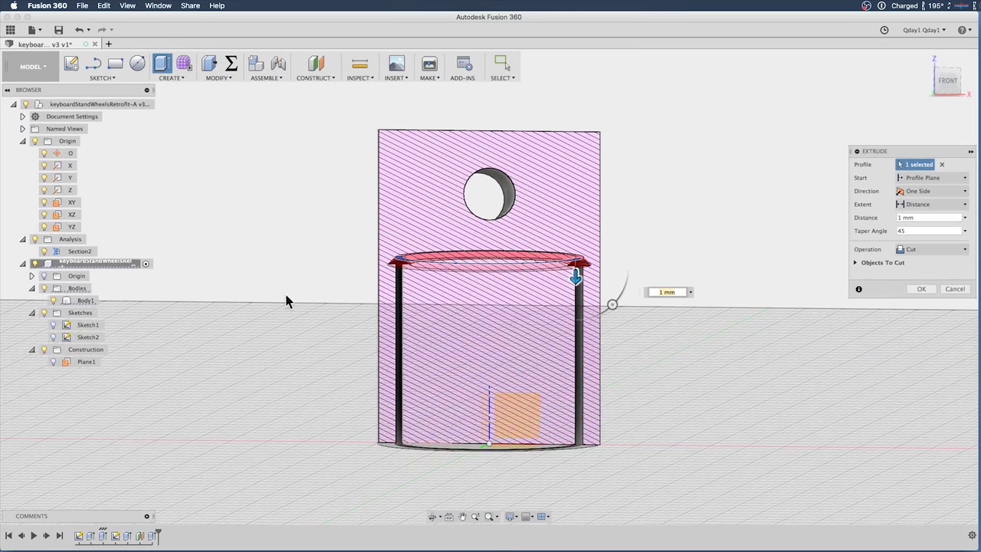
pyautogui.keyDown('shift'); pyautogui.moveTo(759, 325); pyautogui.dragTo(759, 317, button='middle'); pyautogui.keyUp('shift')
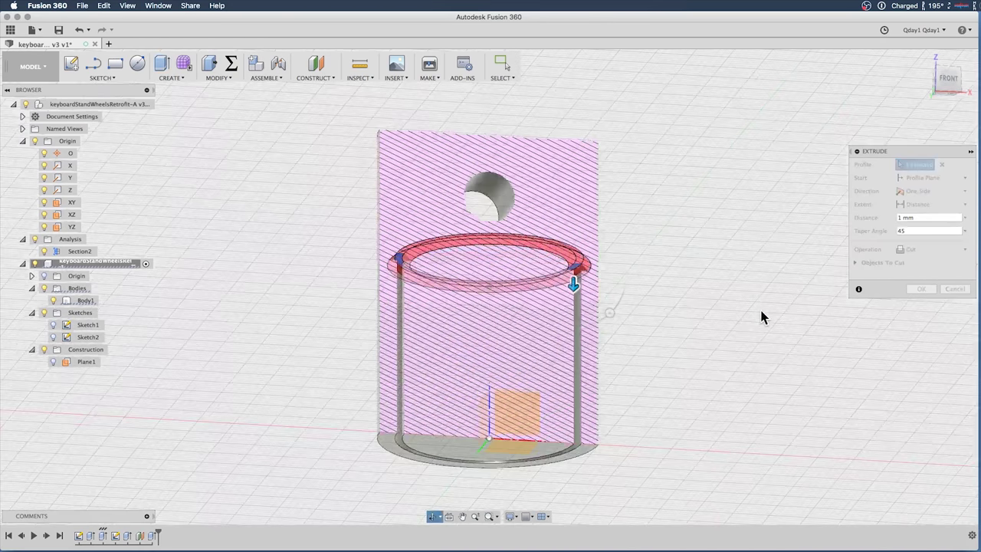
# Step: Set the groove end face cut to a -1 mm distance and a -45 deg taper angle
pyautogui.click(918, 231)
pyautogui.click(929, 216)
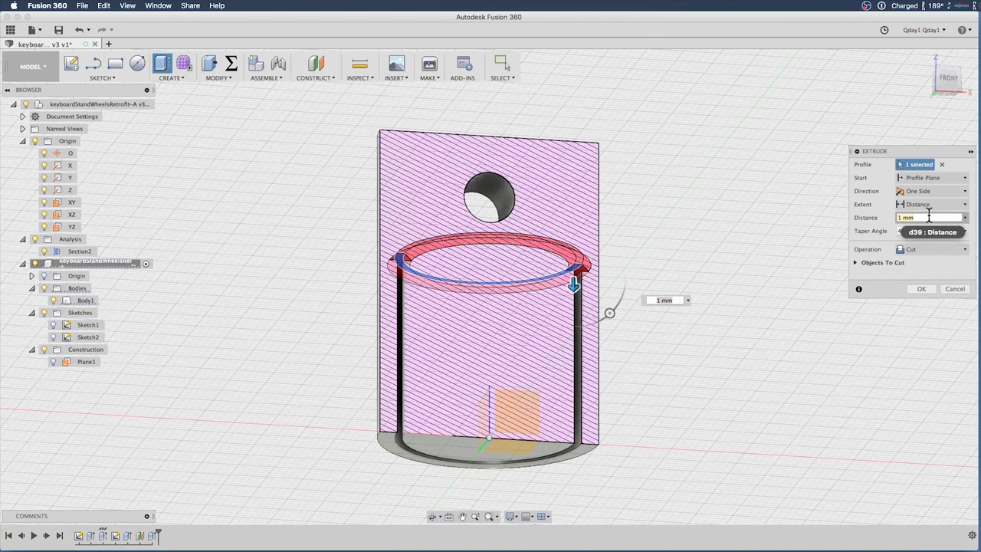
pyautogui.write('-')
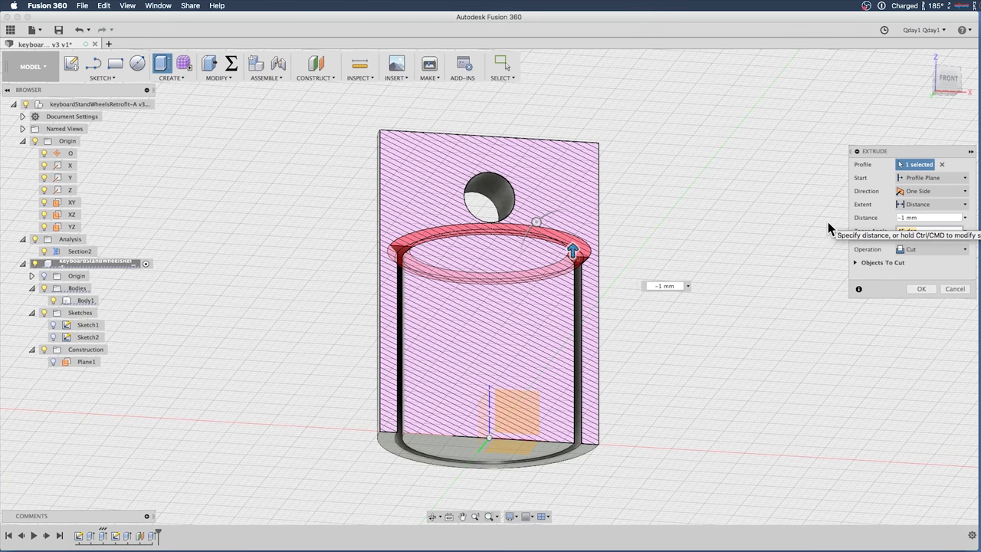
pyautogui.write('45')
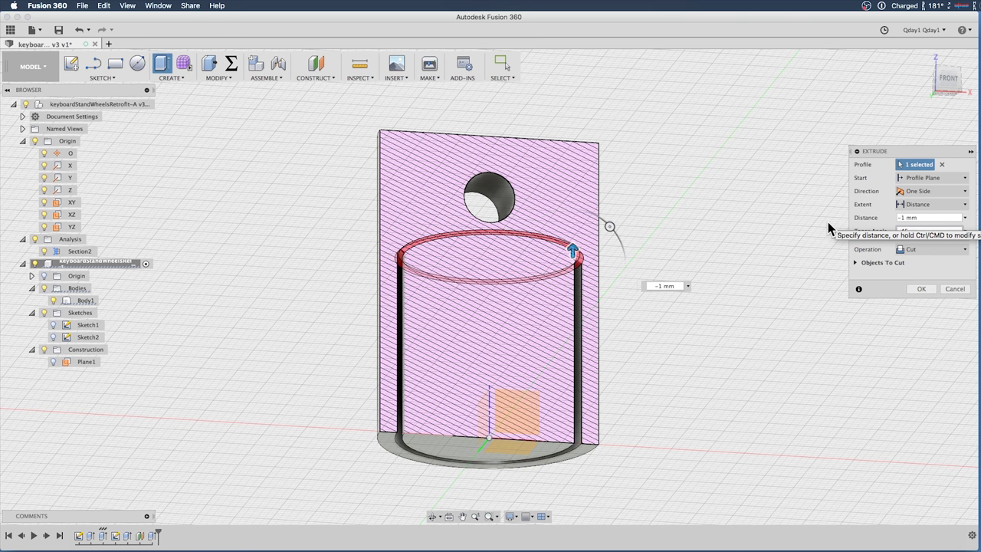
pyautogui.moveTo(620, 321)
pyautogui.keyDown('shift'); pyautogui.mouseDown(button='middle')
pyautogui.moveTo(624, 302)
pyautogui.moveTo(579, 299)
pyautogui.moveTo(567, 276)
pyautogui.moveTo(609, 322)
pyautogui.mouseUp(button='middle'); pyautogui.keyUp('shift')
pyautogui.scroll(6, 576, 280)
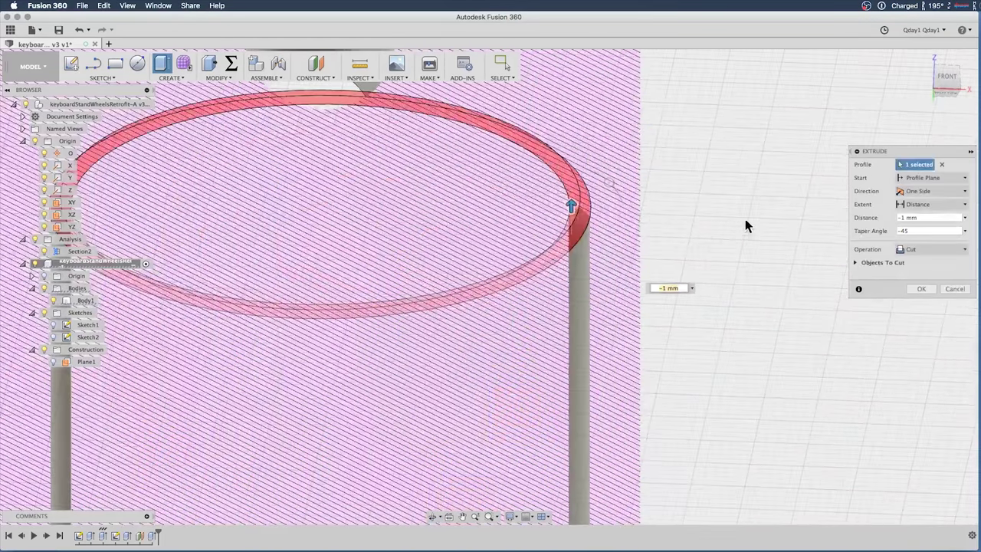
# Step: Set the cut distance to -1.5 mm and complete the tapered extrusion at the groove's end
pyautogui.keyDown('shift'); pyautogui.moveTo(744, 193); pyautogui.dragTo(738, 276, button='middle'); pyautogui.keyUp('shift')
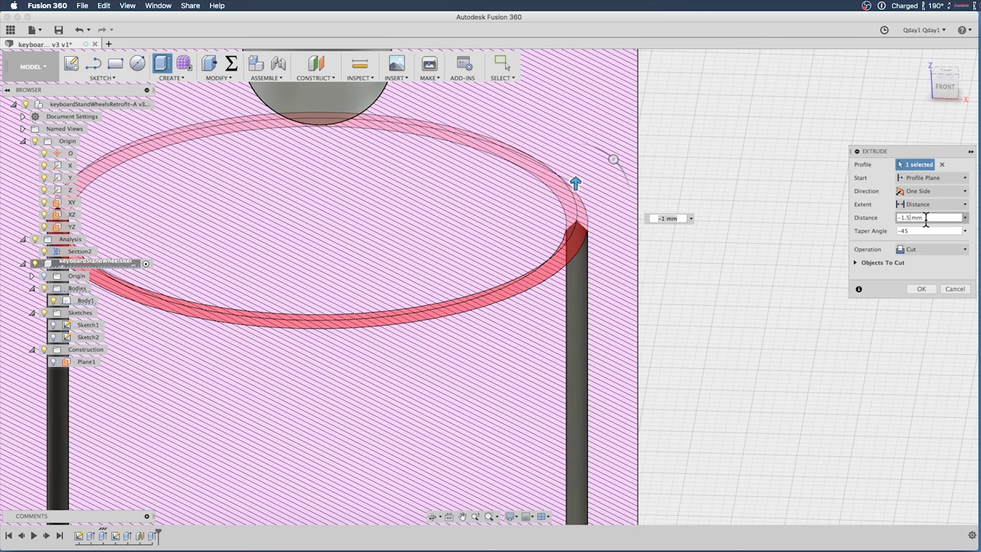
pyautogui.press('Return')
pyautogui.moveTo(706, 308)
pyautogui.keyDown('shift'); pyautogui.mouseDown(button='middle')
pyautogui.moveTo(711, 286)
pyautogui.moveTo(698, 294)
pyautogui.mouseUp(button='middle'); pyautogui.keyUp('shift')
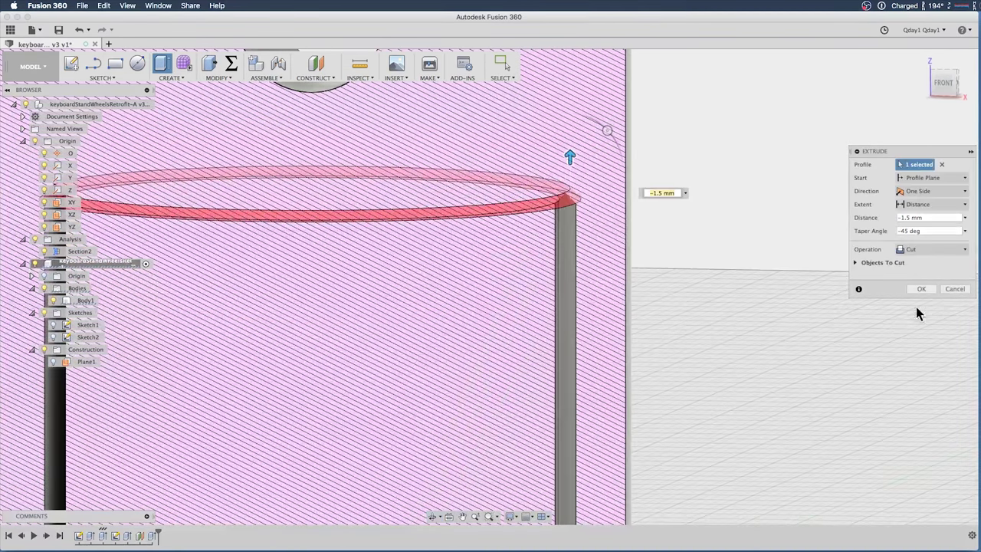
pyautogui.click(921, 288)
pyautogui.keyDown('shift'); pyautogui.moveTo(774, 301); pyautogui.dragTo(684, 299, button='middle'); pyautogui.keyUp('shift')
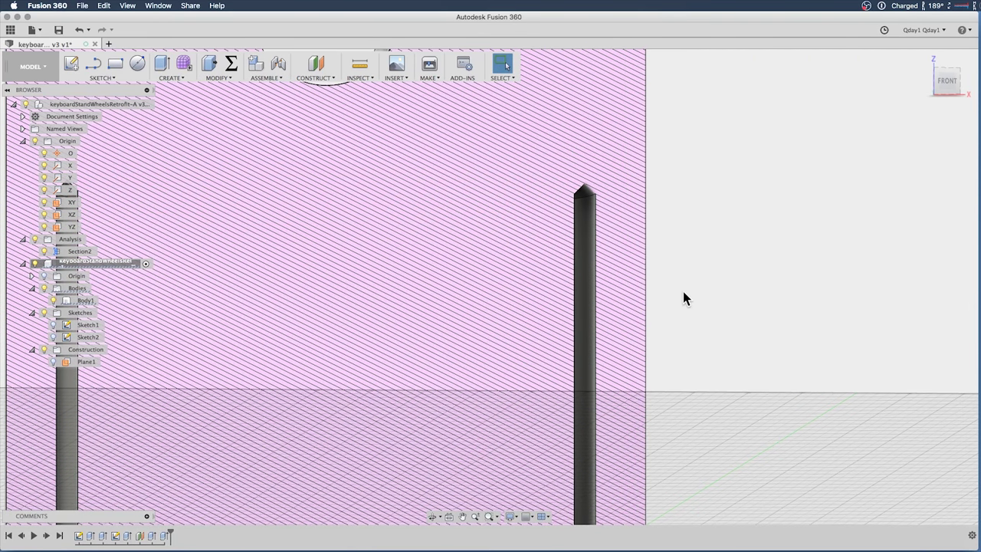
# Step: Turn off the Section2 analysis to show the whole cylinder
pyautogui.scroll(-6, 663, 293)
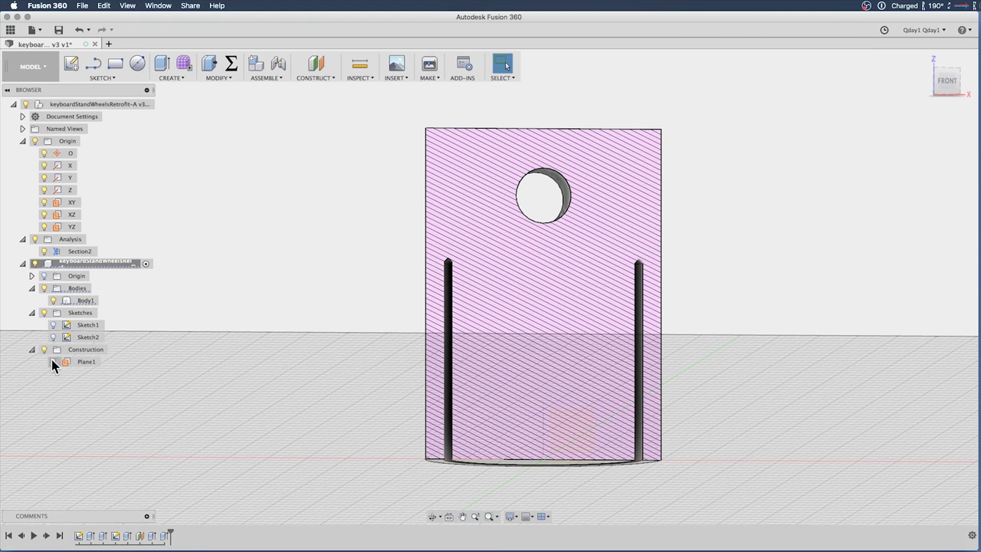
pyautogui.click(43, 250)
pyautogui.click(44, 250)
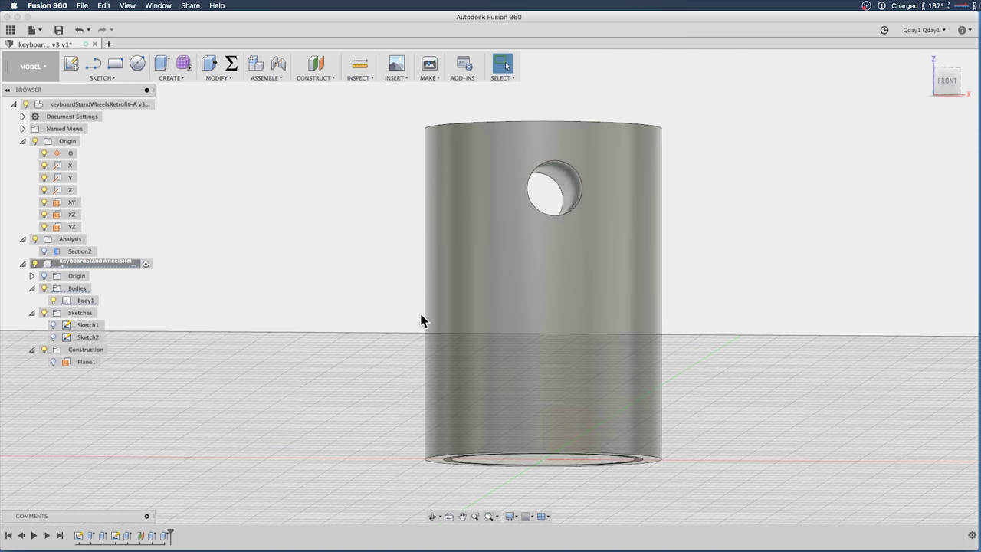
# Step: Start a 2 mm equal-distance chamfer on the inner and outer edges of the ring groove's opening on the cylinder's bottom face
pyautogui.keyDown('shift'); pyautogui.moveTo(718, 306); pyautogui.dragTo(775, 229, button='middle'); pyautogui.keyUp('shift')
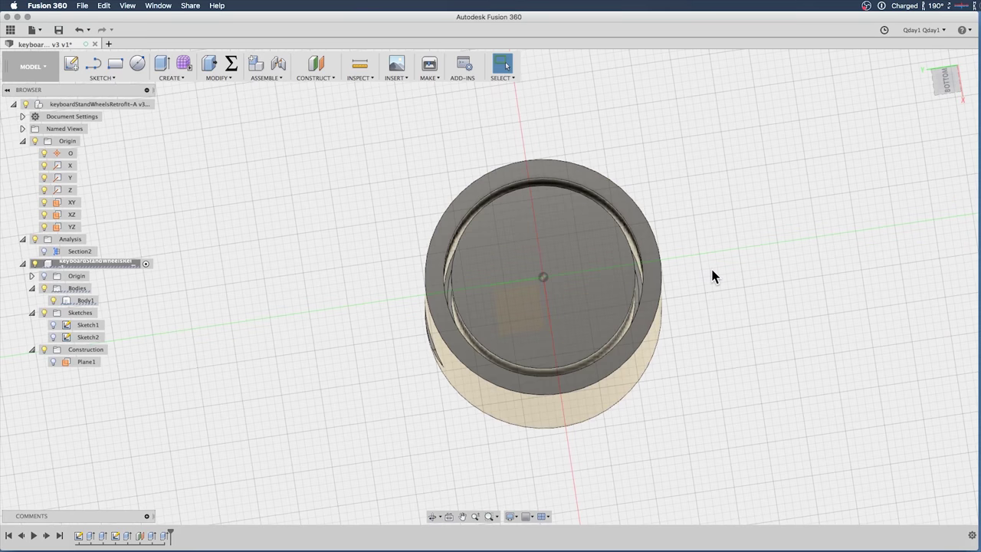
pyautogui.scroll(5, 711, 273)
pyautogui.keyDown('shift'); pyautogui.moveTo(588, 280); pyautogui.dragTo(683, 289, button='middle'); pyautogui.keyUp('shift')
pyautogui.click(550, 289)
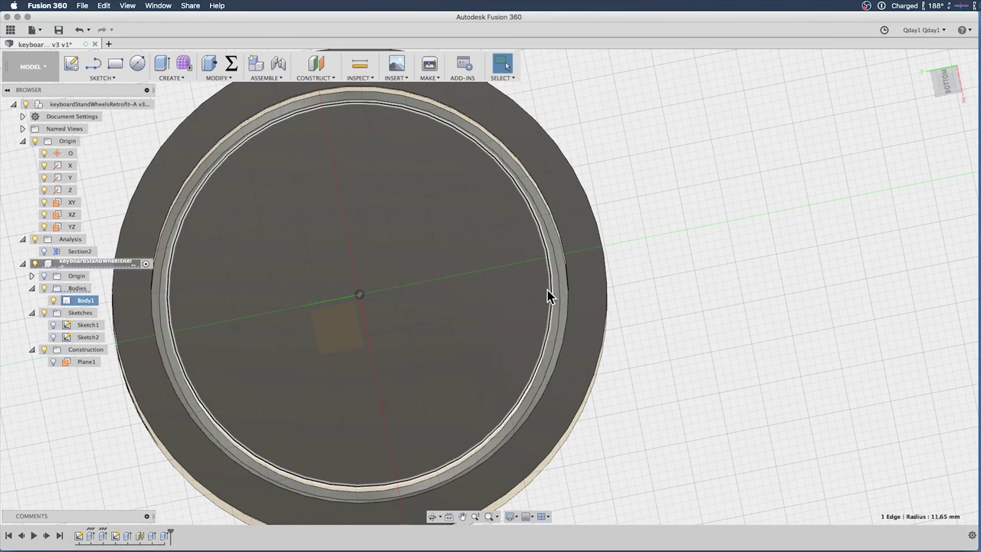
pyautogui.keyDown('shift'); pyautogui.click(567, 297); pyautogui.keyUp('shift')
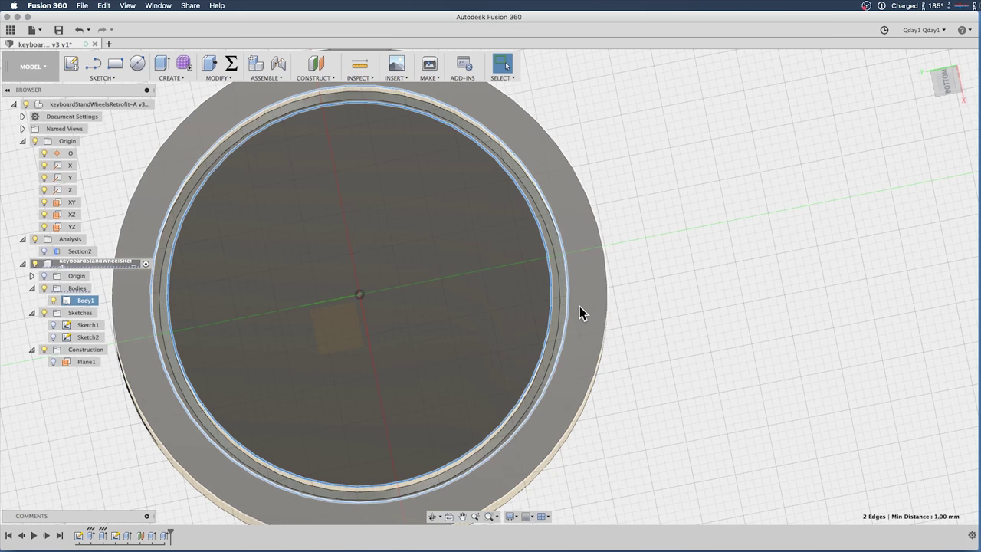
pyautogui.click(180, 78)
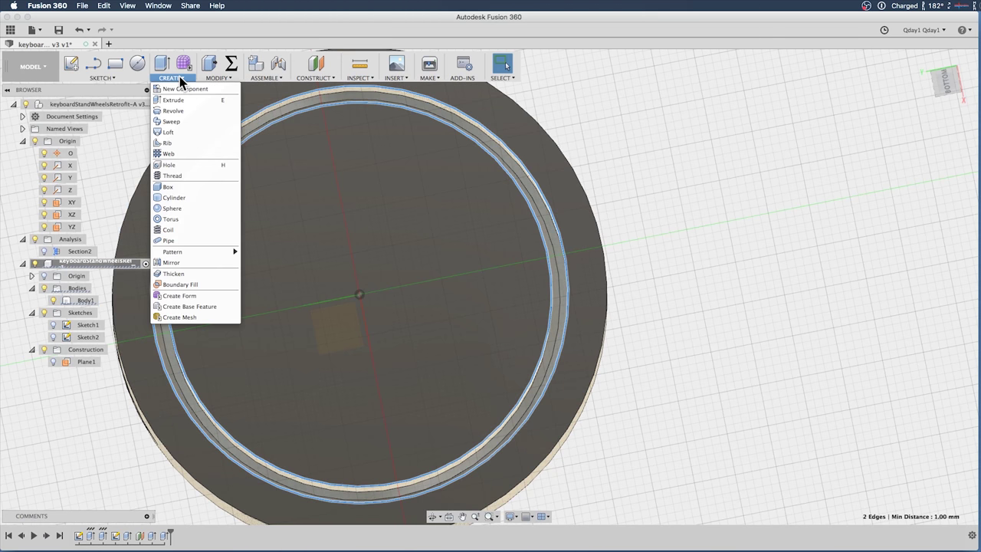
pyautogui.click(217, 78)
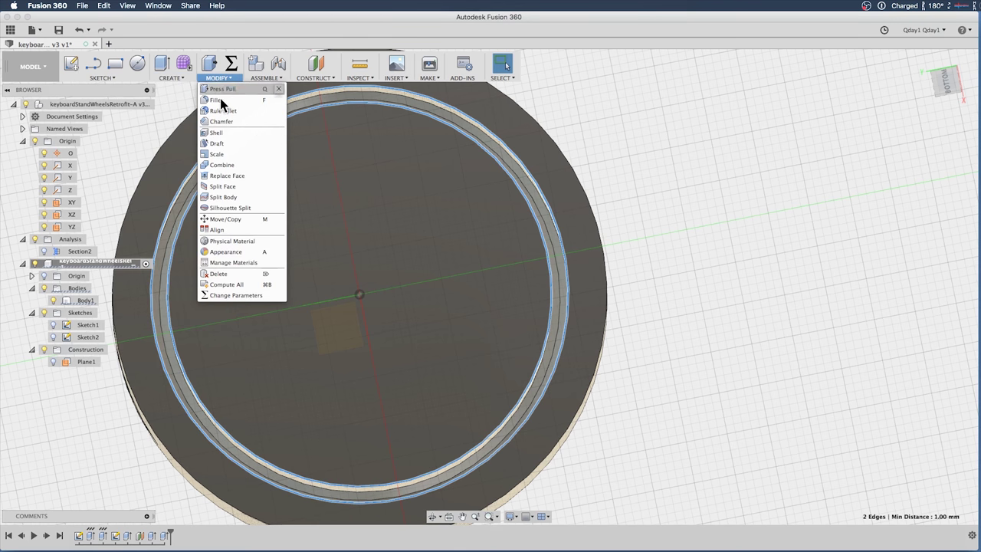
pyautogui.click(278, 122)
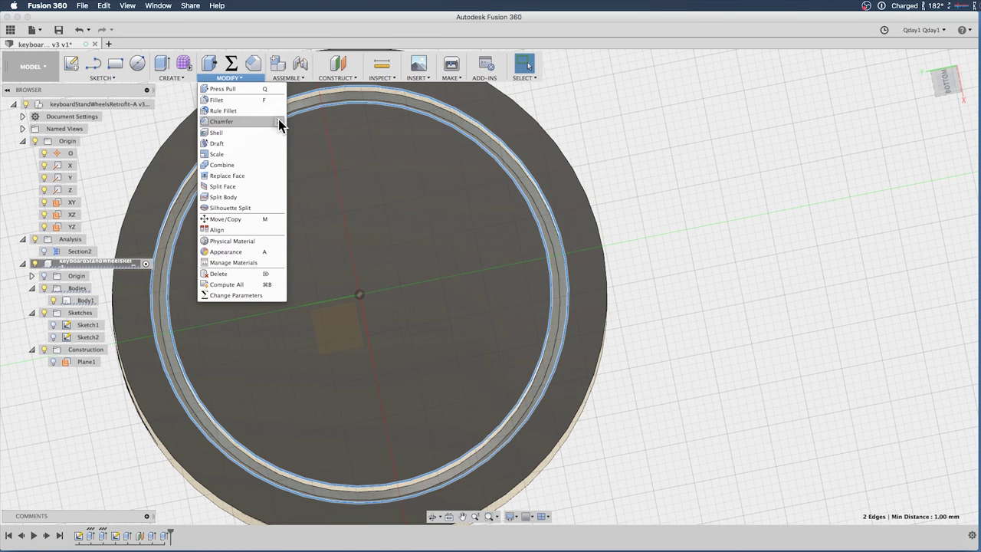
pyautogui.click(257, 67)
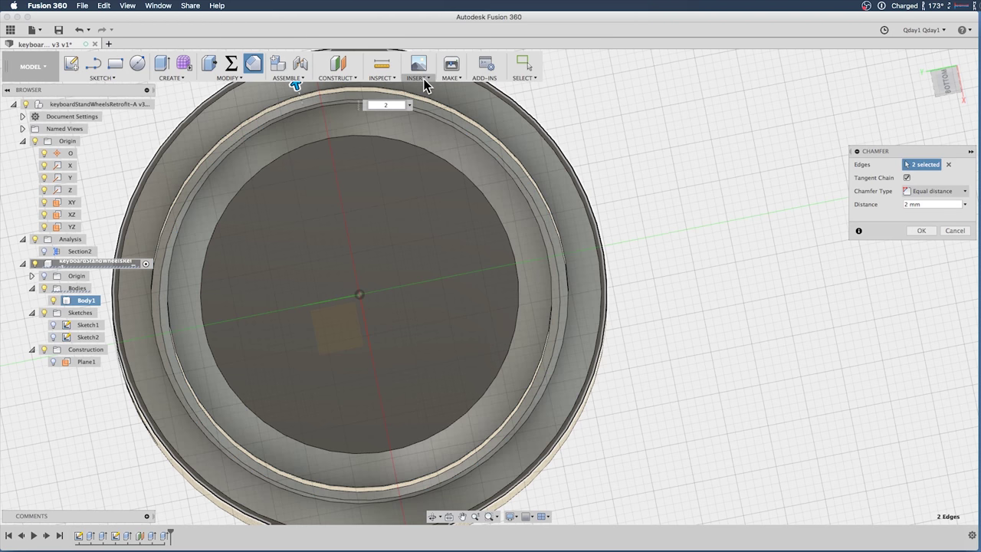
# Step: Set the chamfer distance to 1.5 mm and apply it to the two groove opening edges
pyautogui.keyDown('shift'); pyautogui.scroll(-3, 689, 251); pyautogui.keyUp('shift')
pyautogui.keyDown('shift'); pyautogui.scroll(10, 688, 243); pyautogui.keyUp('shift')
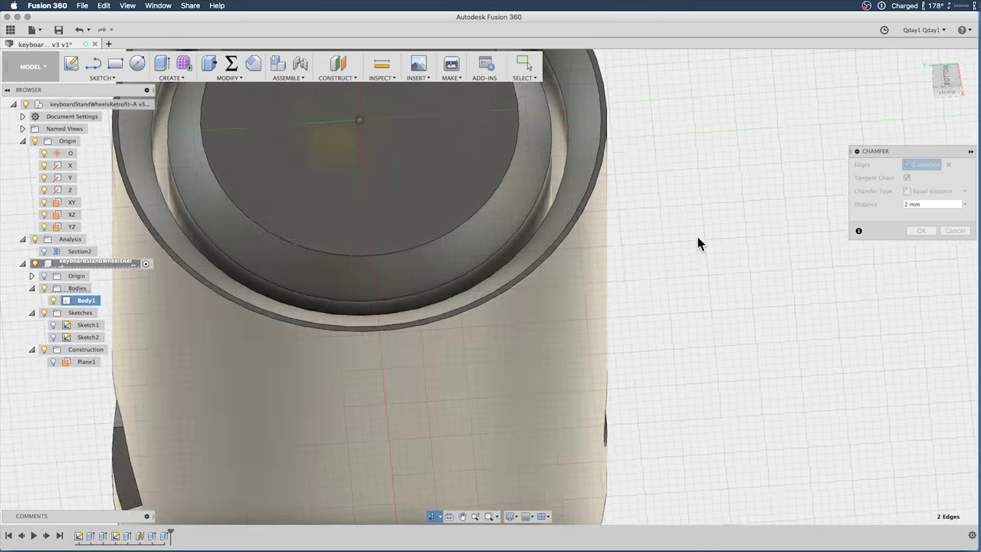
pyautogui.keyDown('shift'); pyautogui.scroll(10, 711, 289); pyautogui.keyUp('shift')
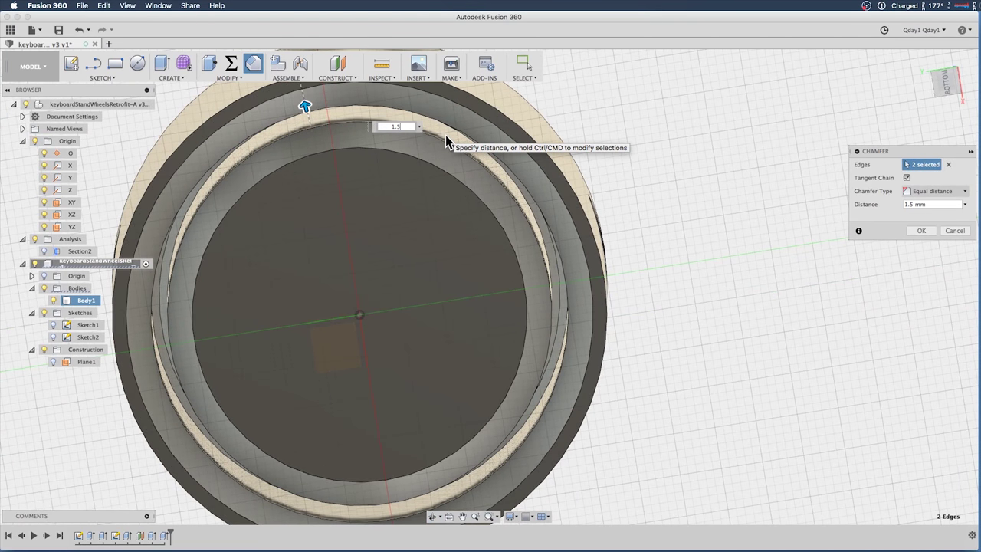
pyautogui.press('Return')
# Step: Turn on the Section2 analysis to inspect the chamfered groove in cross-section, and turn it off again
pyautogui.moveTo(685, 163)
pyautogui.keyDown('shift'); pyautogui.mouseDown(button='middle')
pyautogui.moveTo(705, 226)
pyautogui.moveTo(732, 188)
pyautogui.moveTo(724, 222)
pyautogui.mouseUp(button='middle'); pyautogui.keyUp('shift')
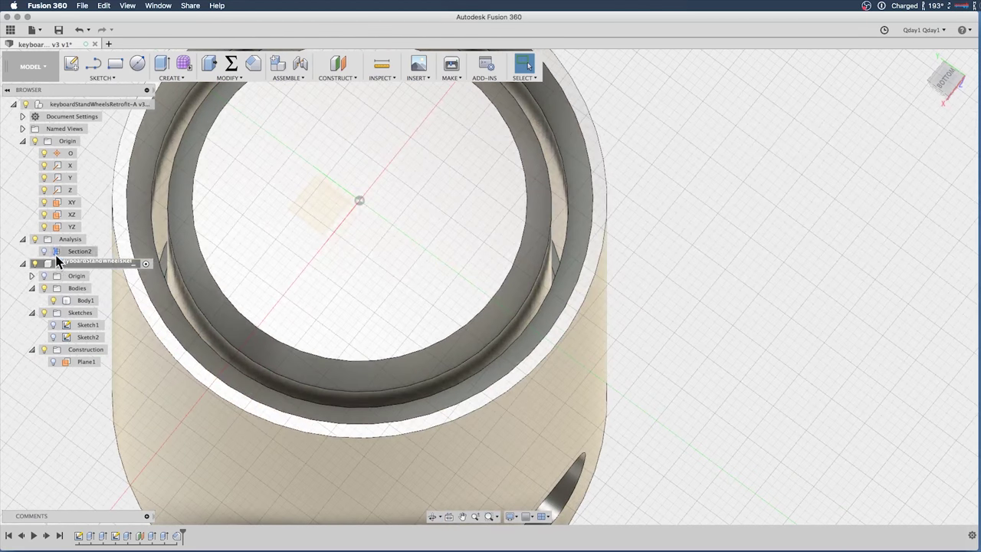
pyautogui.keyDown('shift'); pyautogui.moveTo(475, 253); pyautogui.dragTo(355, 271, button='middle'); pyautogui.keyUp('shift')
pyautogui.moveTo(641, 258)
pyautogui.keyDown('shift'); pyautogui.mouseDown(button='middle')
pyautogui.moveTo(609, 248)
pyautogui.moveTo(725, 267)
pyautogui.moveTo(830, 409)
pyautogui.moveTo(821, 296)
pyautogui.moveTo(793, 225)
pyautogui.moveTo(784, 289)
pyautogui.moveTo(784, 220)
pyautogui.moveTo(276, 144)
pyautogui.mouseUp(button='middle'); pyautogui.keyUp('shift')
pyautogui.moveTo(861, 222)
pyautogui.keyDown('shift'); pyautogui.mouseDown(button='middle')
pyautogui.moveTo(841, 261)
pyautogui.moveTo(820, 264)
pyautogui.mouseUp(button='middle'); pyautogui.keyUp('shift')
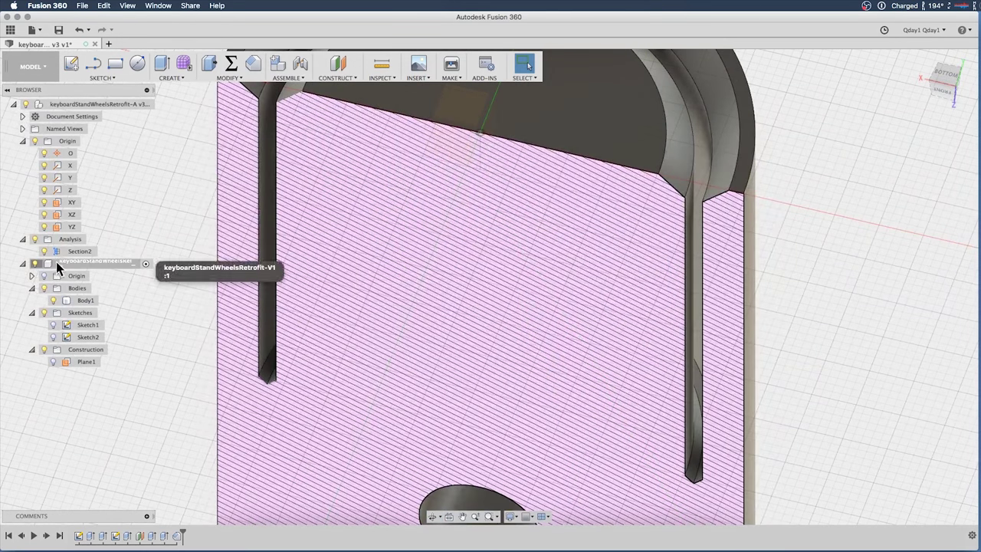
pyautogui.click(44, 251)
pyautogui.scroll(3, 752, 245)
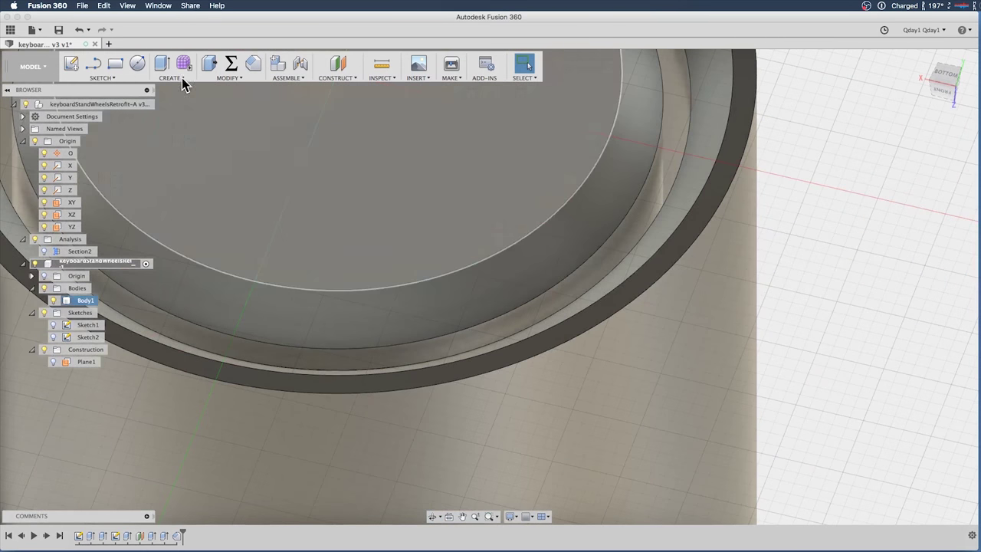
# Step: Fillet the cylinder's top and bottom outer edges with a constant radius of AdapterThickness/2
pyautogui.click(233, 79)
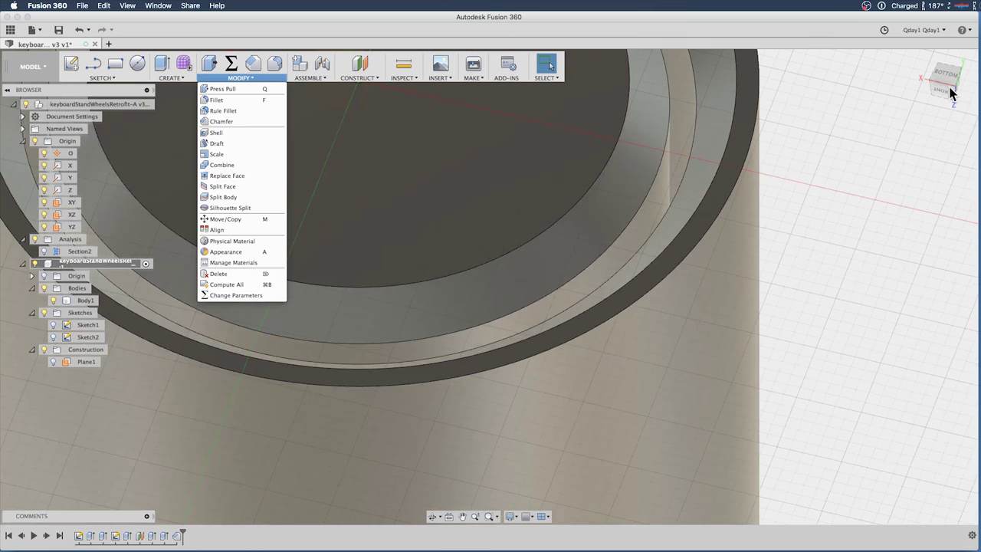
pyautogui.click(949, 90)
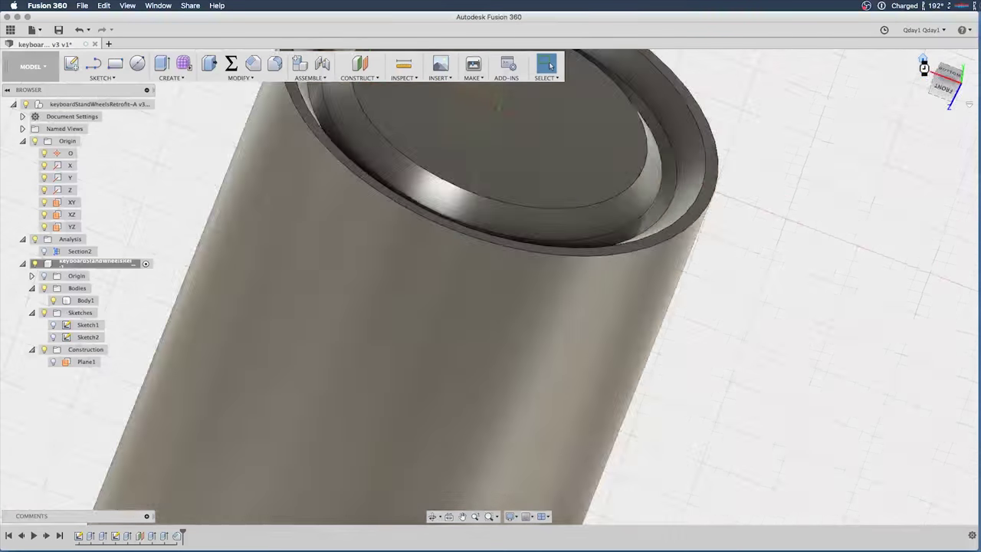
pyautogui.click(540, 220)
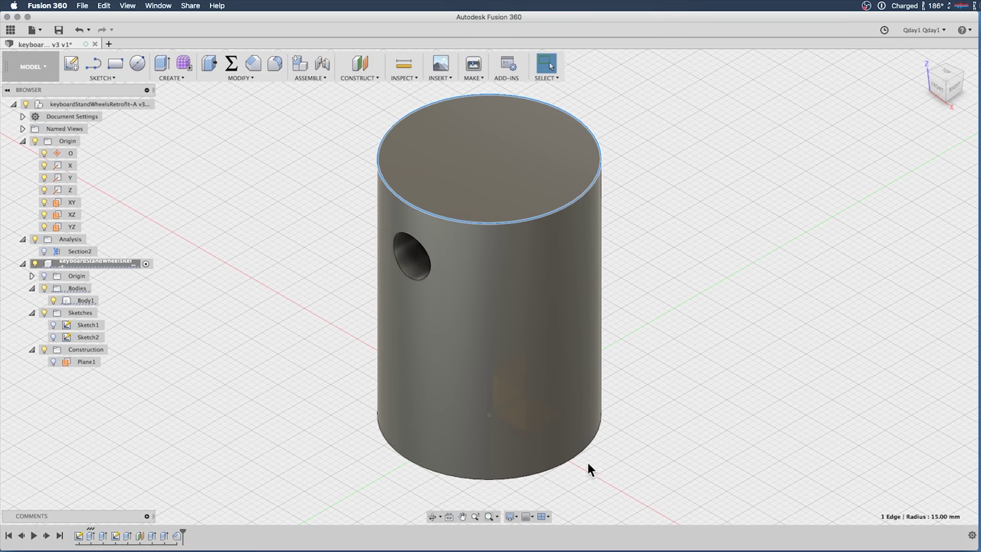
pyautogui.keyDown('shift'); pyautogui.click(577, 458); pyautogui.keyUp('shift')
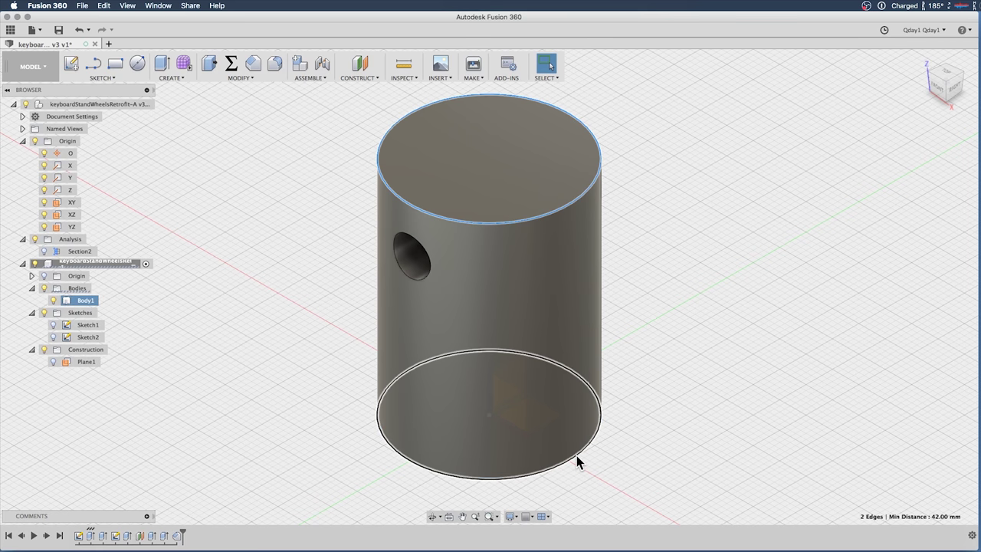
pyautogui.click(273, 62)
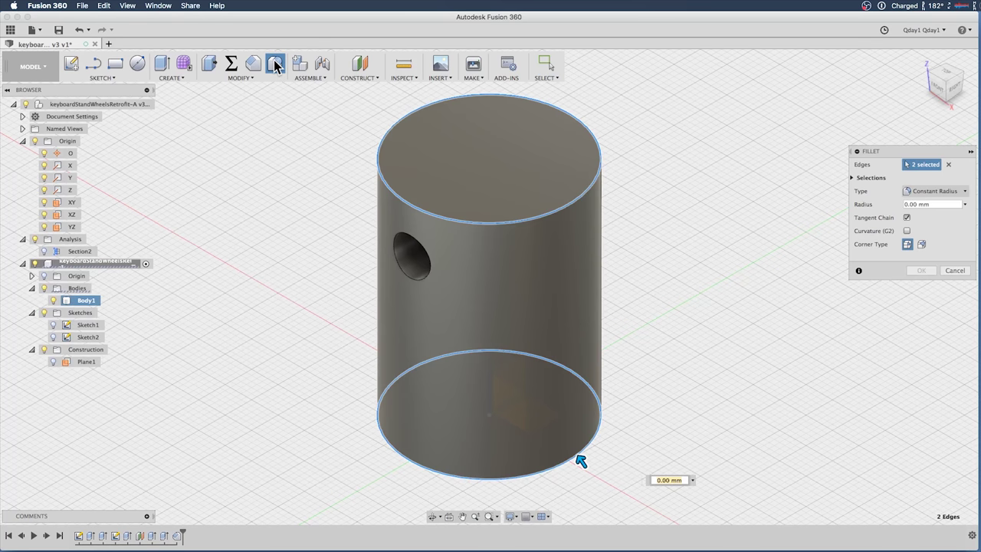
pyautogui.click(942, 204)
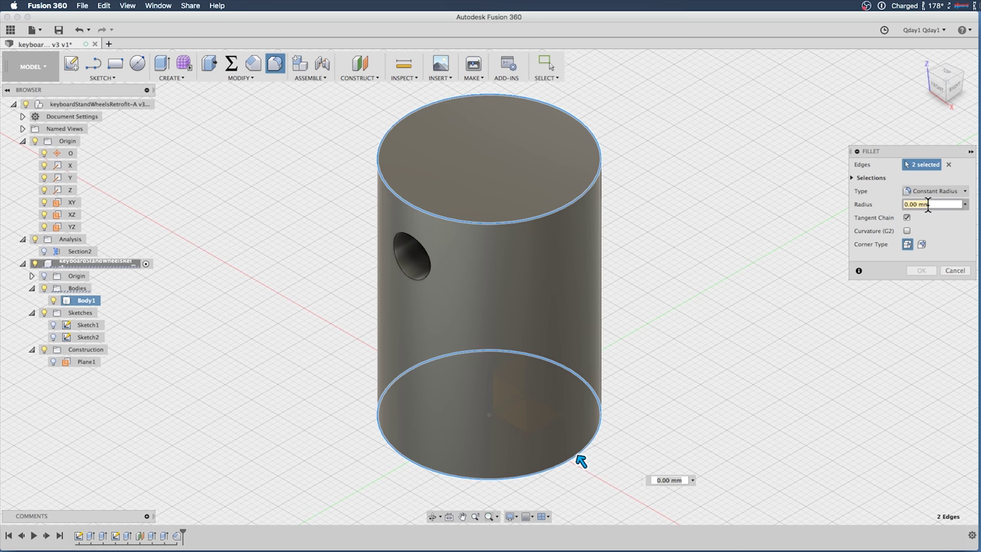
pyautogui.write('a')
pyautogui.press('Return')
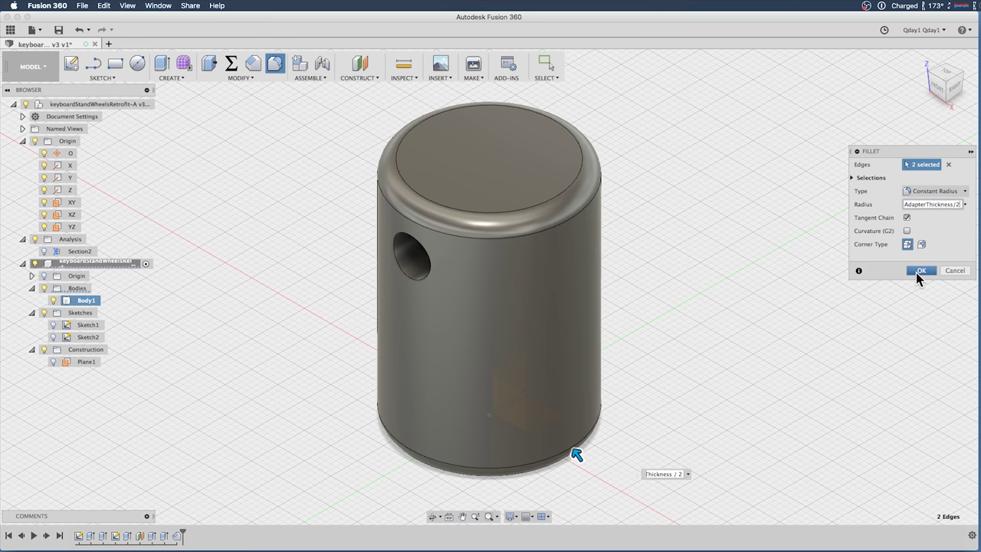
pyautogui.click(917, 272)
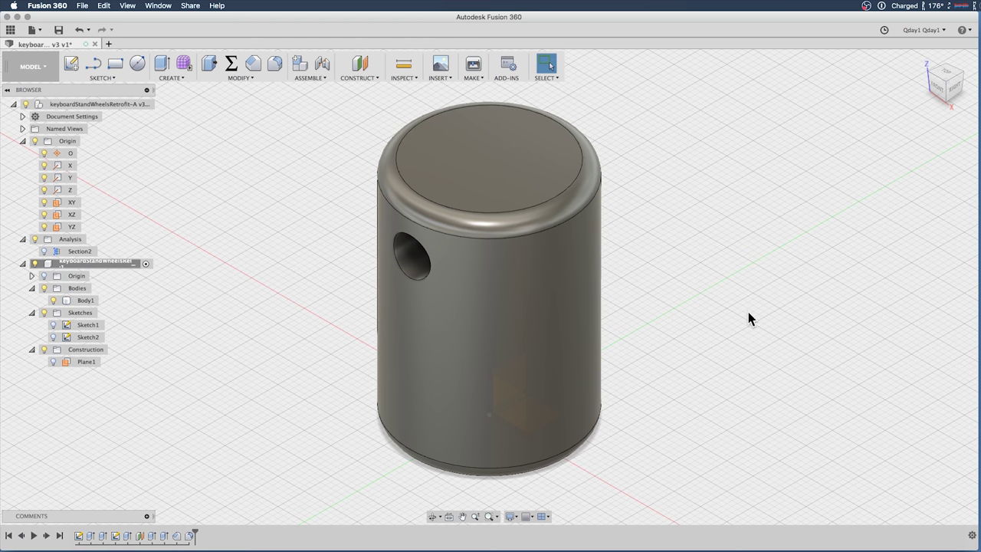
# Step: Open the design's parameters, collapse the model parameters and expand the user parameters
pyautogui.keyDown('shift'); pyautogui.moveTo(749, 319); pyautogui.dragTo(644, 302, button='middle'); pyautogui.keyUp('shift')
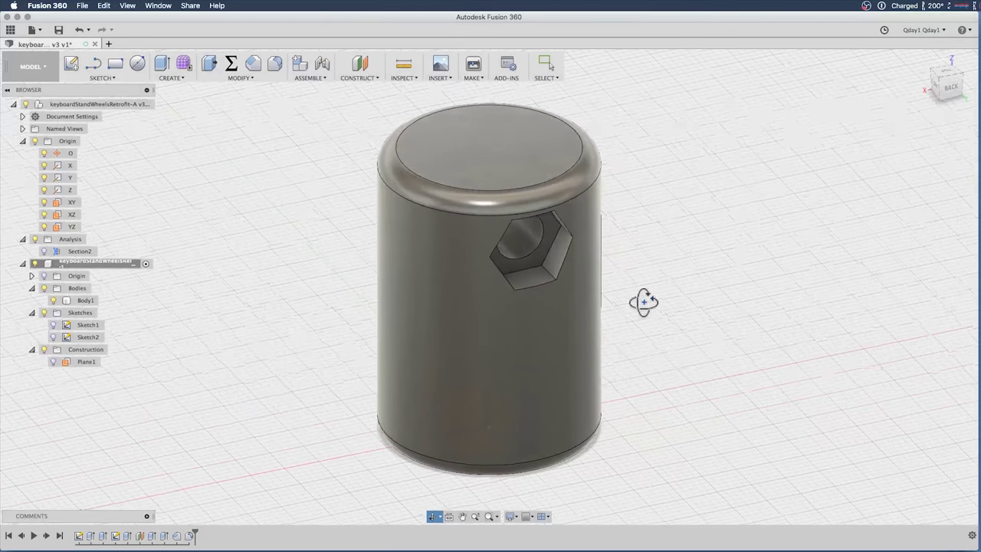
pyautogui.click(231, 64)
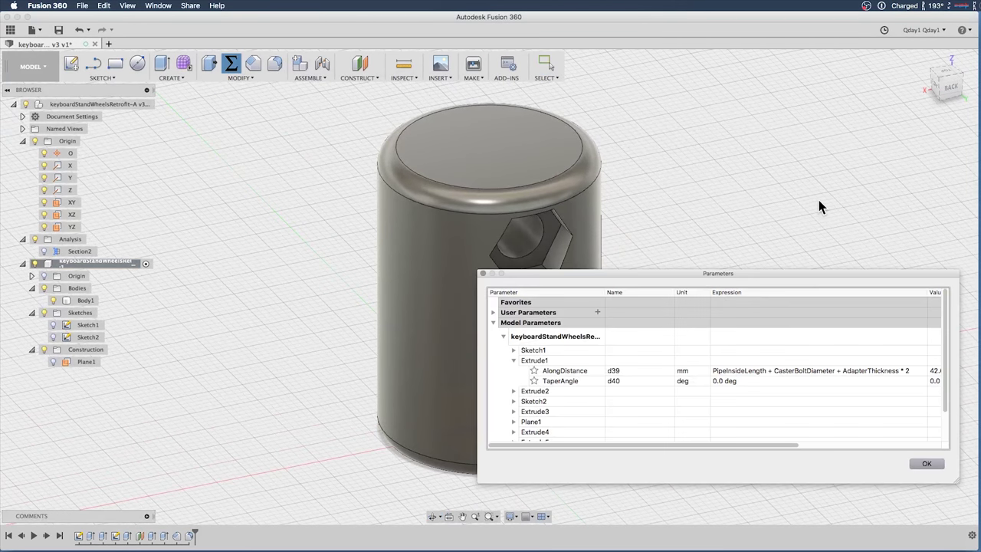
pyautogui.moveTo(758, 278); pyautogui.dragTo(767, 252)
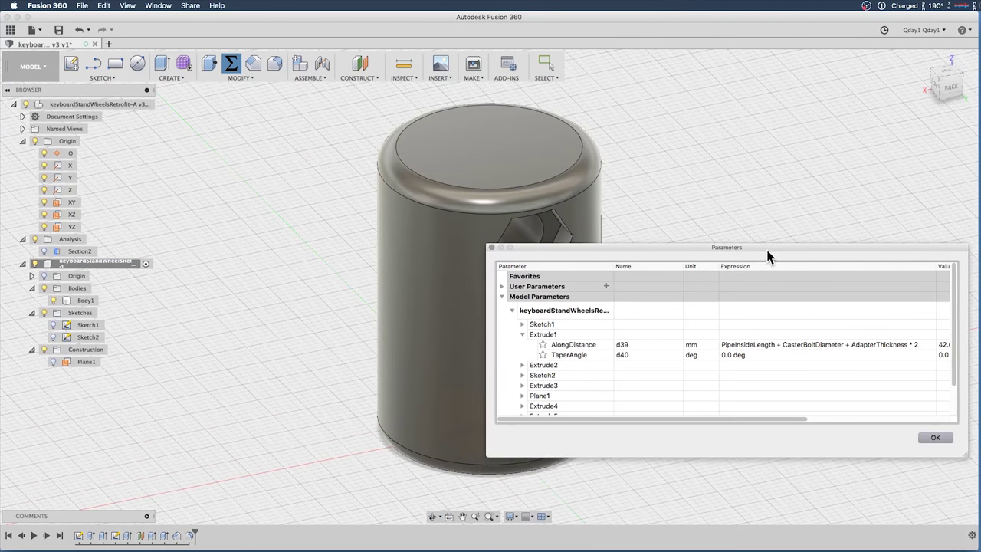
pyautogui.click(502, 296)
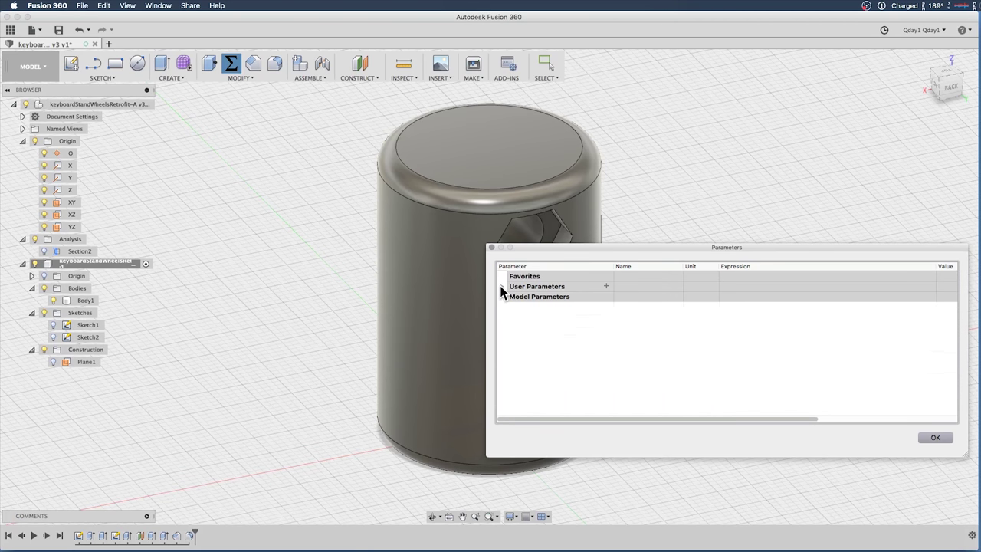
pyautogui.click(502, 287)
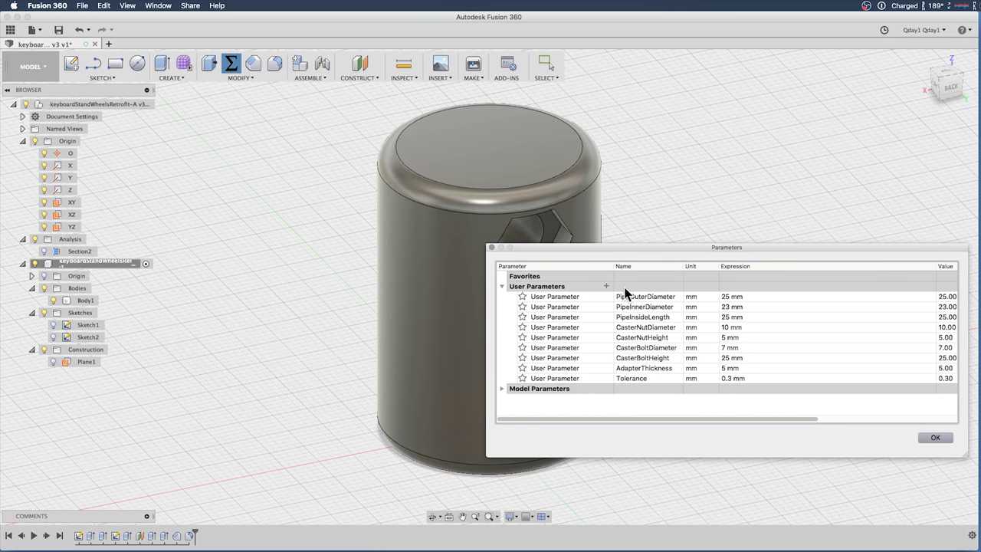
# Step: Set the PipeOuterDiameter user parameter to 45 mm and check the resized adapter from its underside
pyautogui.click(724, 296)
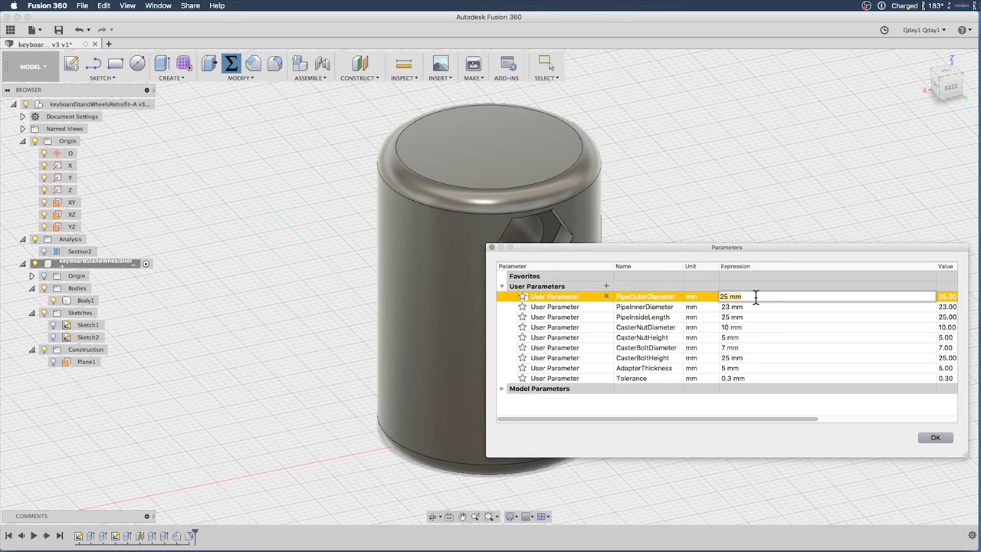
pyautogui.press('Return')
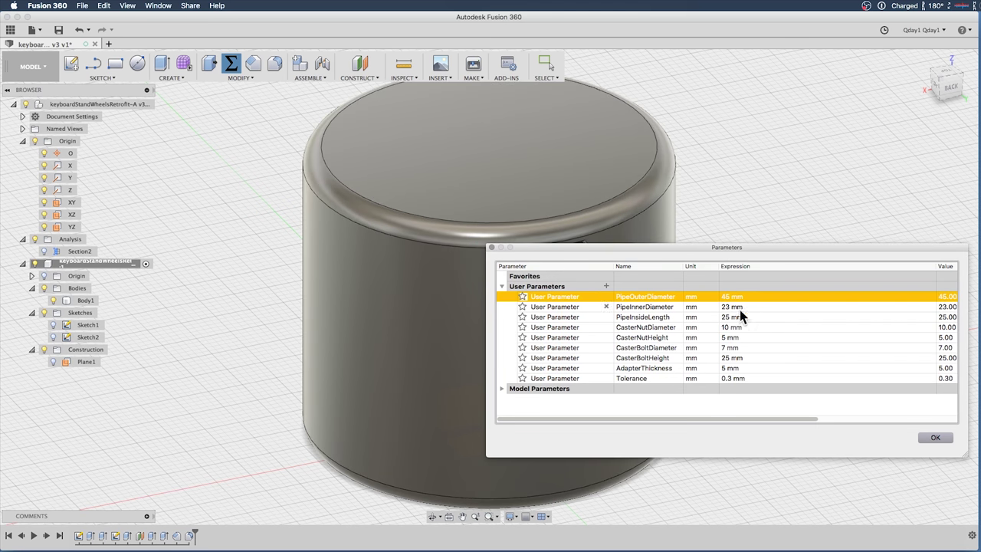
pyautogui.moveTo(719, 252); pyautogui.dragTo(833, 474)
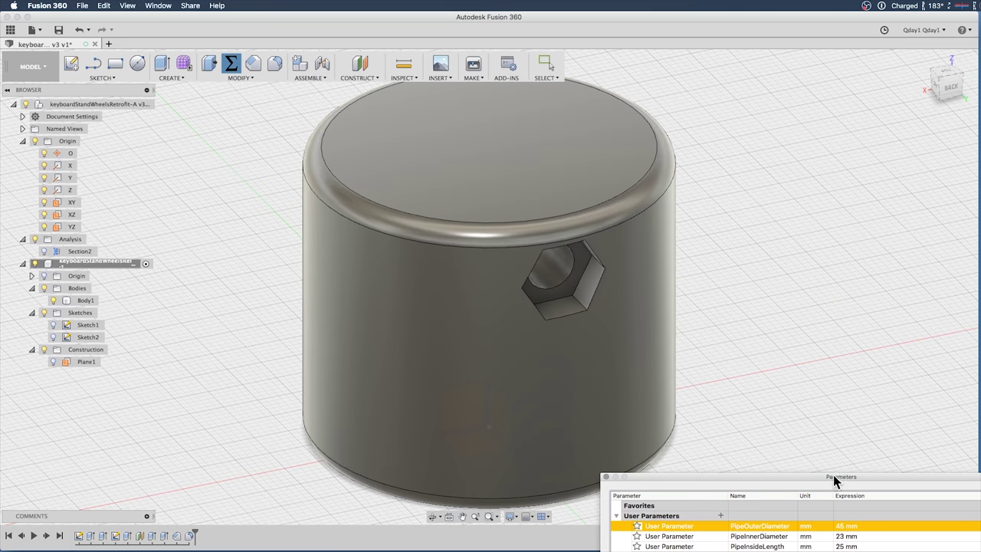
pyautogui.keyDown('shift'); pyautogui.moveTo(785, 382); pyautogui.dragTo(789, 353, button='middle'); pyautogui.keyUp('shift')
pyautogui.moveTo(789, 323); pyautogui.dragTo(784, 291)
pyautogui.click(808, 476)
pyautogui.moveTo(808, 475); pyautogui.dragTo(741, 300)
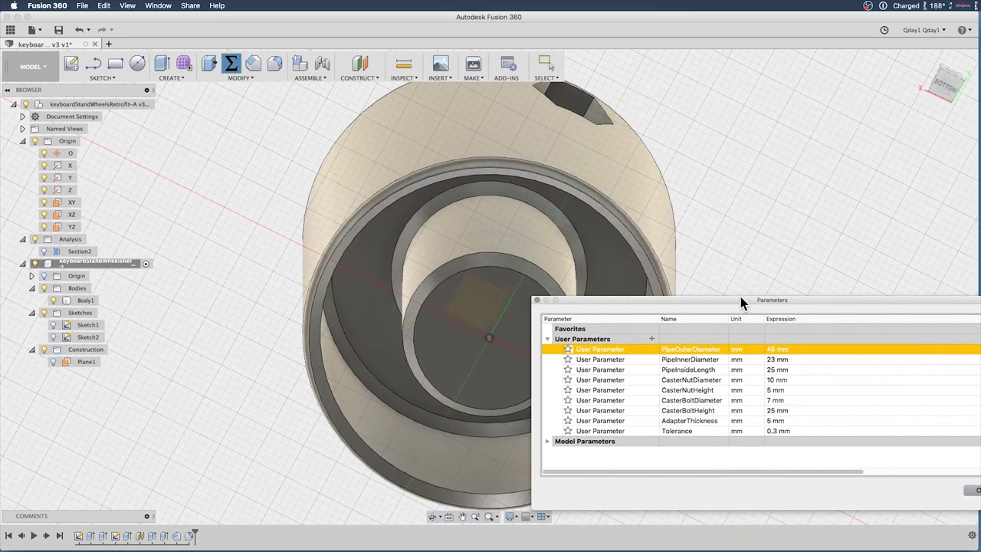
# Step: Set the PipeInnerDiameter user parameter to 40 mm and check the resulting groove
pyautogui.click(770, 359)
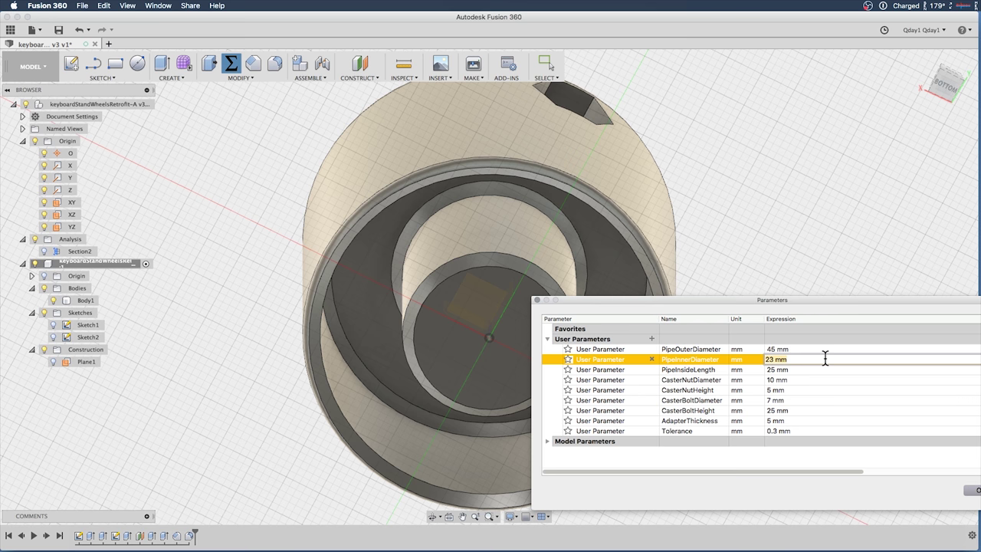
pyautogui.write('40')
pyautogui.press('Return')
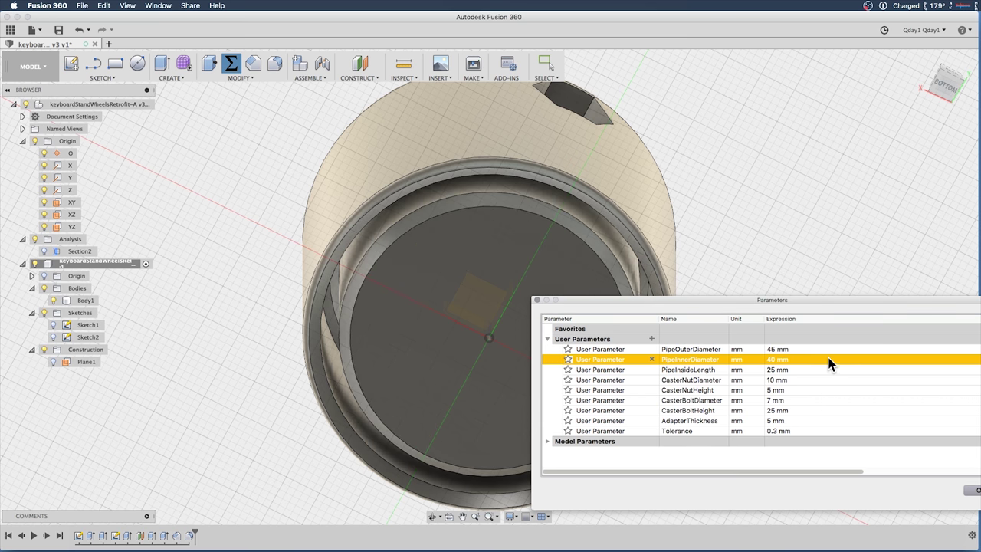
pyautogui.keyDown('shift'); pyautogui.moveTo(768, 233); pyautogui.dragTo(773, 210, button='middle'); pyautogui.keyUp('shift')
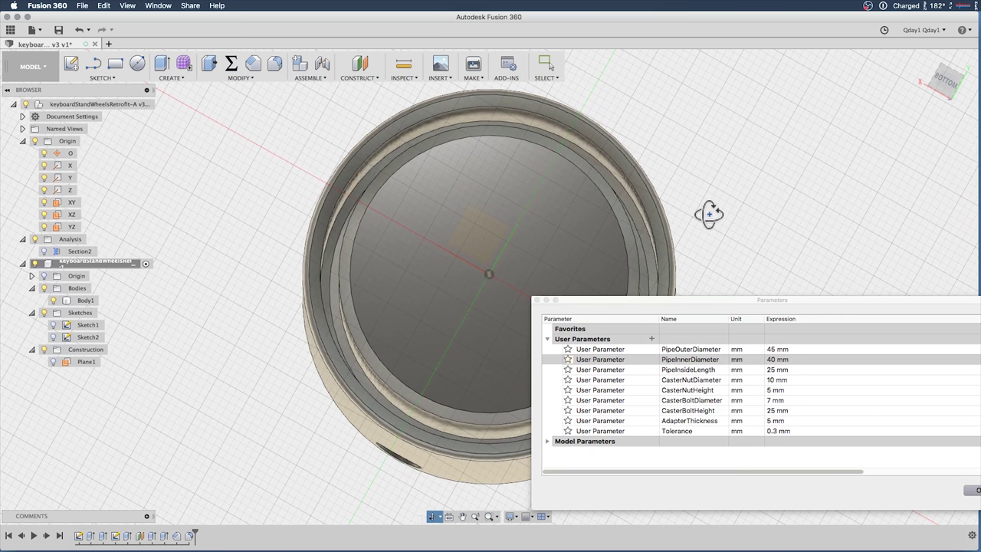
pyautogui.keyDown('shift'); pyautogui.moveTo(705, 213); pyautogui.dragTo(679, 372, button='middle'); pyautogui.keyUp('shift')
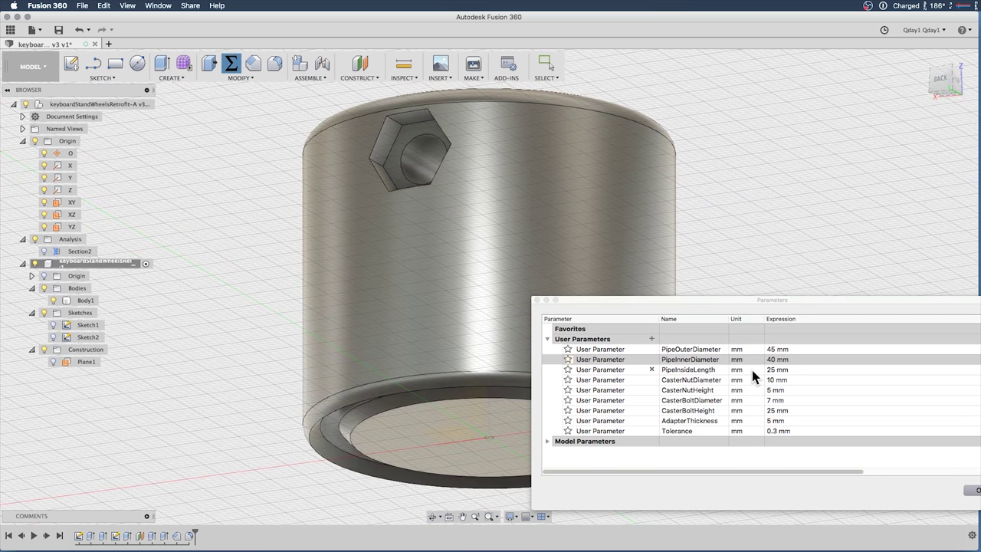
# Step: Set the PipeInsideLength user parameter to 50 mm and check the adapter's body and nut recess
pyautogui.click(781, 371)
pyautogui.click(782, 370)
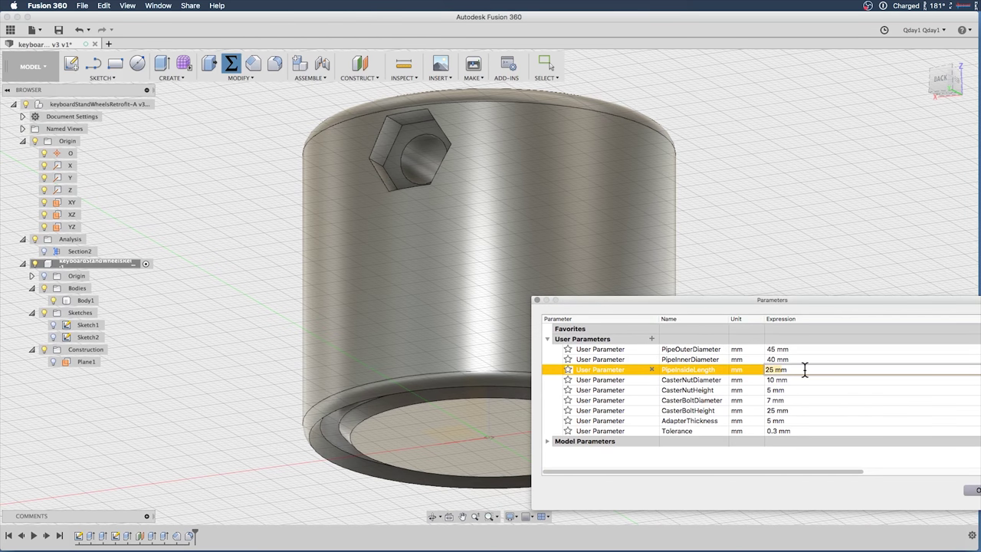
pyautogui.write('50 m')
pyautogui.write('m')
pyautogui.press('Return')
pyautogui.keyDown('shift'); pyautogui.moveTo(760, 217); pyautogui.dragTo(604, 228, button='middle'); pyautogui.keyUp('shift')
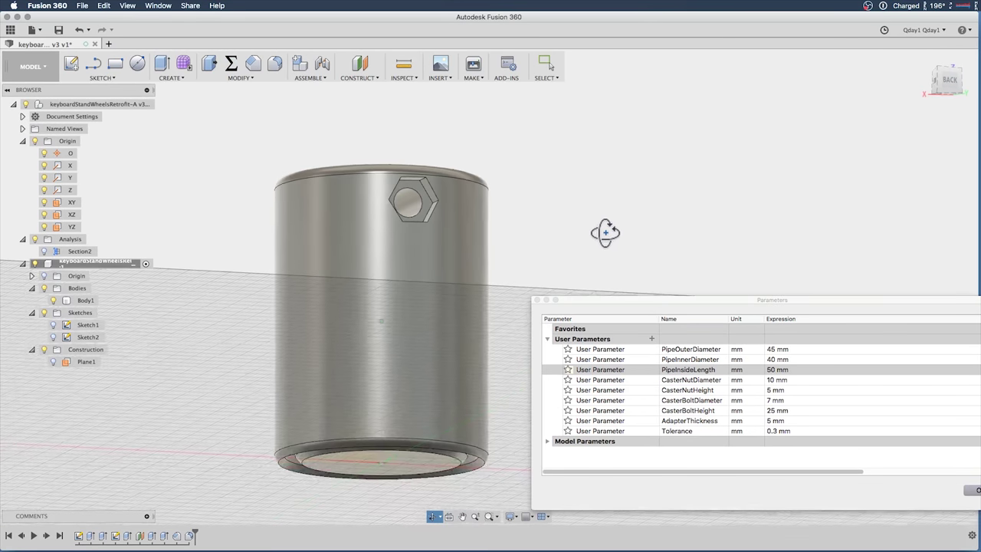
pyautogui.keyDown('shift'); pyautogui.moveTo(407, 170); pyautogui.dragTo(369, 200, button='middle'); pyautogui.keyUp('shift')
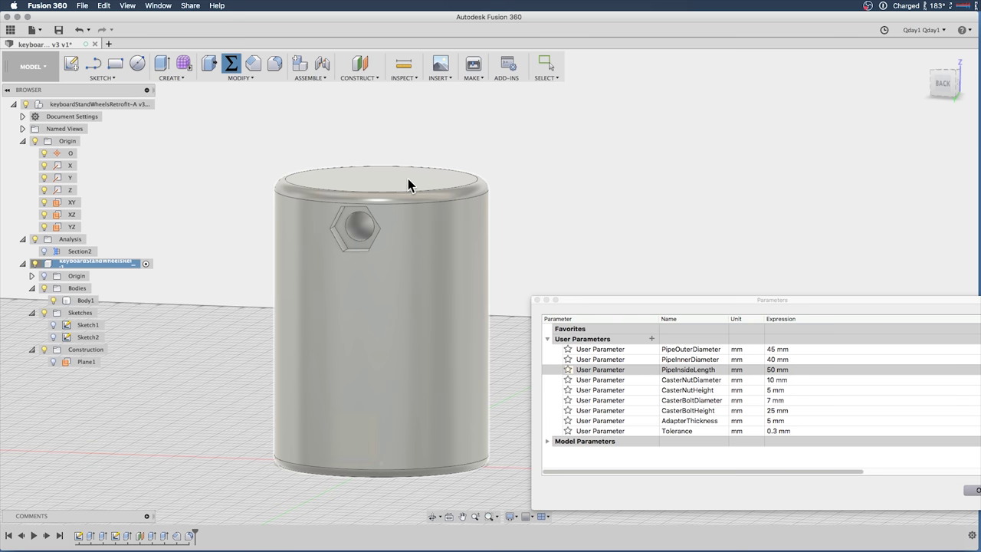
pyautogui.keyDown('shift'); pyautogui.moveTo(449, 192); pyautogui.dragTo(452, 184, button='middle'); pyautogui.keyUp('shift')
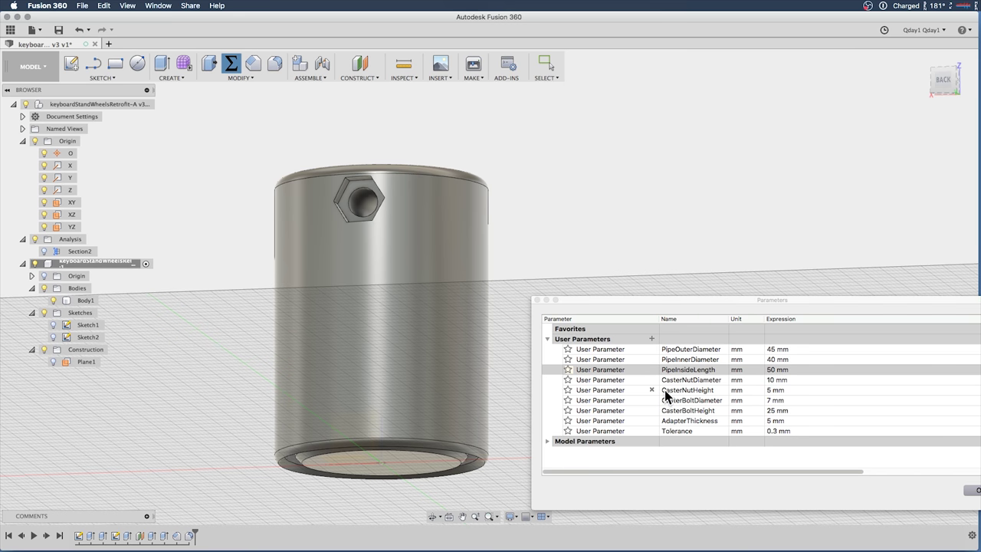
# Step: Set the AdapterThickness user parameter to 15 mm and check the adapter's walls and rounded edges
pyautogui.click(770, 421)
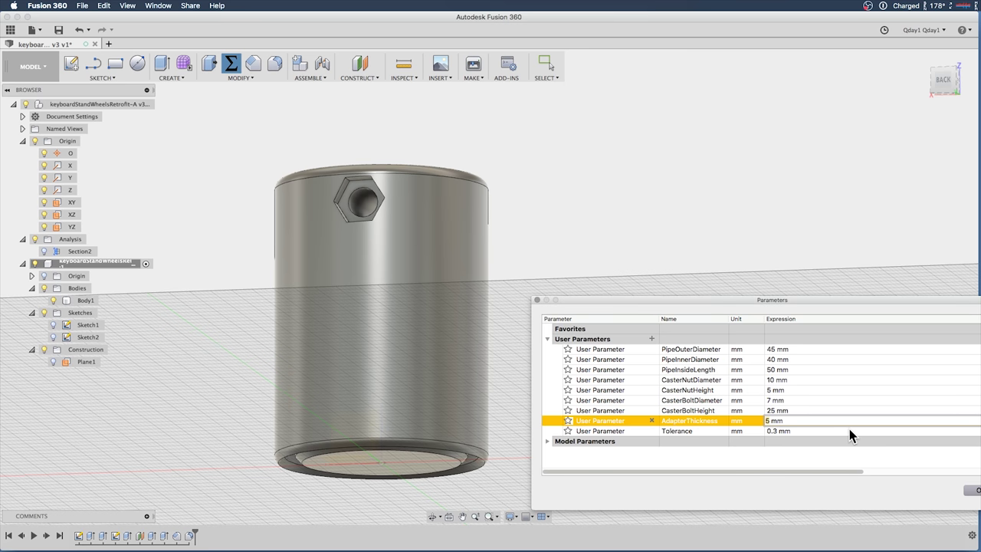
pyautogui.write('1')
pyautogui.press('Return')
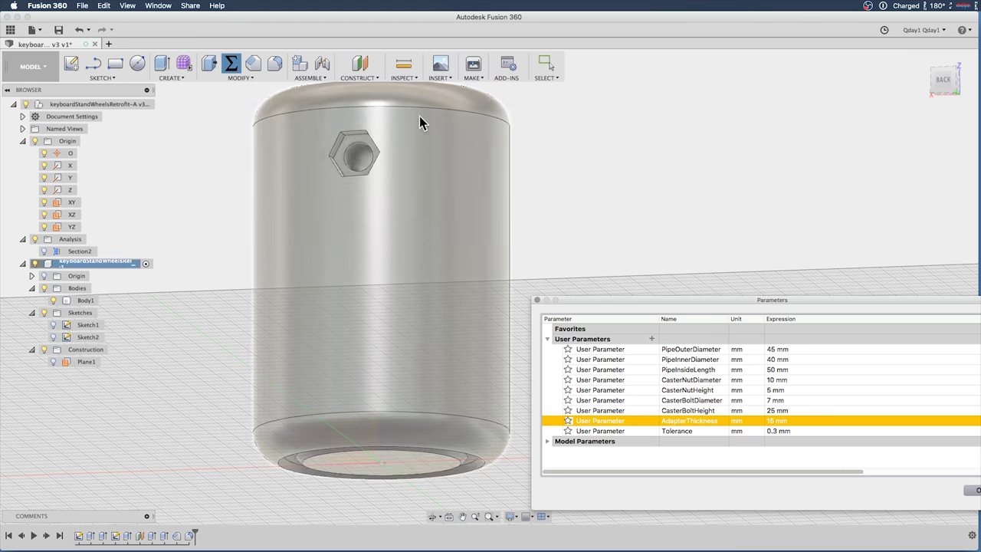
pyautogui.keyDown('shift'); pyautogui.moveTo(542, 149); pyautogui.dragTo(476, 194, button='middle'); pyautogui.keyUp('shift')
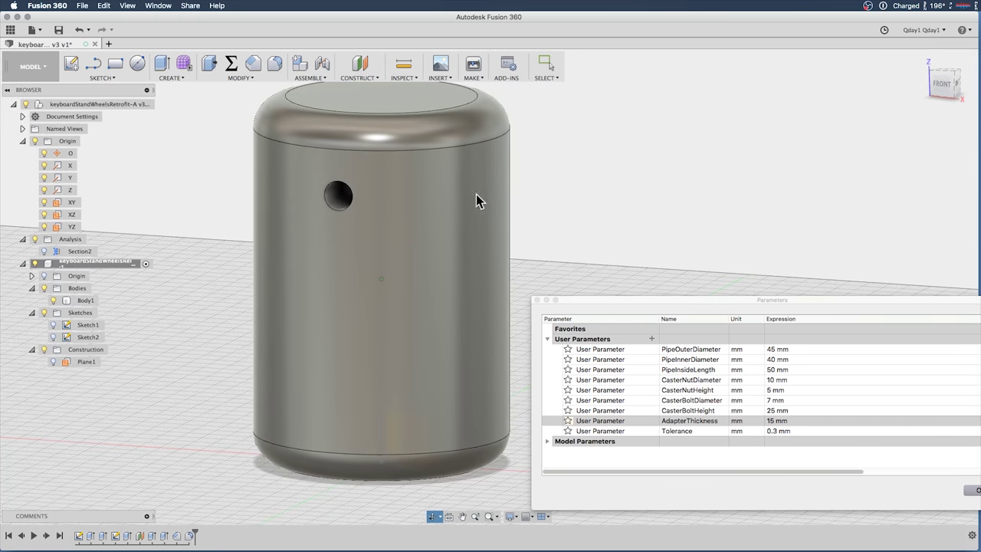
# Step: Set the PipeOuterDiameter user parameter to 25.5 mm and check the groove on the underside
pyautogui.doubleClick(794, 348)
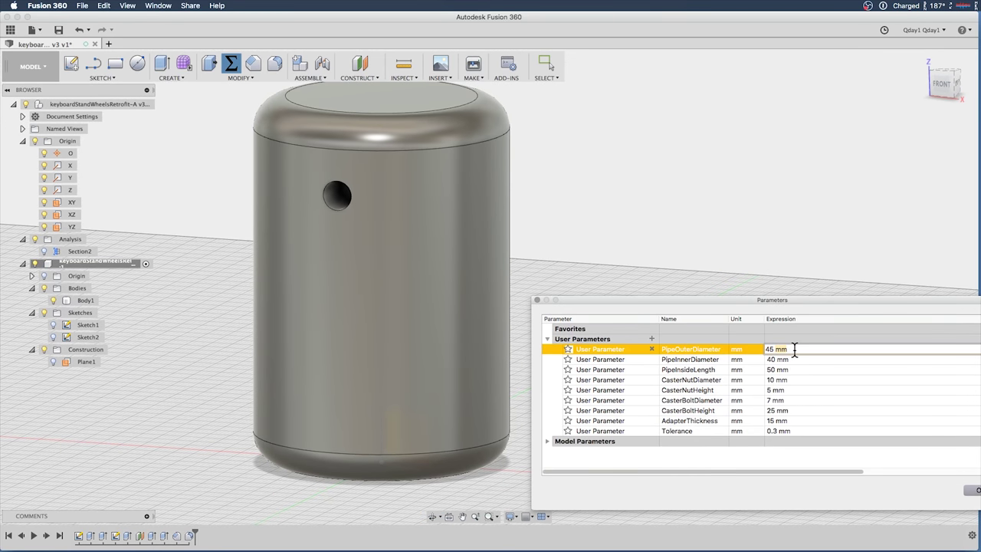
pyautogui.moveTo(801, 349); pyautogui.dragTo(710, 341)
pyautogui.write('25.5')
pyautogui.press('Return')
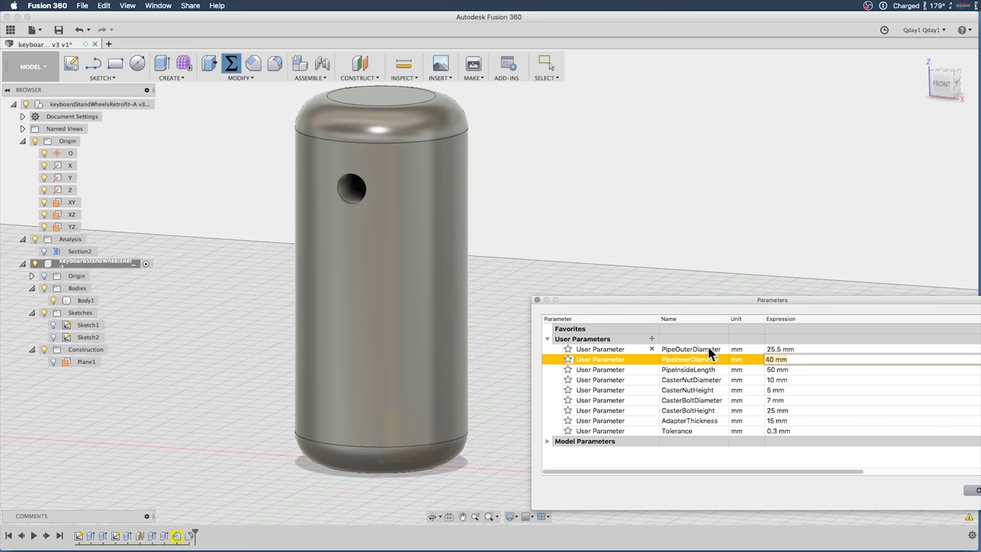
pyautogui.keyDown('shift'); pyautogui.moveTo(429, 178); pyautogui.dragTo(434, 143, button='middle'); pyautogui.keyUp('shift')
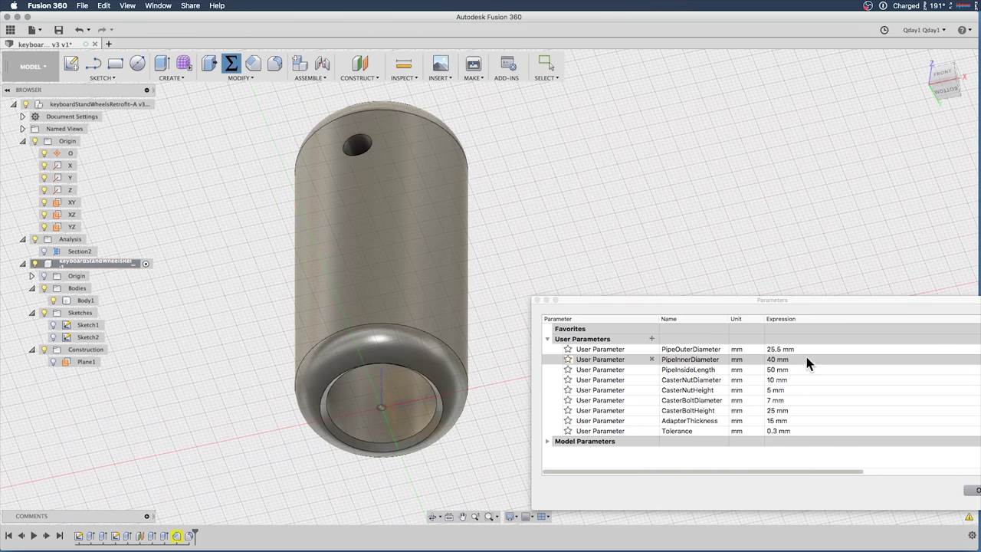
# Step: Set the PipeInnerDiameter user parameter to 23.3 mm and PipeInsideLength to 20 mm
pyautogui.click(806, 359)
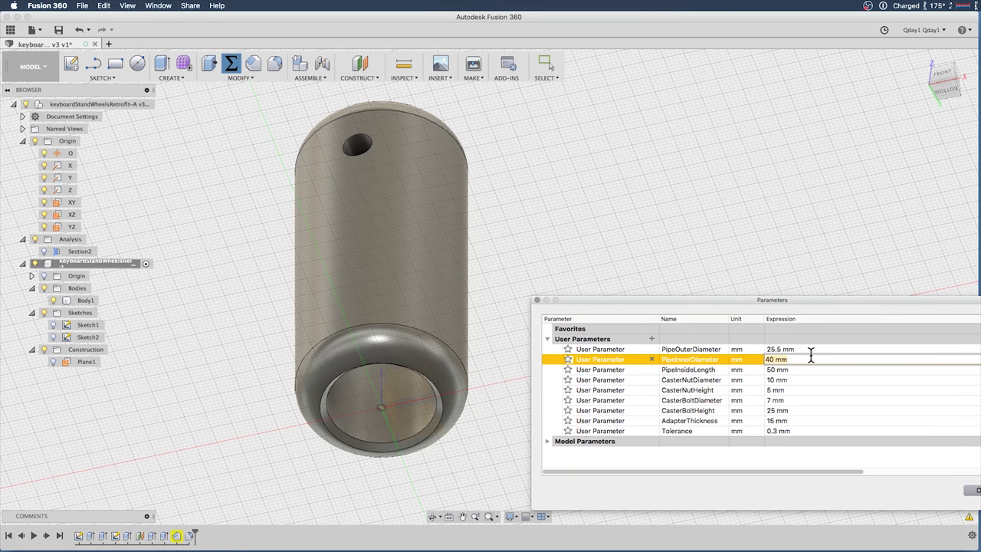
pyautogui.write('23.3')
pyautogui.click(795, 371)
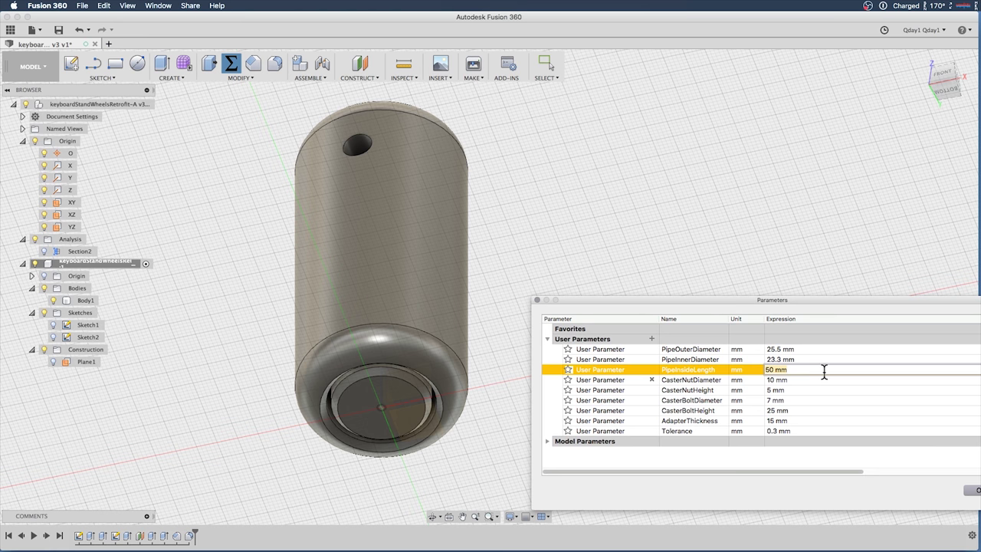
pyautogui.write('20')
pyautogui.press('Return')
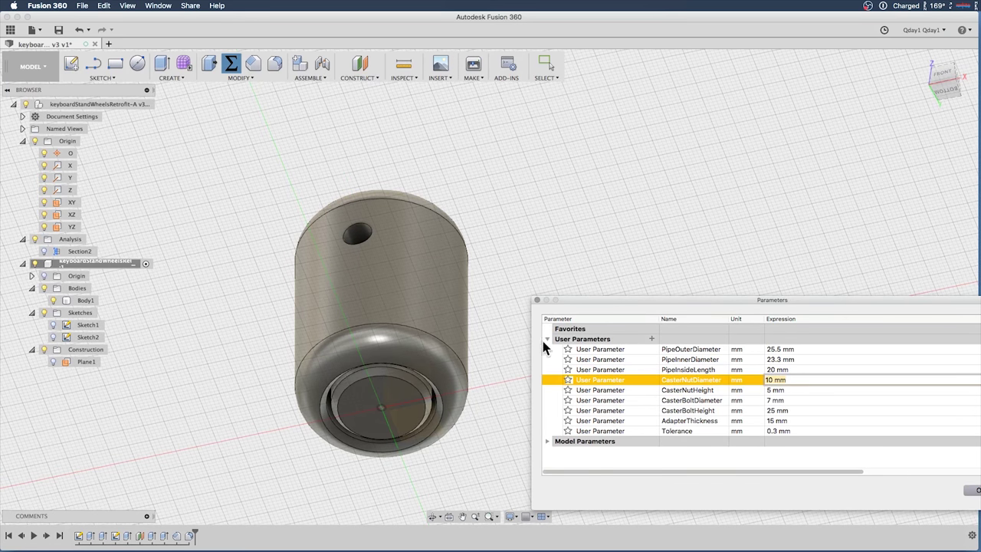
pyautogui.keyDown('shift'); pyautogui.moveTo(510, 303); pyautogui.dragTo(504, 201, button='middle'); pyautogui.keyUp('shift')
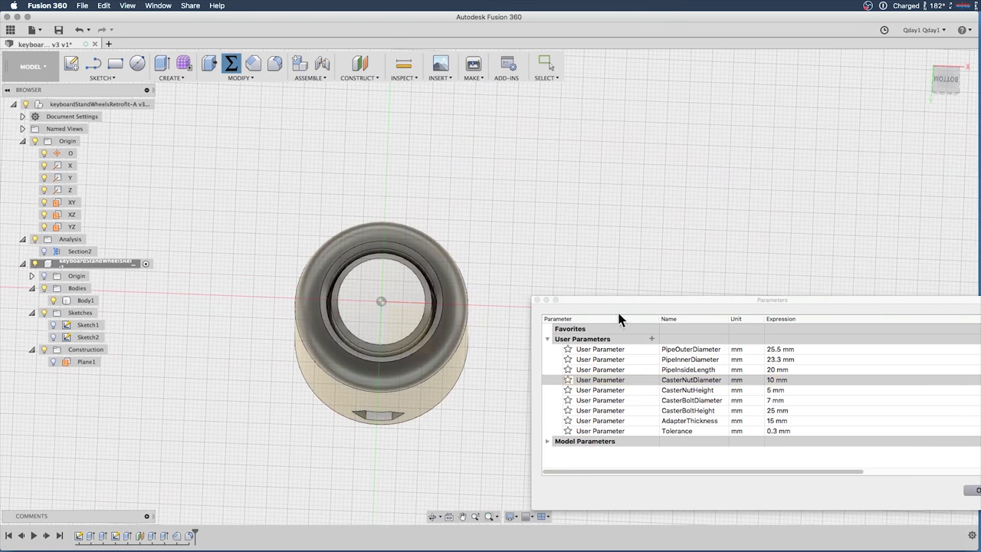
# Step: Set the AdapterThickness user parameter to 5 mm and CasterBoltHeight to 22 mm
pyautogui.click(791, 420)
pyautogui.click(793, 420)
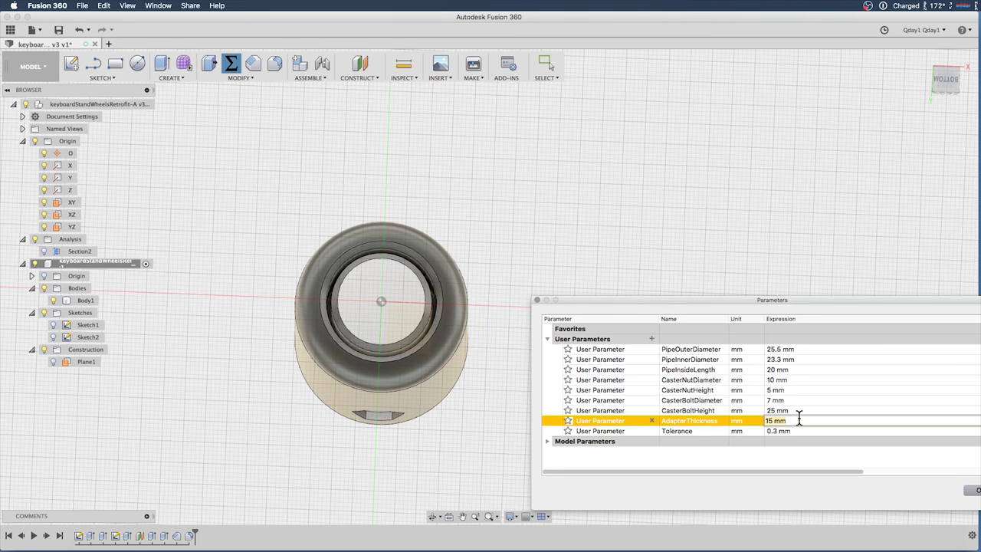
pyautogui.write('5')
pyautogui.press('Return')
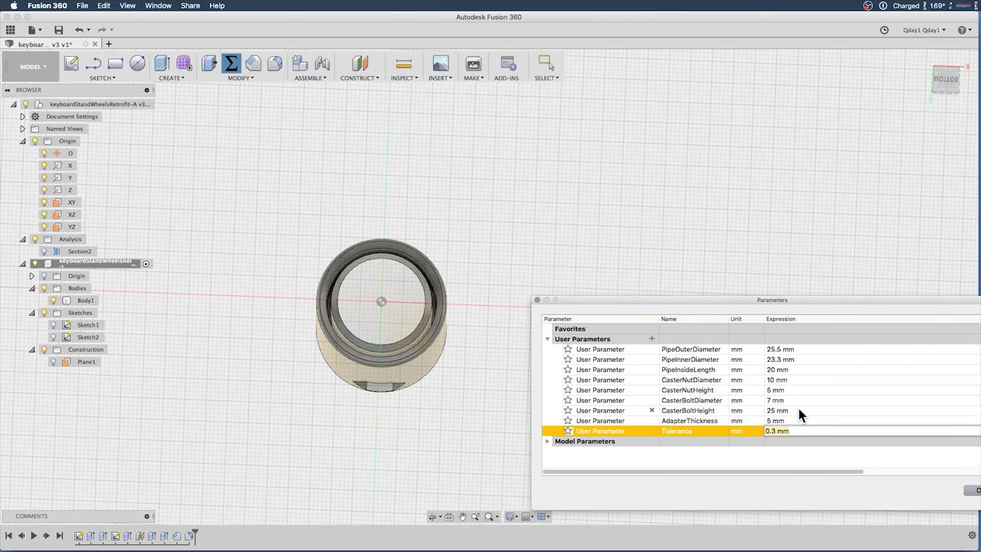
pyautogui.click(799, 414)
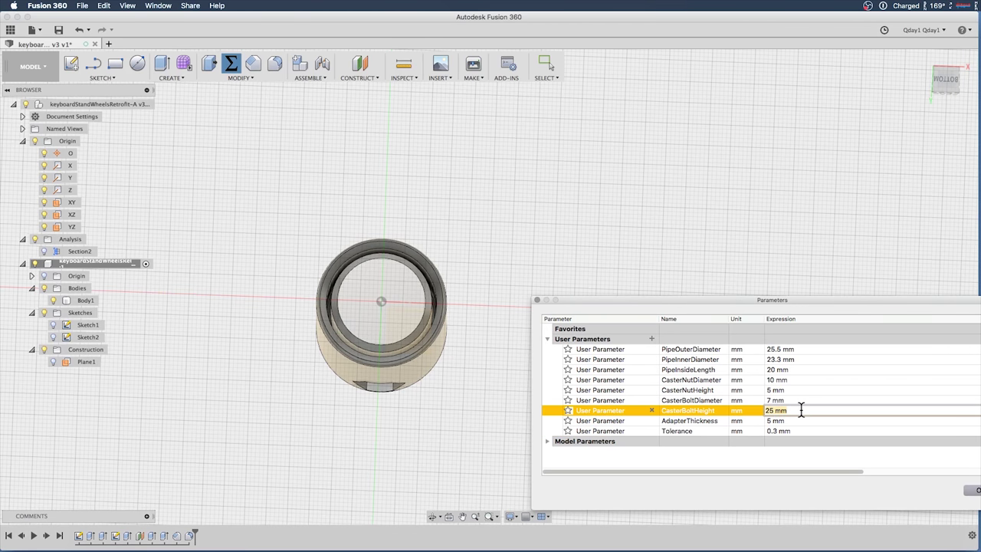
pyautogui.write('22')
pyautogui.press('Return')
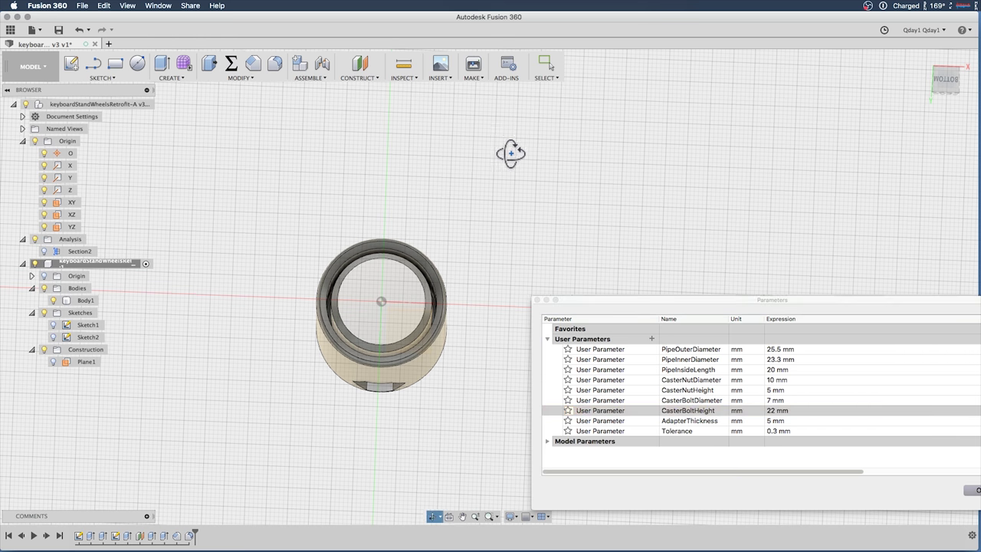
pyautogui.moveTo(511, 154); pyautogui.dragTo(859, 456)
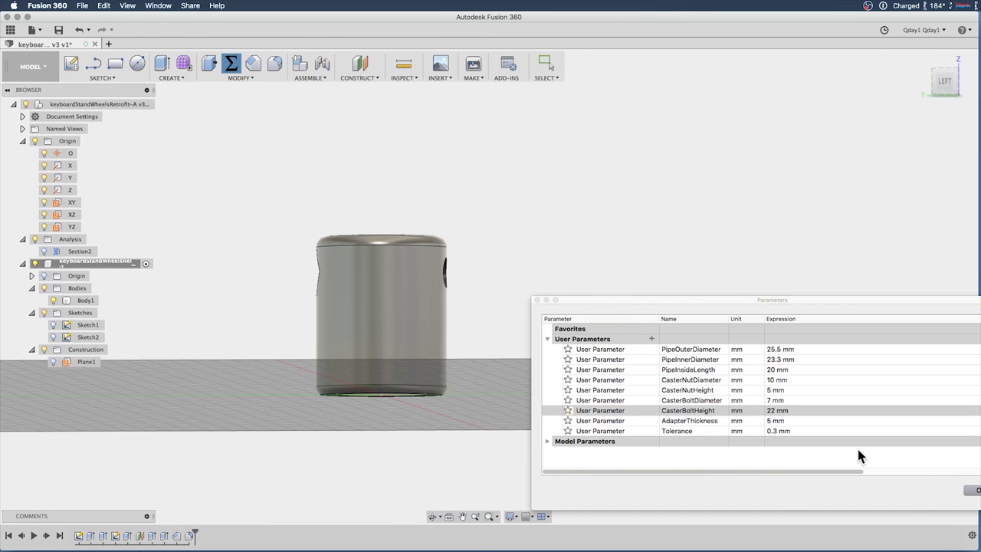
# Step: Set the CasterNutDiameter user parameter to 12.7 mm, check the nut recess against the adapter's rounded edge, and finish editing the parameters
pyautogui.click(771, 381)
pyautogui.doubleClick(771, 381)
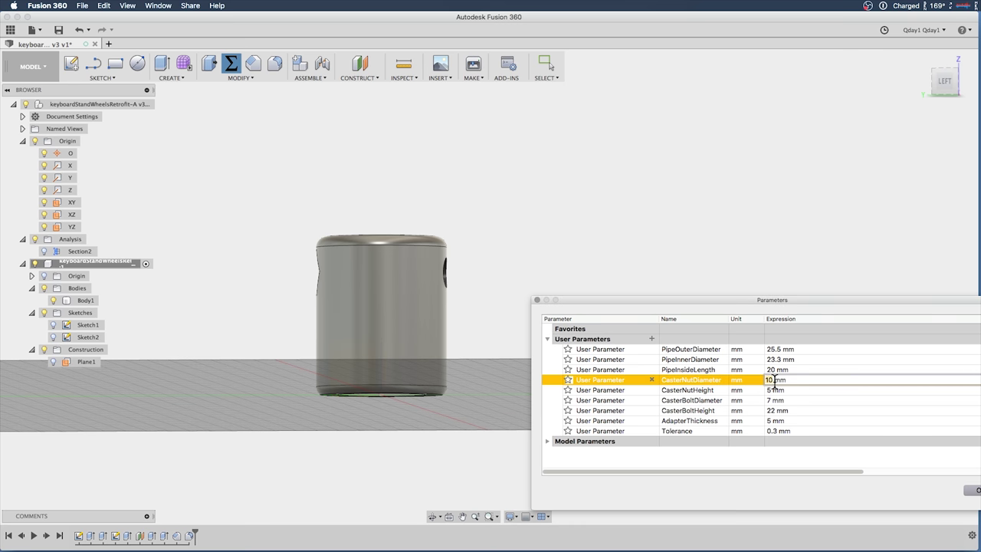
pyautogui.write('12.7')
pyautogui.press('Return')
pyautogui.keyDown('shift'); pyautogui.moveTo(485, 205); pyautogui.dragTo(275, 264, button='middle'); pyautogui.keyUp('shift')
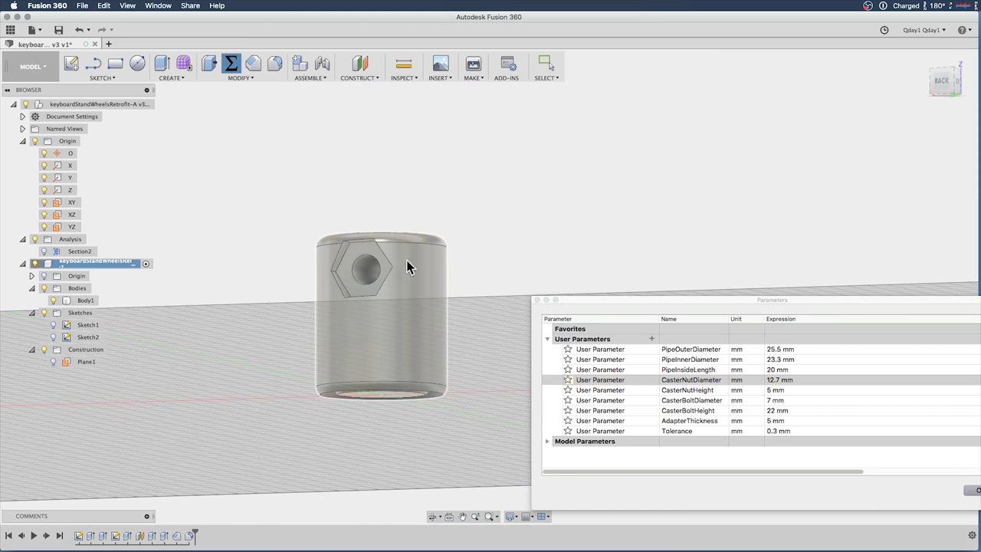
pyautogui.keyDown('shift'); pyautogui.moveTo(466, 260); pyautogui.dragTo(554, 229, button='middle'); pyautogui.keyUp('shift')
pyautogui.scroll(3, 501, 281)
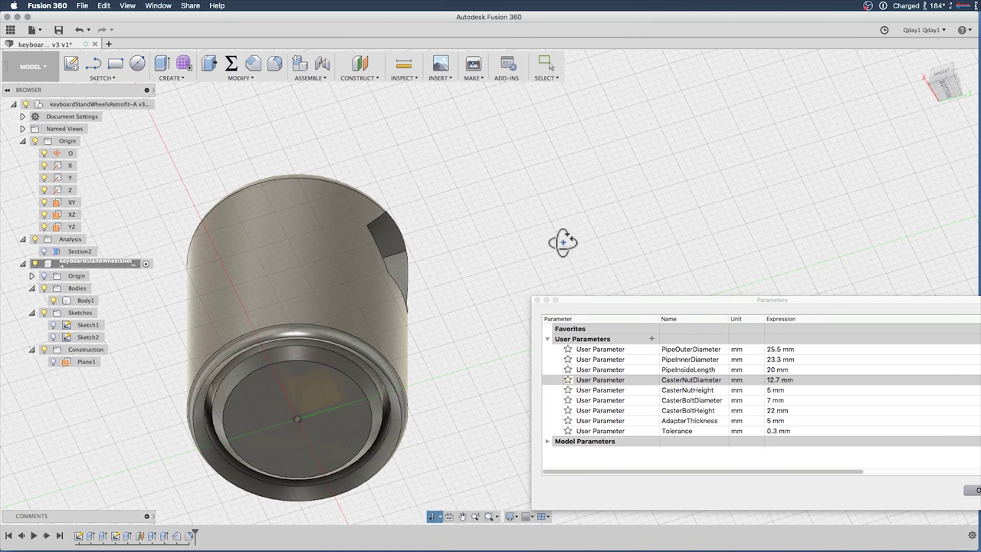
pyautogui.keyDown('shift'); pyautogui.moveTo(565, 237); pyautogui.dragTo(582, 288, button='middle'); pyautogui.keyUp('shift')
pyautogui.keyDown('shift'); pyautogui.moveTo(526, 297); pyautogui.dragTo(484, 289, button='middle'); pyautogui.keyUp('shift')
pyautogui.click(484, 289)
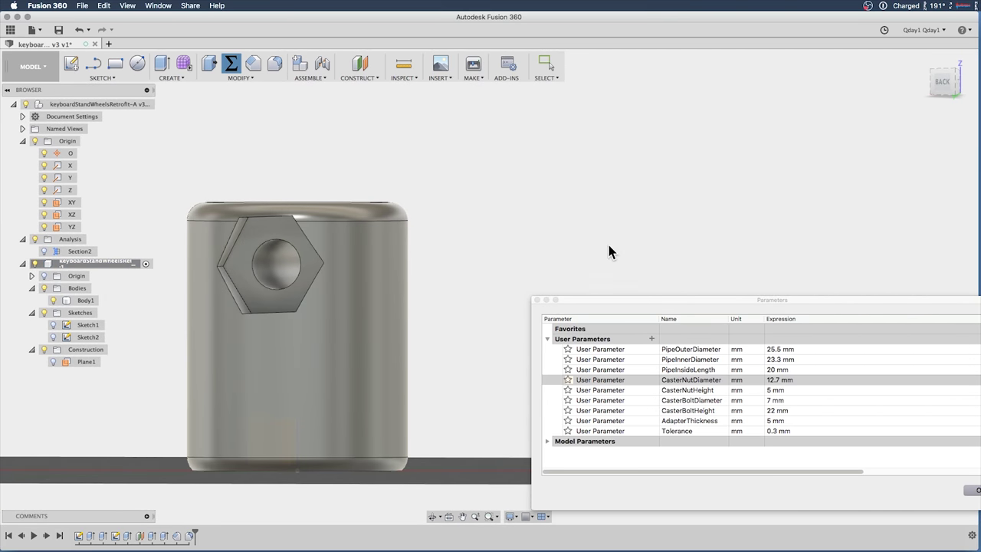
pyautogui.keyDown('shift'); pyautogui.moveTo(612, 244); pyautogui.dragTo(685, 237, button='middle'); pyautogui.keyUp('shift')
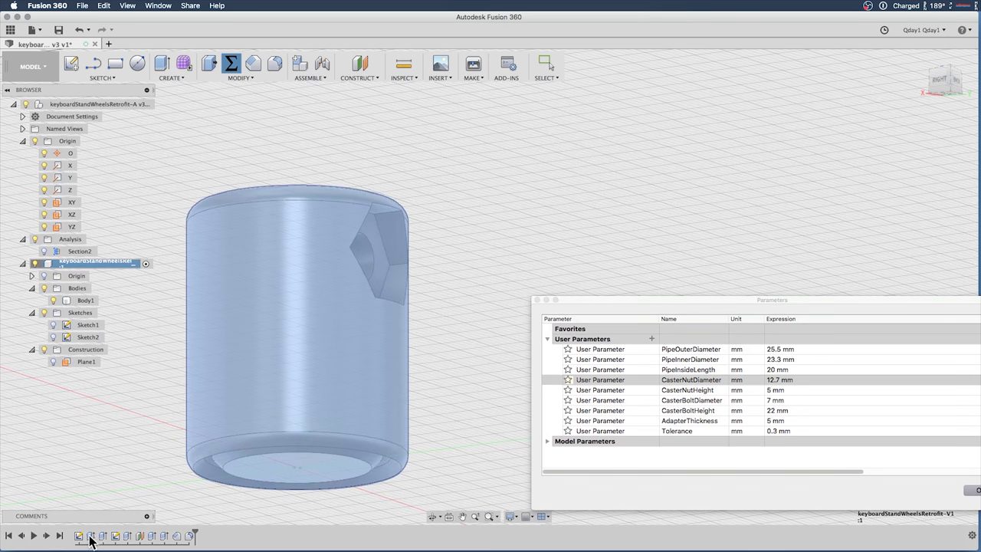
pyautogui.click(965, 491)
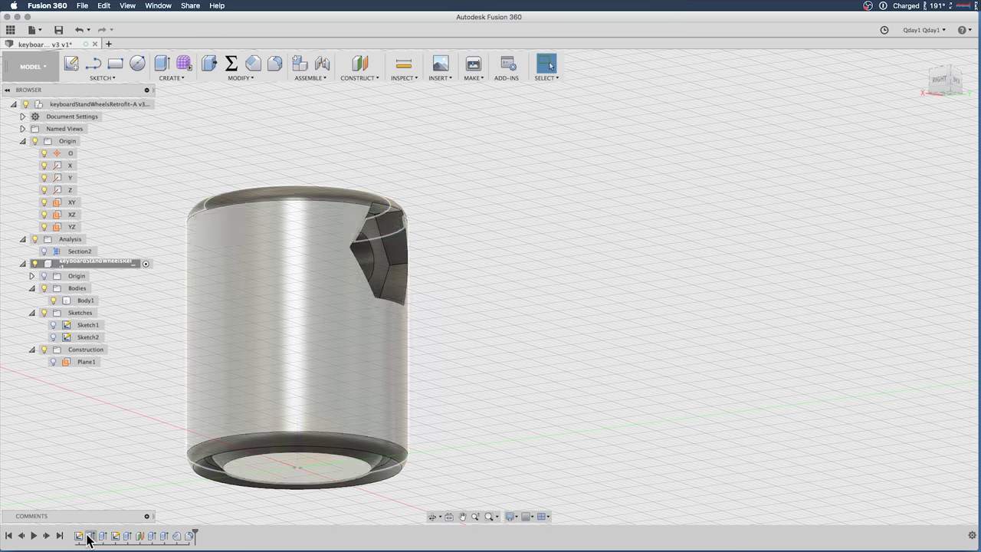
# Step: Edit the adapter's base extrusion so its distance is PipeInsideLength + CasterBoltDiameter + AdapterThickness * 3
pyautogui.rightClick(88, 538)
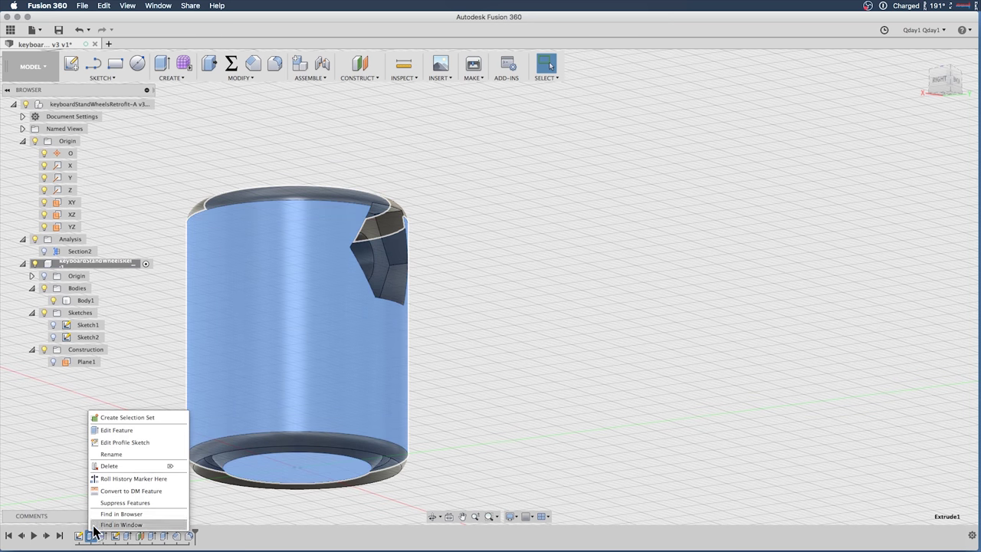
pyautogui.click(139, 430)
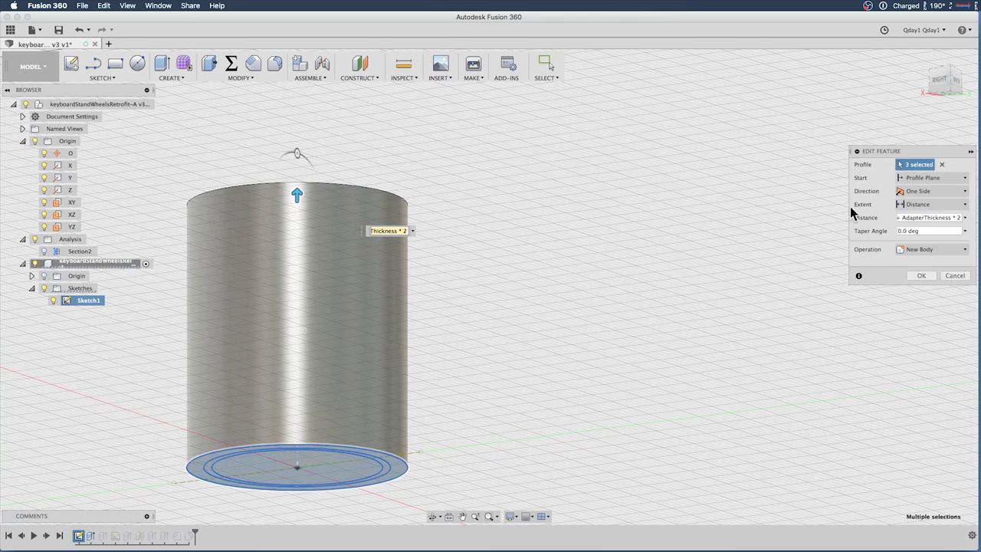
pyautogui.moveTo(896, 153); pyautogui.dragTo(633, 132)
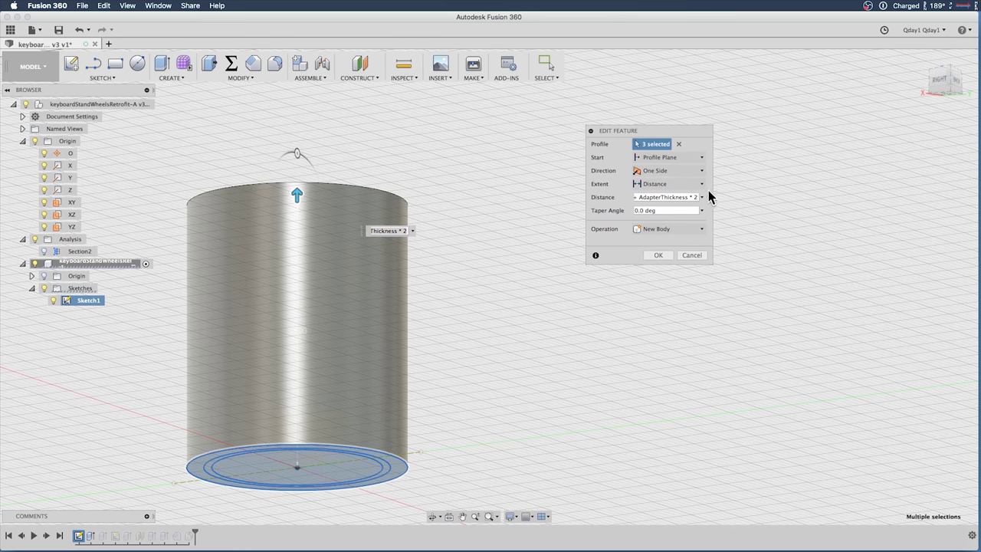
pyautogui.click(659, 198)
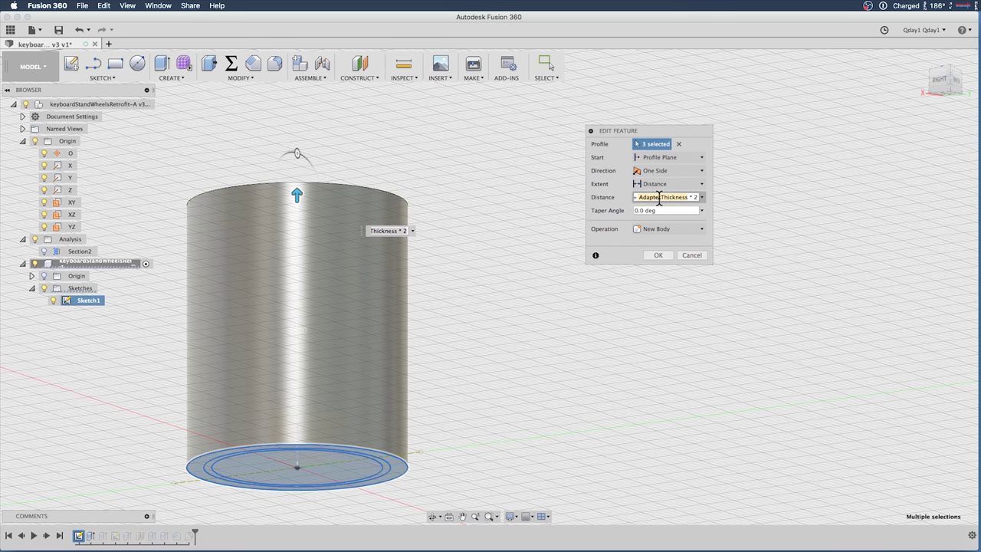
pyautogui.press('super+a')
pyautogui.press('super+v')
pyautogui.write('+ Adapter')
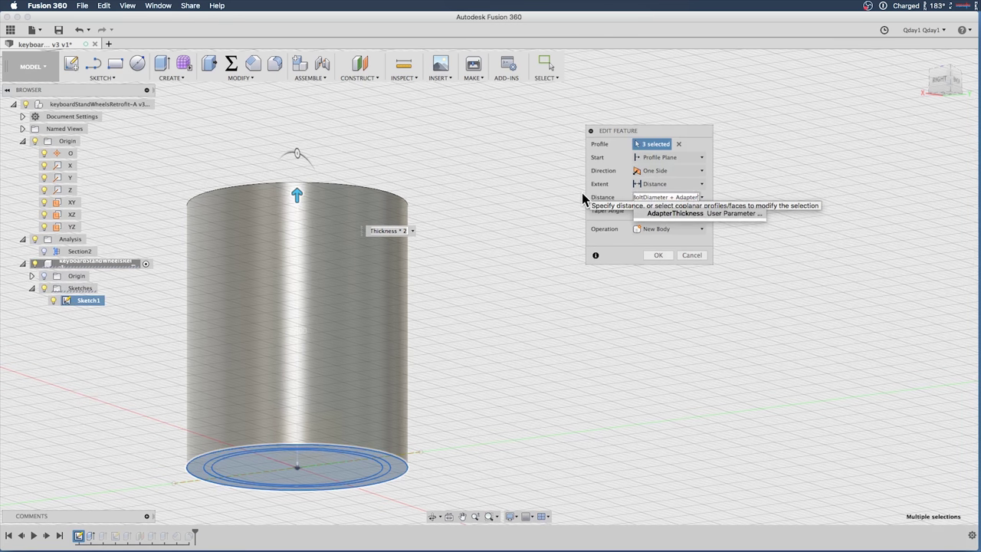
pyautogui.write('Thickness * 2')
pyautogui.press('Left')
pyautogui.press('Left')
pyautogui.press('Left')
pyautogui.press('Left')
pyautogui.press('Left')
pyautogui.press('Left')
pyautogui.press('Left')
pyautogui.press('Left')
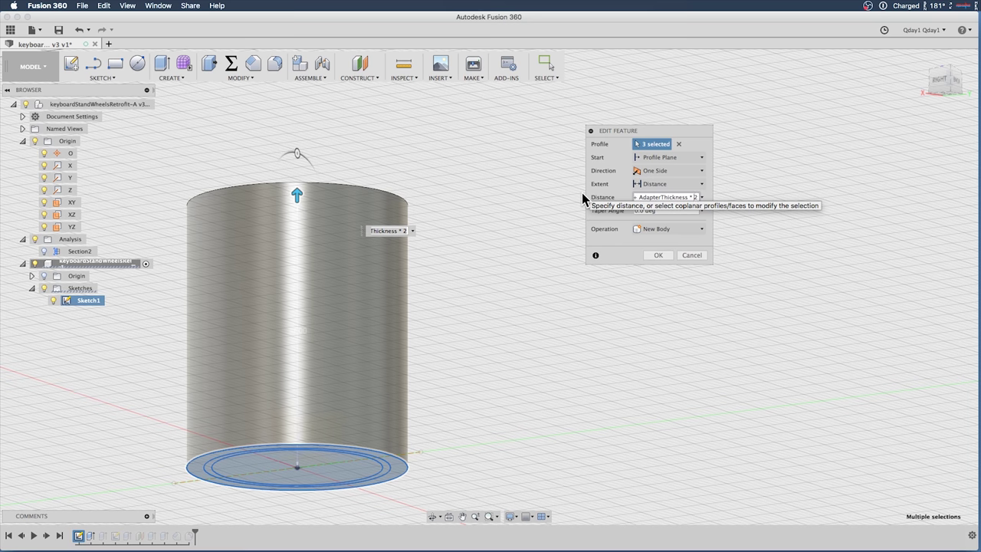
pyautogui.press('Left')
pyautogui.press('Left')
pyautogui.press('Left')
pyautogui.press('Left')
pyautogui.press('Left')
pyautogui.press('Left')
pyautogui.press('Left')
pyautogui.press('Left')
pyautogui.press('Left')
pyautogui.press('Left')
pyautogui.press('Left')
pyautogui.press('Left')
pyautogui.press('Left')
pyautogui.press('Left')
pyautogui.press('Left')
pyautogui.press('Left')
pyautogui.press('Left')
pyautogui.press('Left')
pyautogui.press('Left')
pyautogui.press('Left')
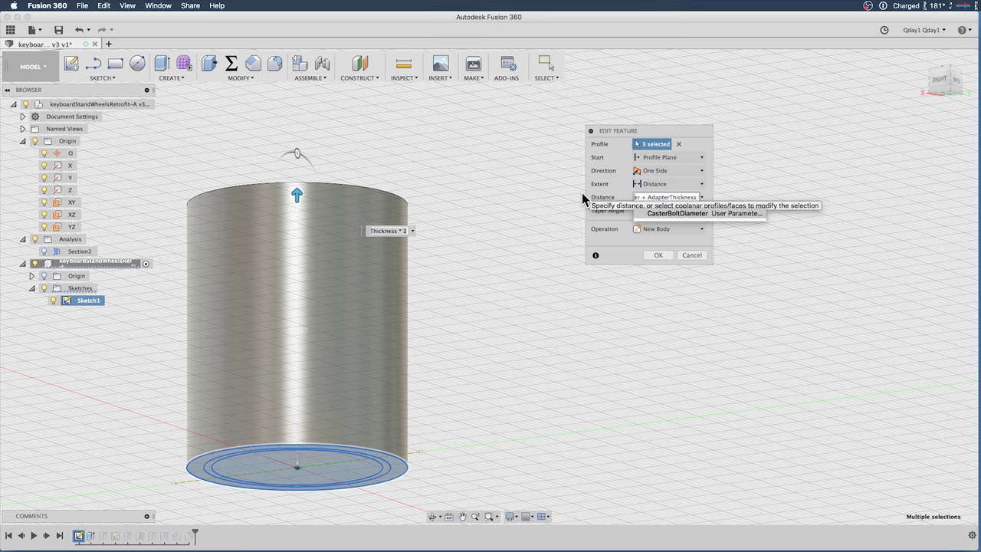
pyautogui.press('Left')
pyautogui.press('Left')
pyautogui.press('Left')
pyautogui.press('Left')
pyautogui.press('Left')
pyautogui.press('Left')
pyautogui.press('Left')
pyautogui.press('Left')
pyautogui.press('Left')
pyautogui.press('Left')
pyautogui.press('Left')
pyautogui.press('Left')
pyautogui.press('Left')
pyautogui.press('Left')
pyautogui.press('Left')
pyautogui.press('Left')
pyautogui.press('Left')
pyautogui.press('Left')
pyautogui.press('Left')
pyautogui.press('Left')
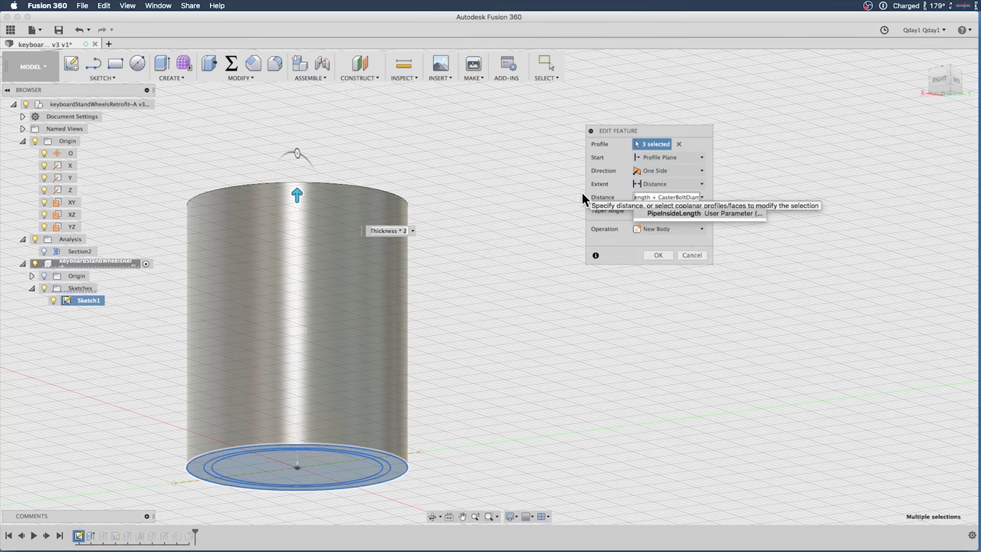
pyautogui.press('Right')
pyautogui.press('Right')
pyautogui.press('Right')
pyautogui.press('Right')
pyautogui.press('Right')
pyautogui.press('Right')
pyautogui.press('Right')
pyautogui.press('Right')
pyautogui.press('Right')
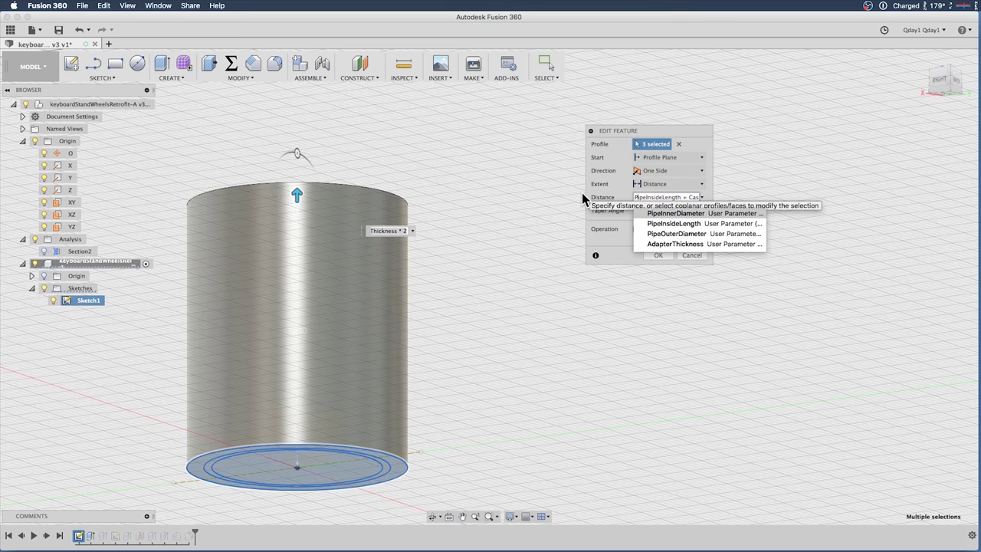
pyautogui.press('Right')
pyautogui.press('Right')
pyautogui.press('Right')
pyautogui.press('Right')
pyautogui.press('Right')
pyautogui.press('Right')
pyautogui.press('Right')
pyautogui.press('Right')
pyautogui.press('Right')
pyautogui.press('Right')
pyautogui.press('Right')
pyautogui.press('Right')
pyautogui.press('Right')
pyautogui.press('Right')
pyautogui.press('Right')
pyautogui.press('Right')
pyautogui.press('Right')
pyautogui.press('Right')
pyautogui.press('Right')
pyautogui.press('Right')
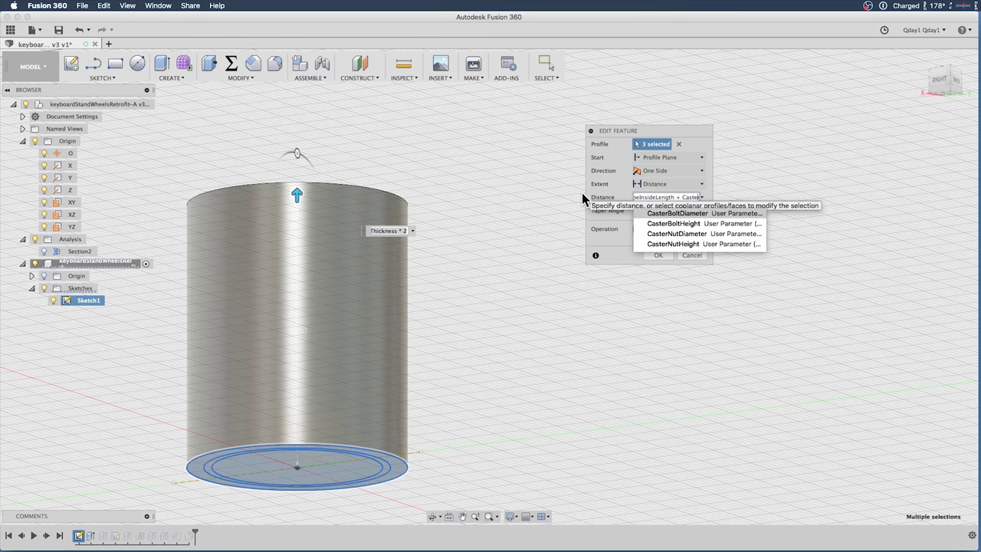
pyautogui.press('Right')
pyautogui.press('Right')
pyautogui.press('Right')
pyautogui.press('Right')
pyautogui.press('Right')
pyautogui.press('Right')
pyautogui.press('Right')
pyautogui.press('Right')
pyautogui.press('Right')
pyautogui.press('Right')
pyautogui.press('Right')
pyautogui.press('Right')
pyautogui.press('Right')
pyautogui.press('Right')
pyautogui.press('Right')
pyautogui.press('Right')
pyautogui.press('Right')
pyautogui.press('Right')
pyautogui.press('Right')
pyautogui.press('Right')
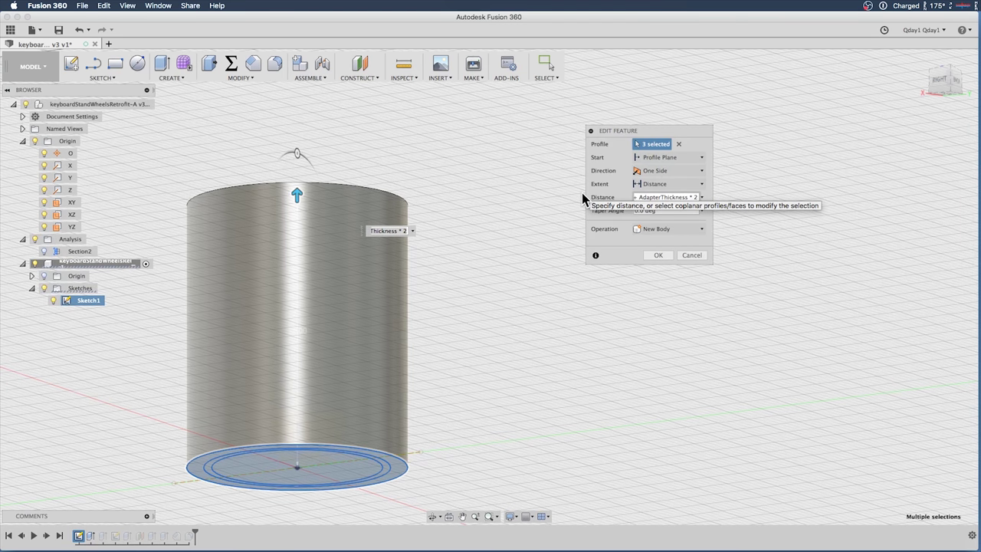
pyautogui.press('BackSpace')
pyautogui.write('3')
pyautogui.press('Return')
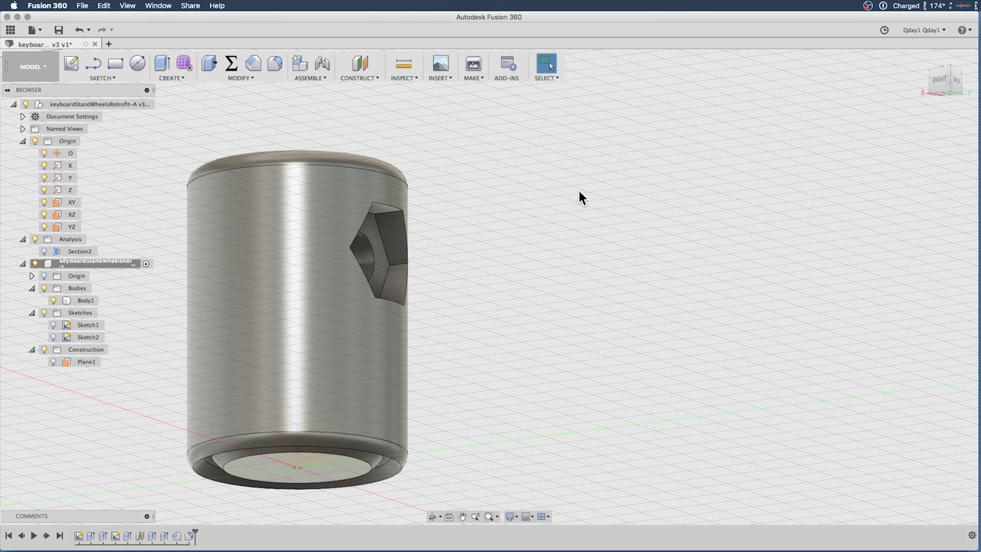
# Step: Inspect the nut recess and bolt hole, return to the home view, and save the design with the version description User Saved
pyautogui.keyDown('shift'); pyautogui.moveTo(557, 247); pyautogui.dragTo(839, 252, button='middle'); pyautogui.keyUp('shift')
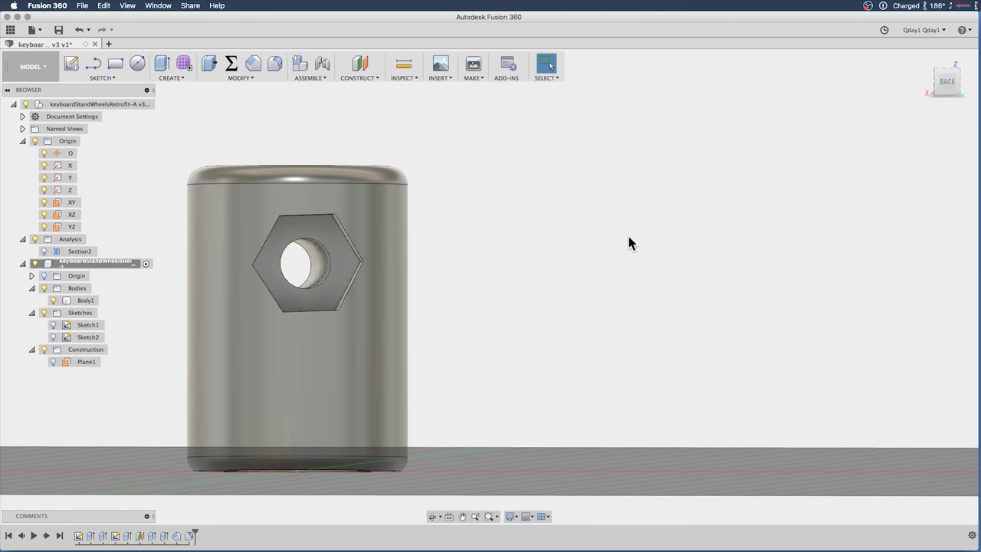
pyautogui.keyDown('shift'); pyautogui.moveTo(631, 240); pyautogui.dragTo(608, 236, button='middle'); pyautogui.keyUp('shift')
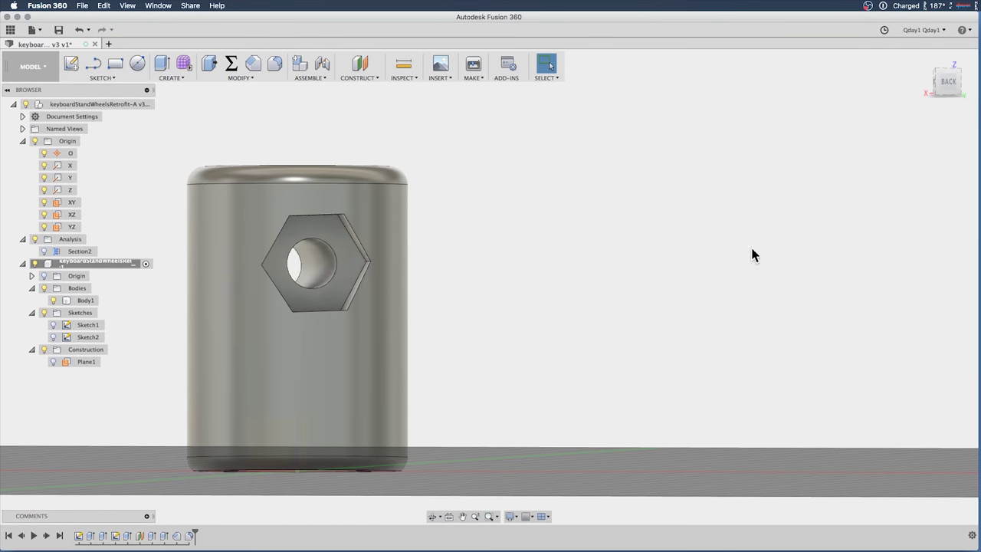
pyautogui.scroll(1, 541, 273)
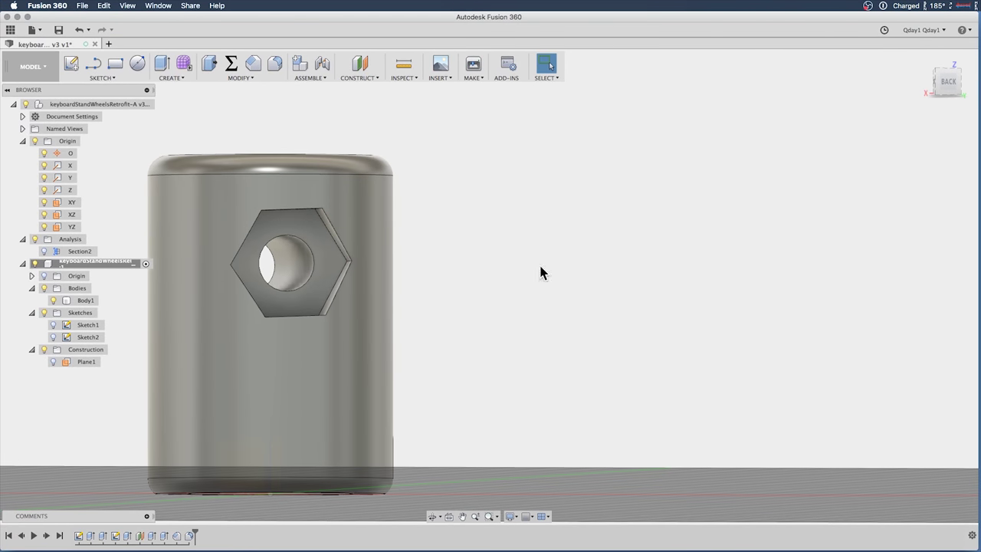
pyautogui.click(923, 57)
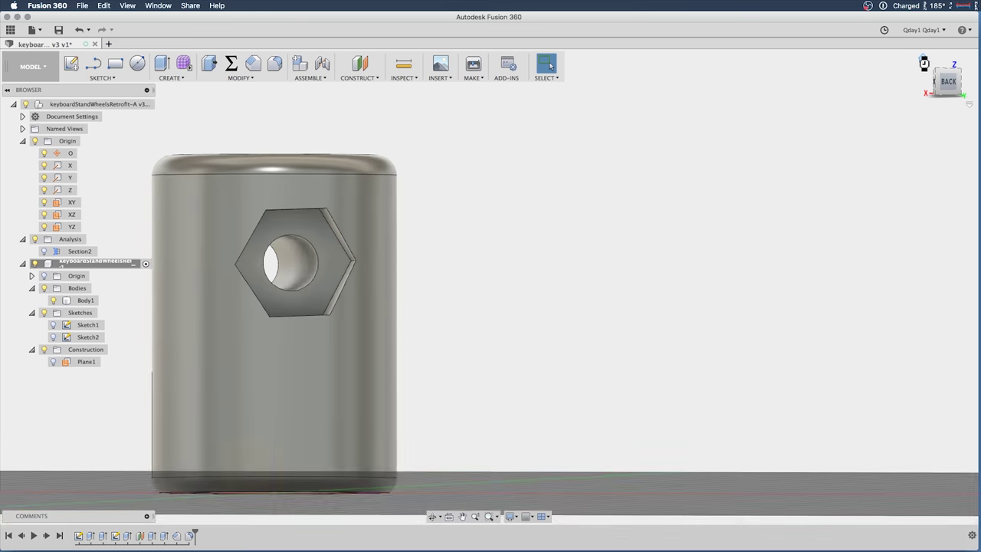
pyautogui.click(59, 30)
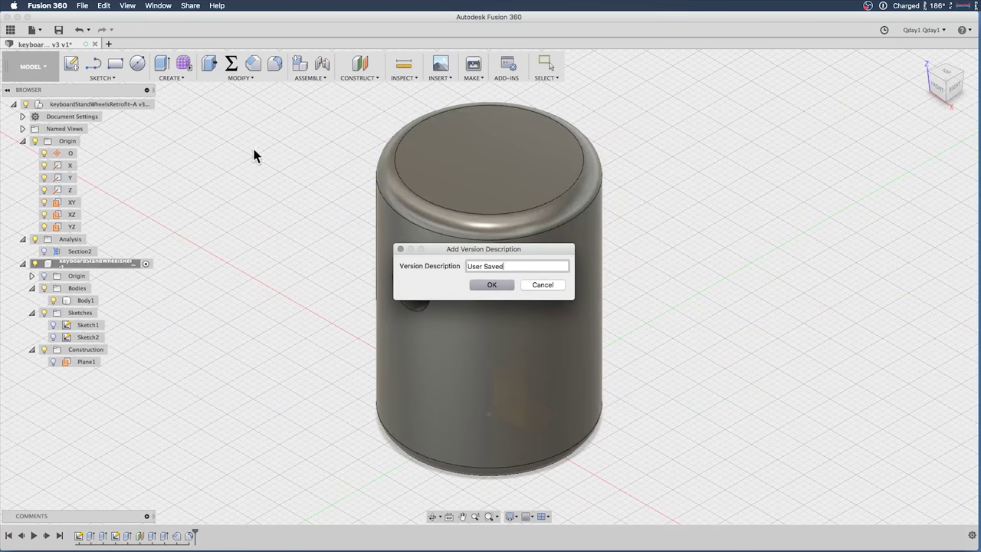
pyautogui.click(491, 284)
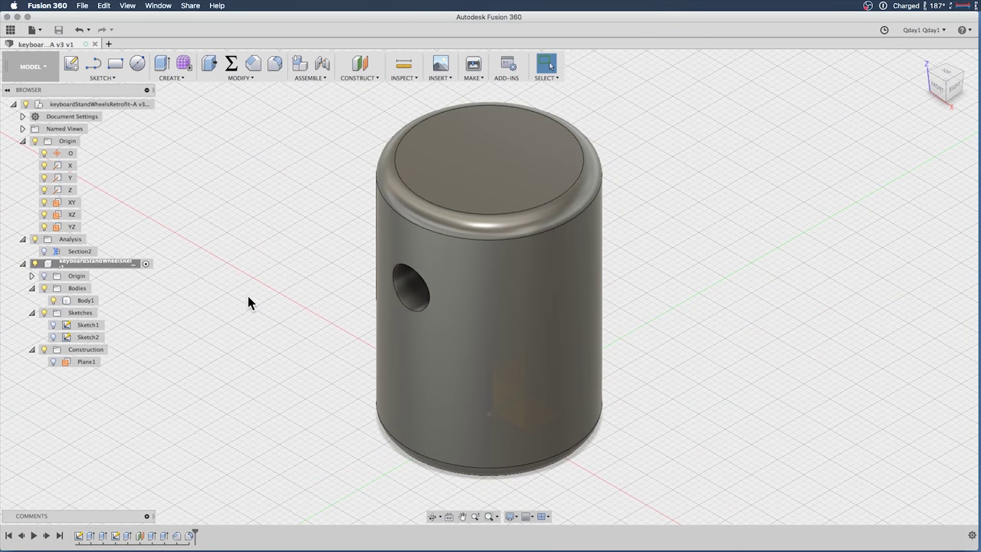
pyautogui.keyDown('shift'); pyautogui.moveTo(221, 285); pyautogui.dragTo(425, 243, button='middle'); pyautogui.keyUp('shift')
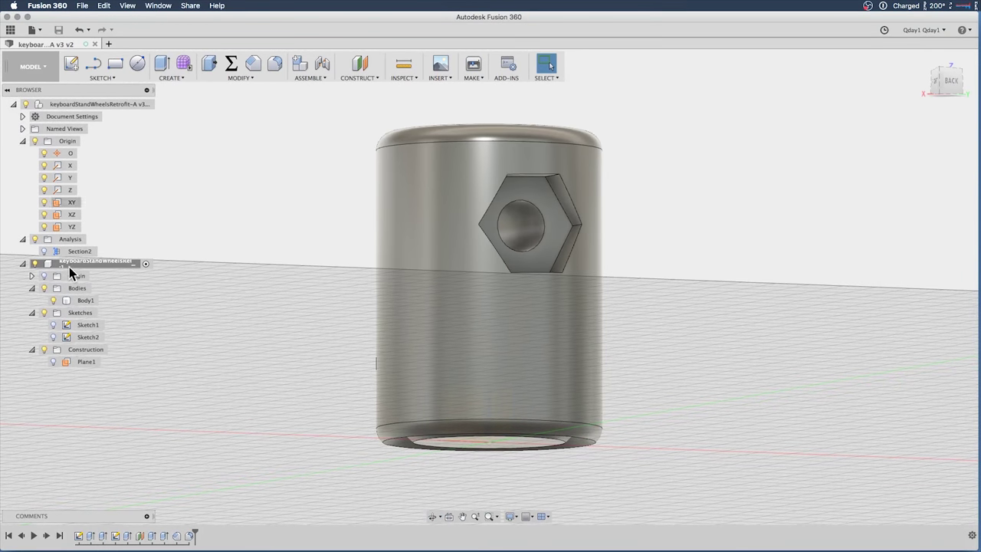
pyautogui.rightClick(85, 300)
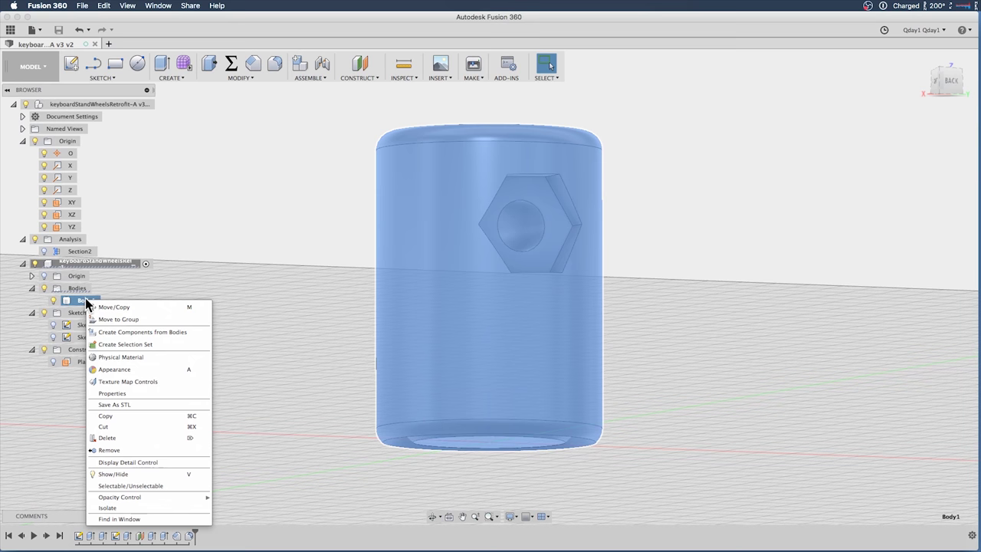
pyautogui.click(153, 404)
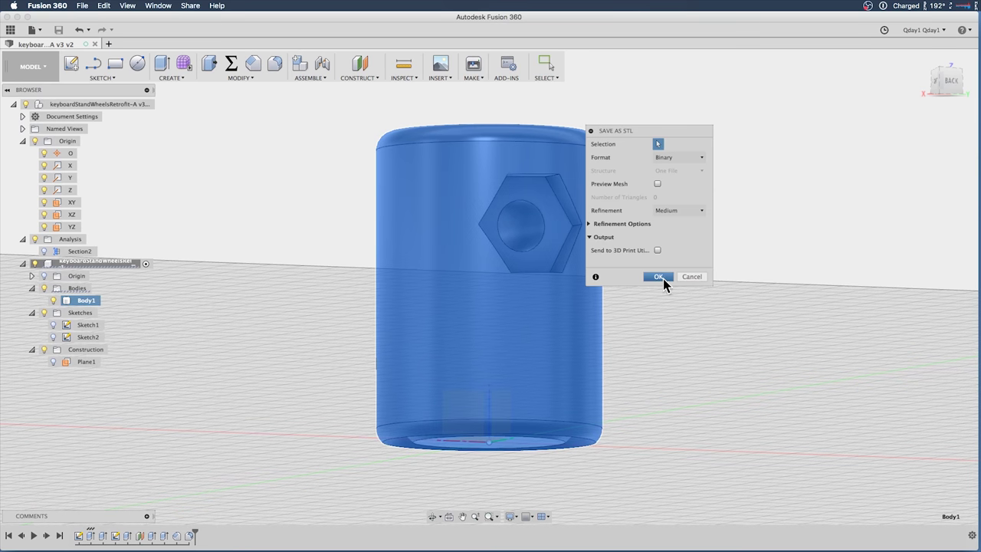
pyautogui.click(659, 277)
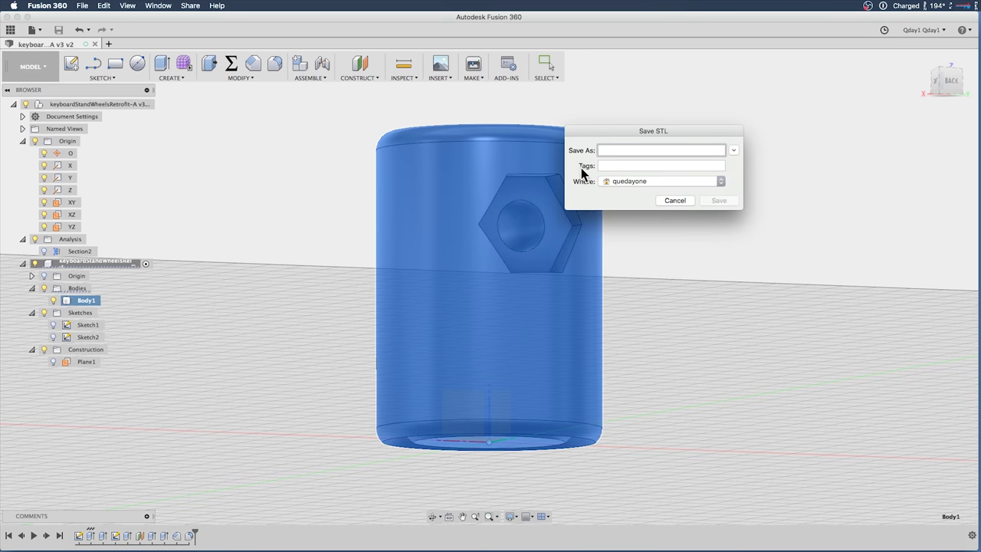
pyautogui.write('/')
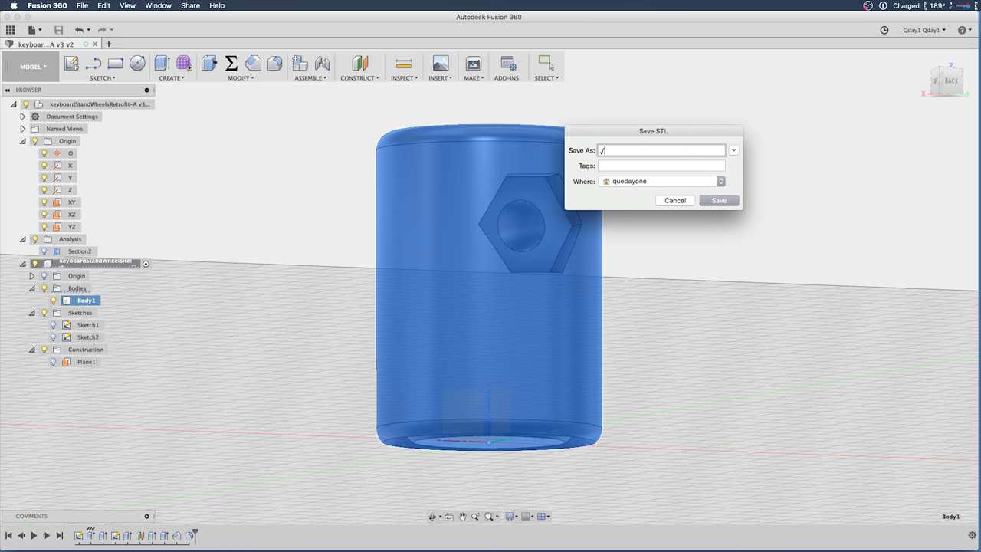
pyautogui.press('BackSpace')
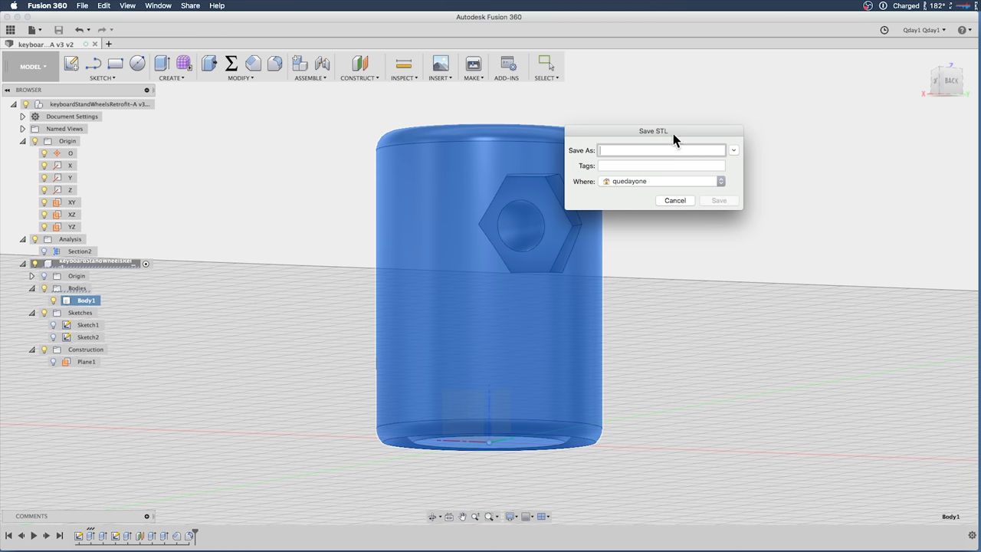
pyautogui.press('super+Tab')
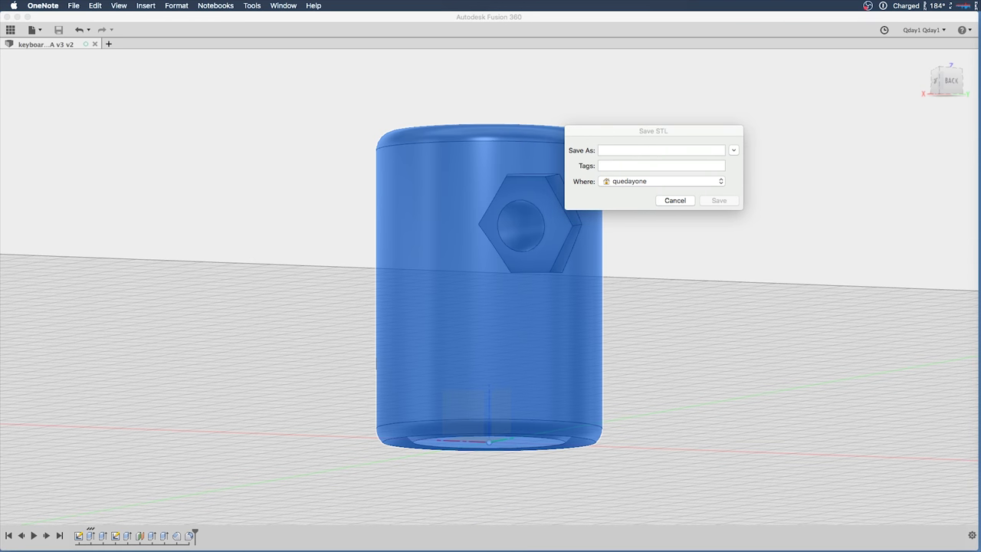
pyautogui.press('super+Tab')
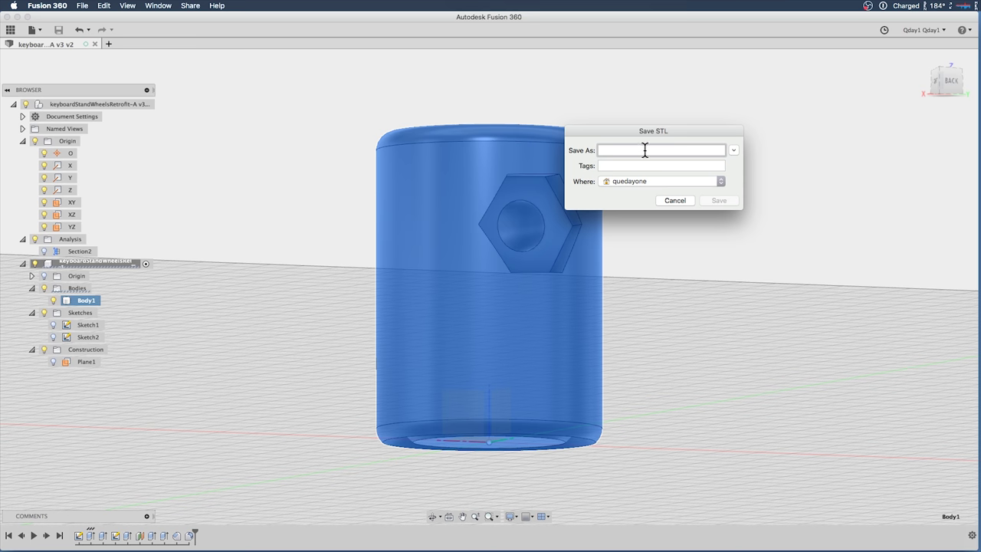
pyautogui.click(675, 200)
# Step: Switch briefly to OneNote for the file name, return to Fusion 360, and rename the adapter's body keyboardStandWheelsRetrofit-V1
pyautogui.press('super+Tab')
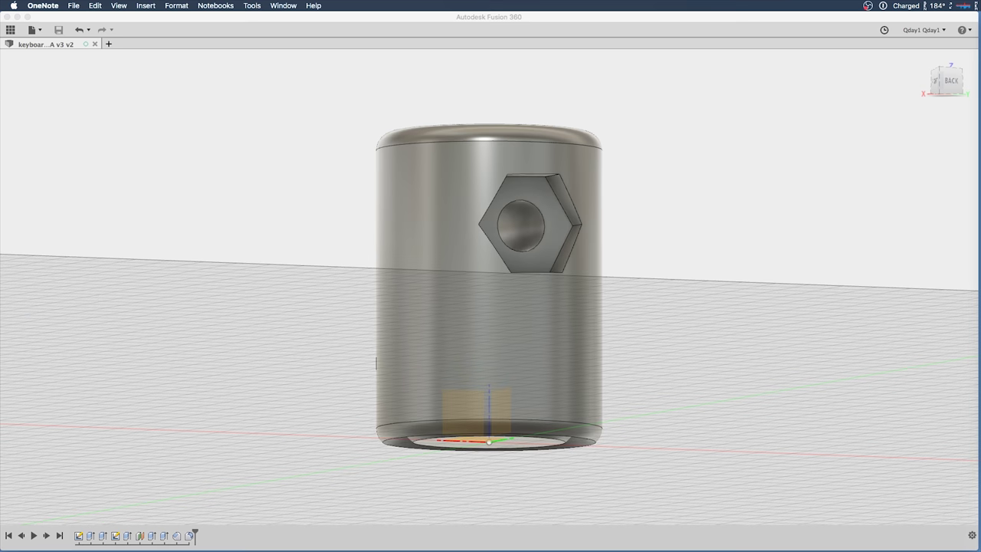
pyautogui.click(336, 246)
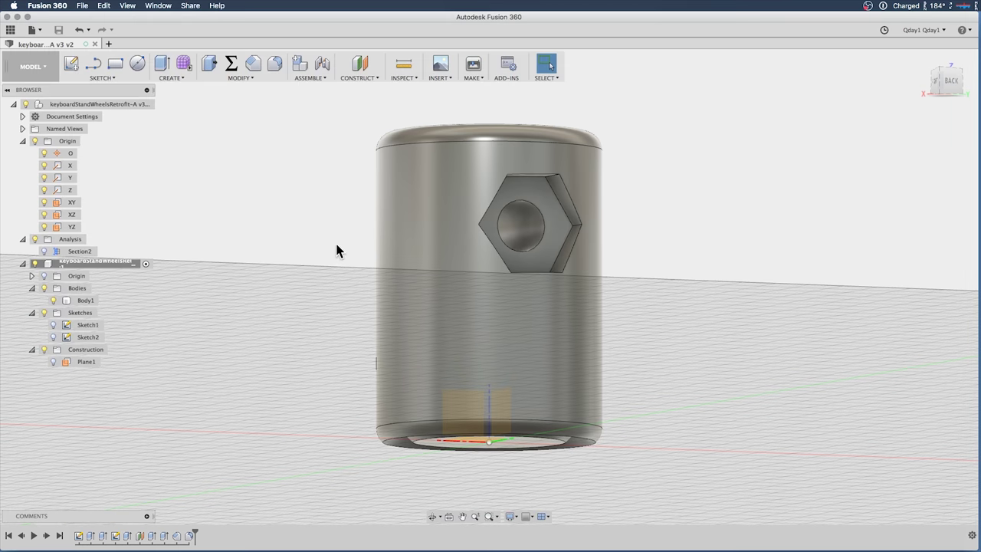
pyautogui.click(86, 301)
pyautogui.click(88, 301)
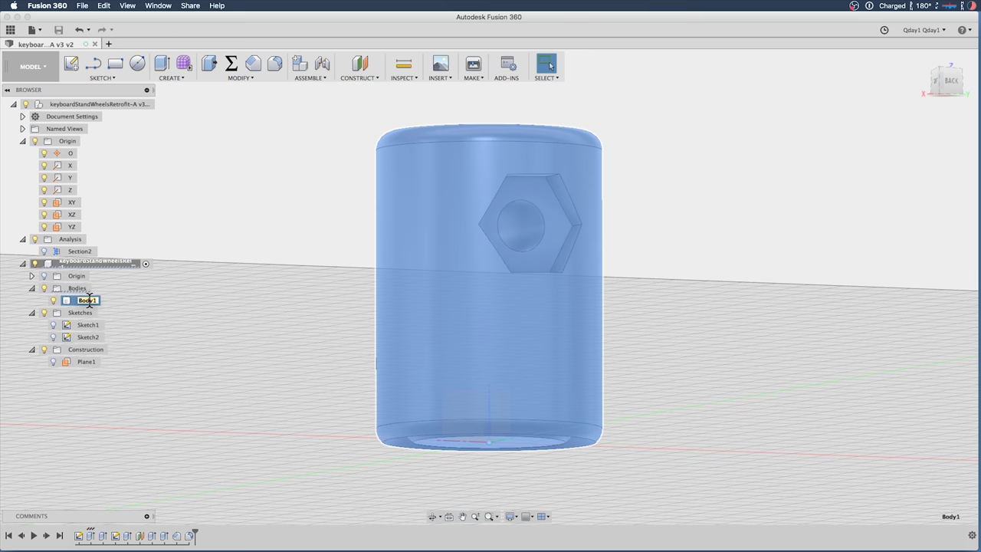
pyautogui.hotkey('ctrl', 'v')
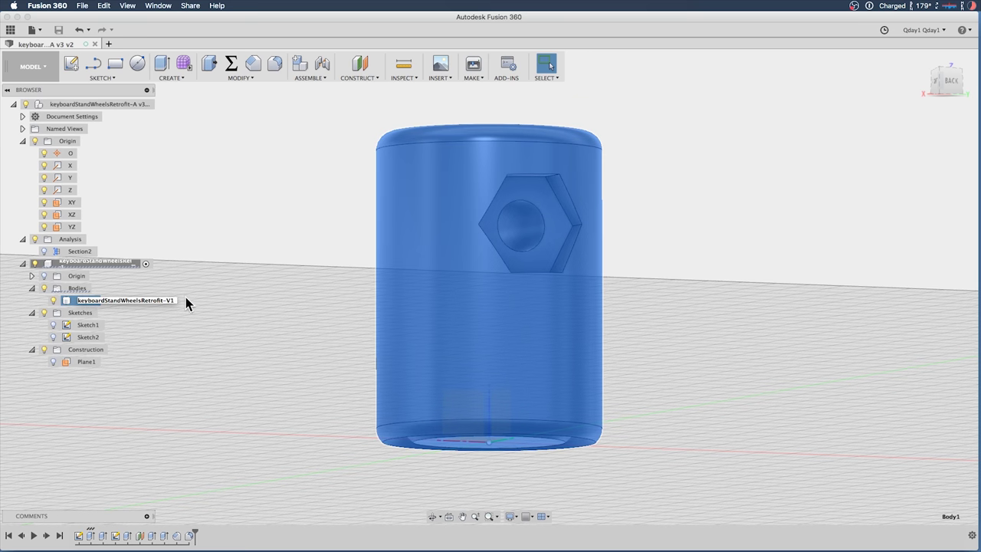
pyautogui.press('Return')
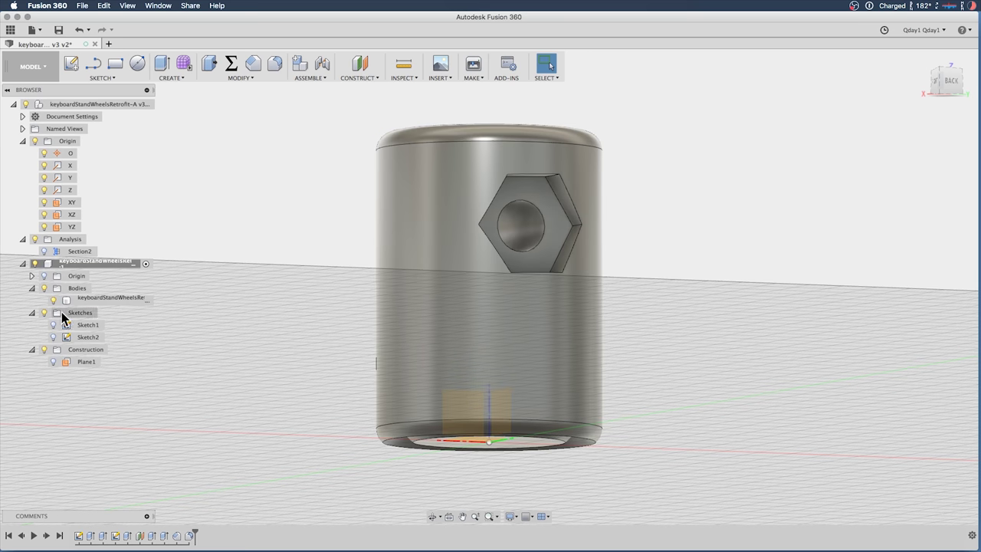
# Step: Try to export the keyboardStandWheelsRetrofit-V1 body as an STL file
pyautogui.rightClick(64, 302)
pyautogui.click(92, 298)
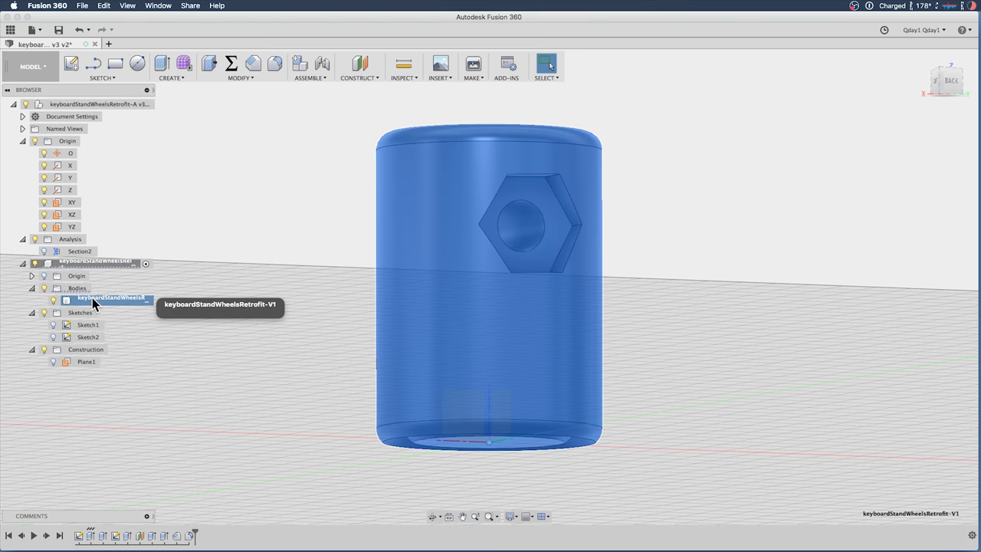
pyautogui.rightClick(93, 303)
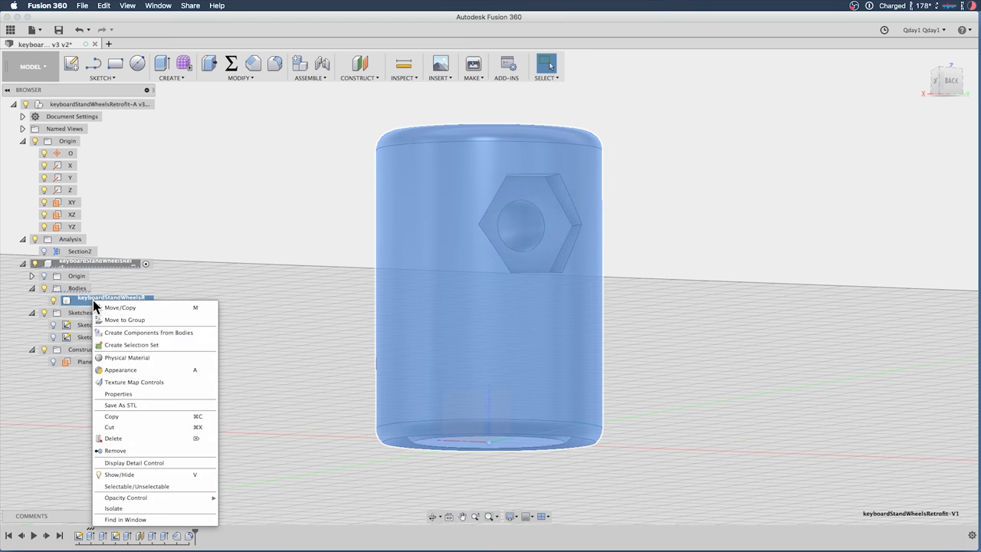
pyautogui.click(150, 405)
pyautogui.click(657, 278)
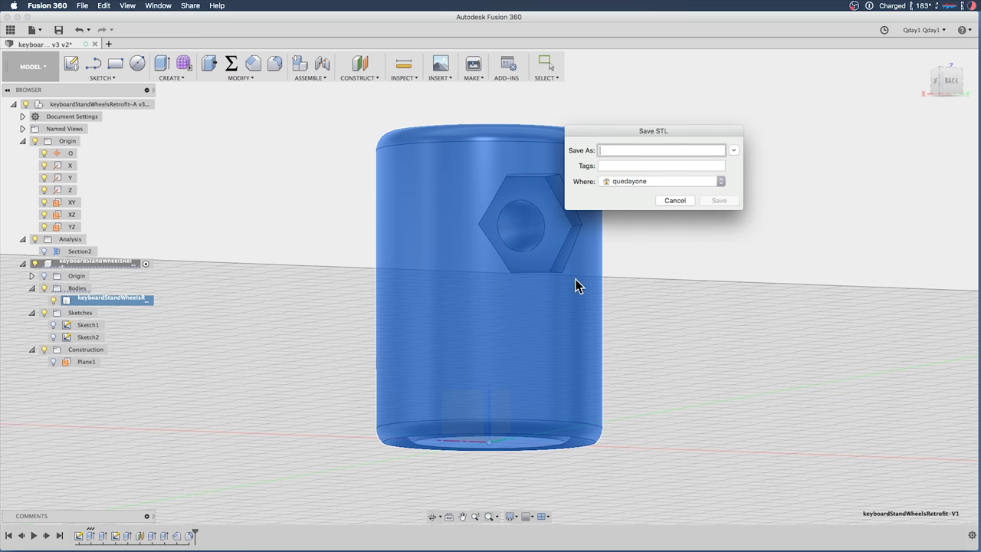
pyautogui.click(680, 181)
pyautogui.click(681, 182)
pyautogui.click(661, 202)
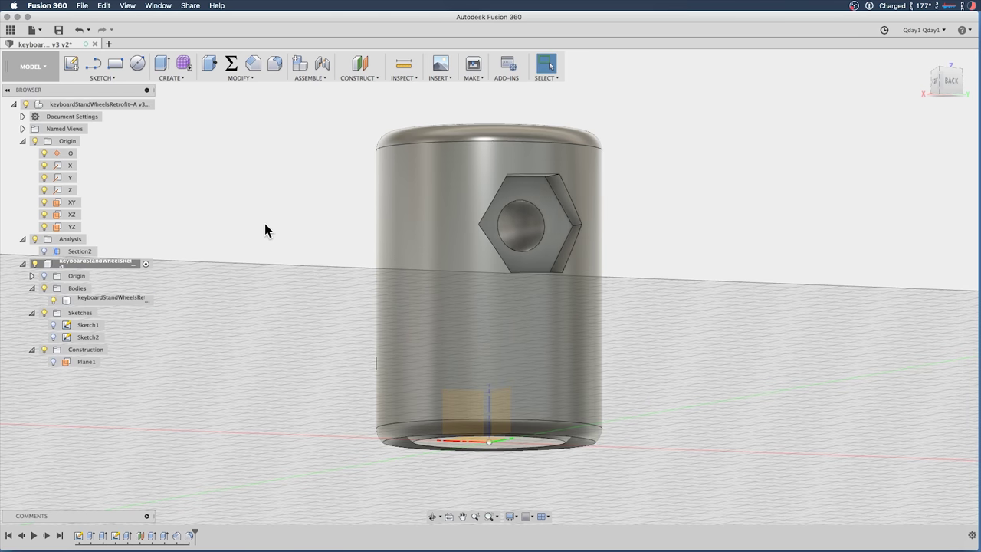
pyautogui.keyDown('shift'); pyautogui.moveTo(283, 210); pyautogui.dragTo(177, 228, button='middle'); pyautogui.keyUp('shift')
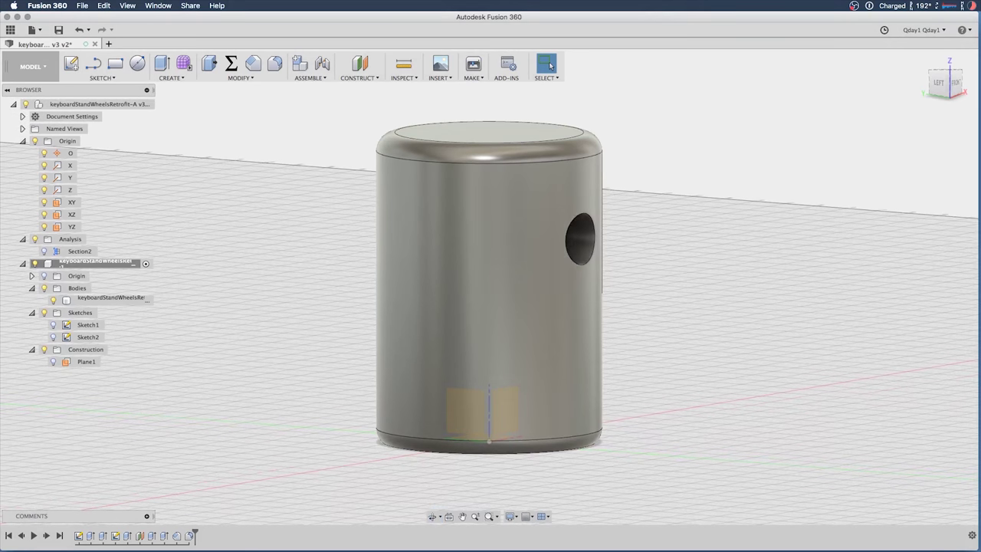